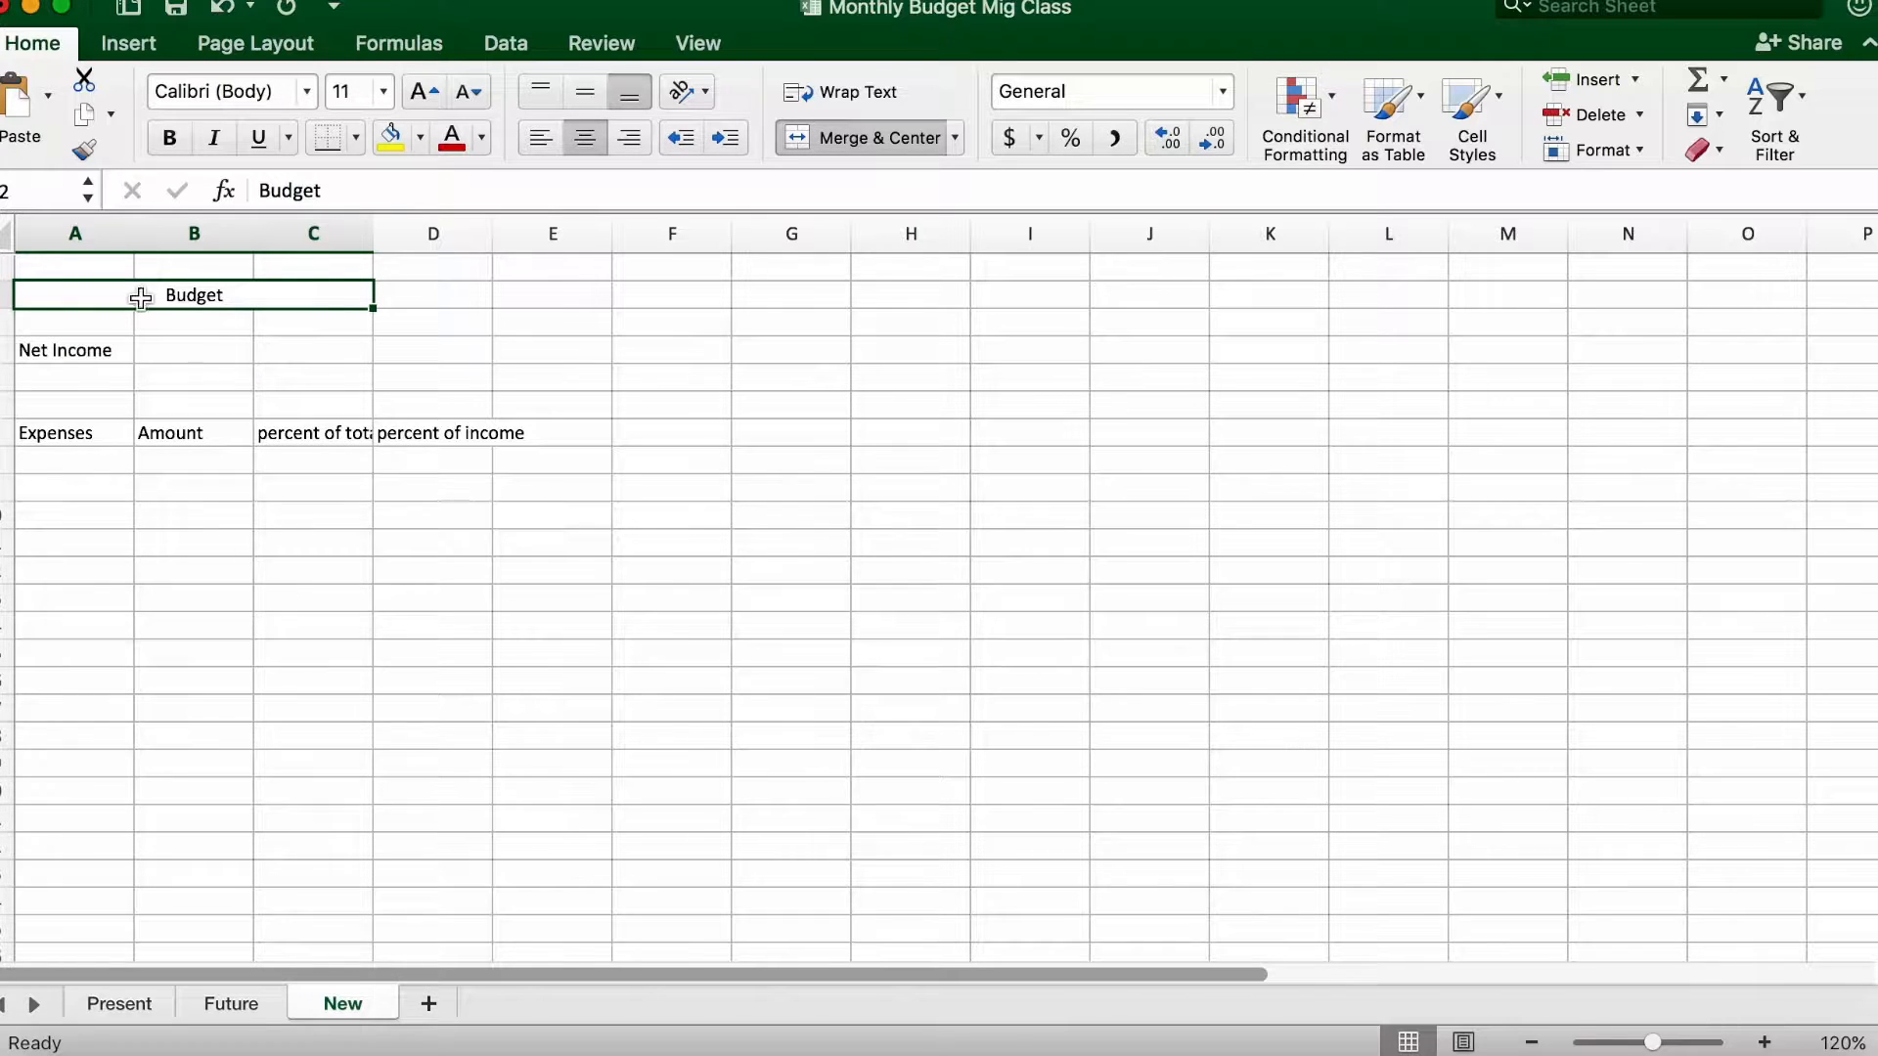
pyautogui.click(227, 348)
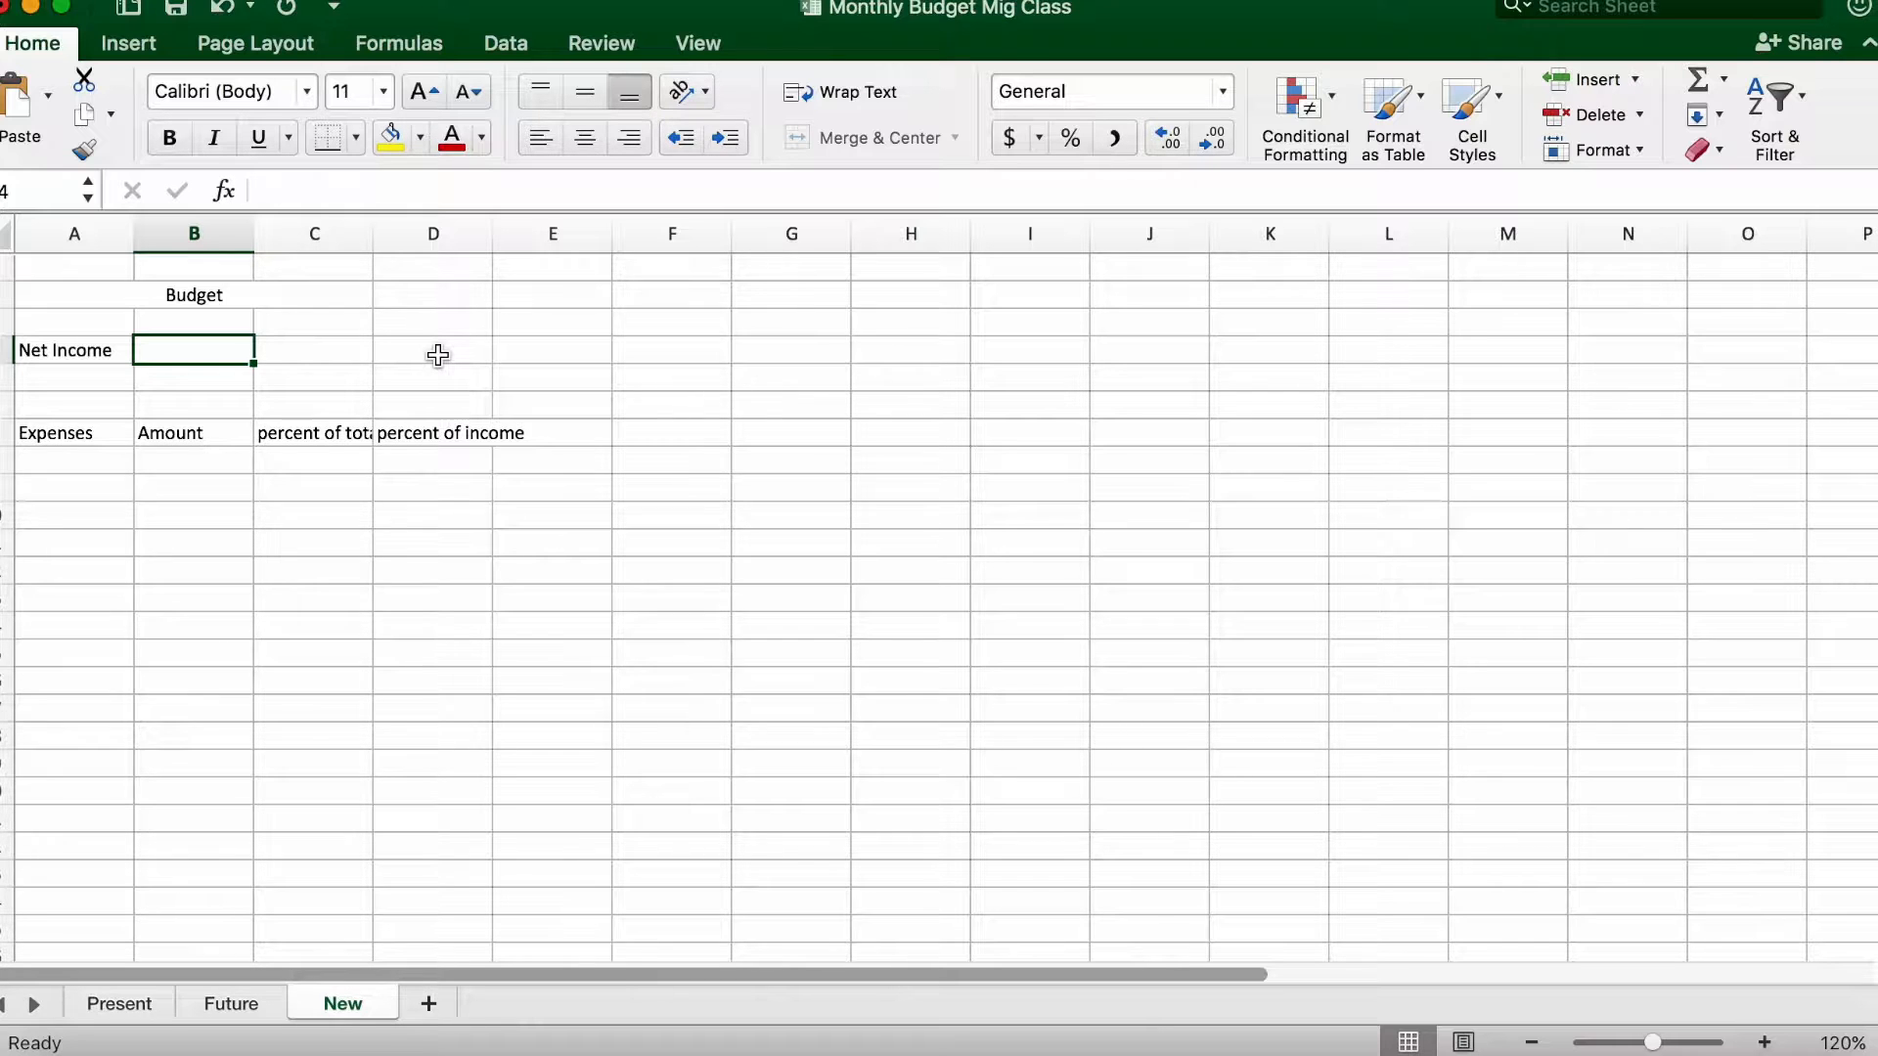
pyautogui.click(115, 319)
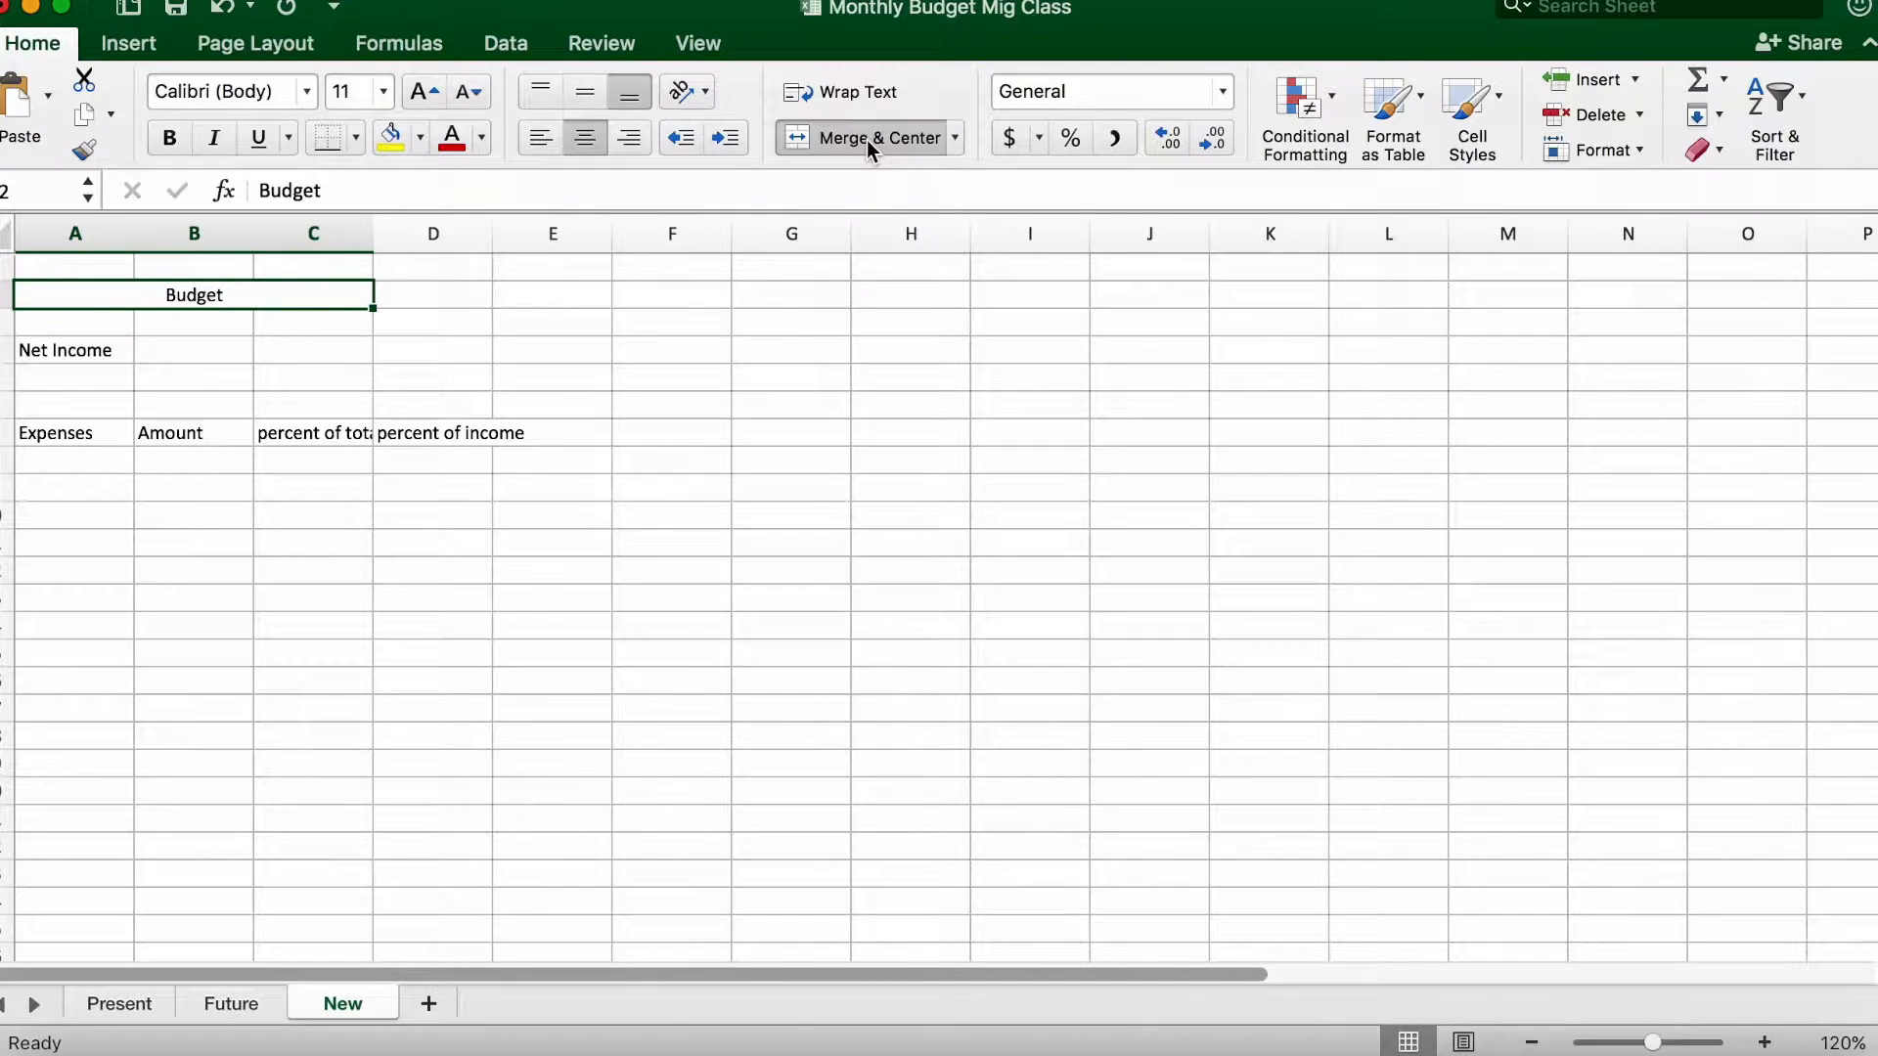
pyautogui.click(117, 326)
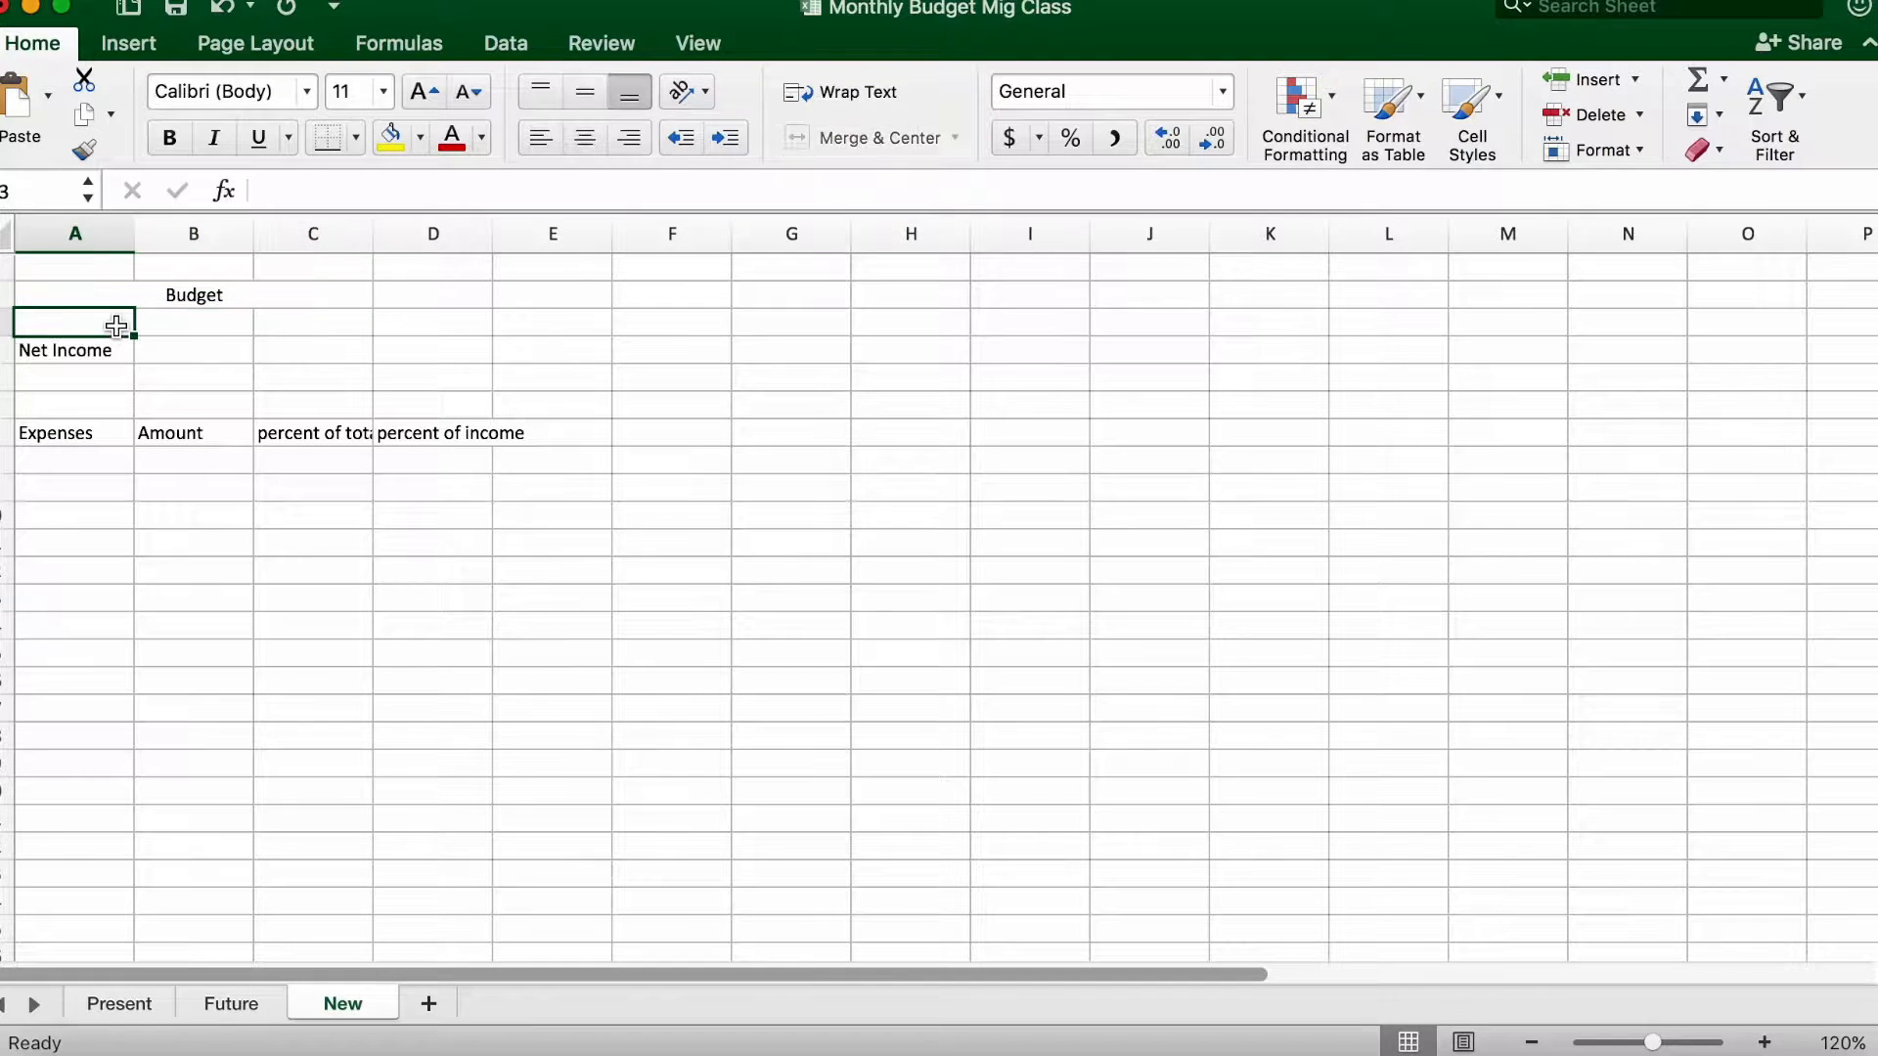
pyautogui.click(266, 296)
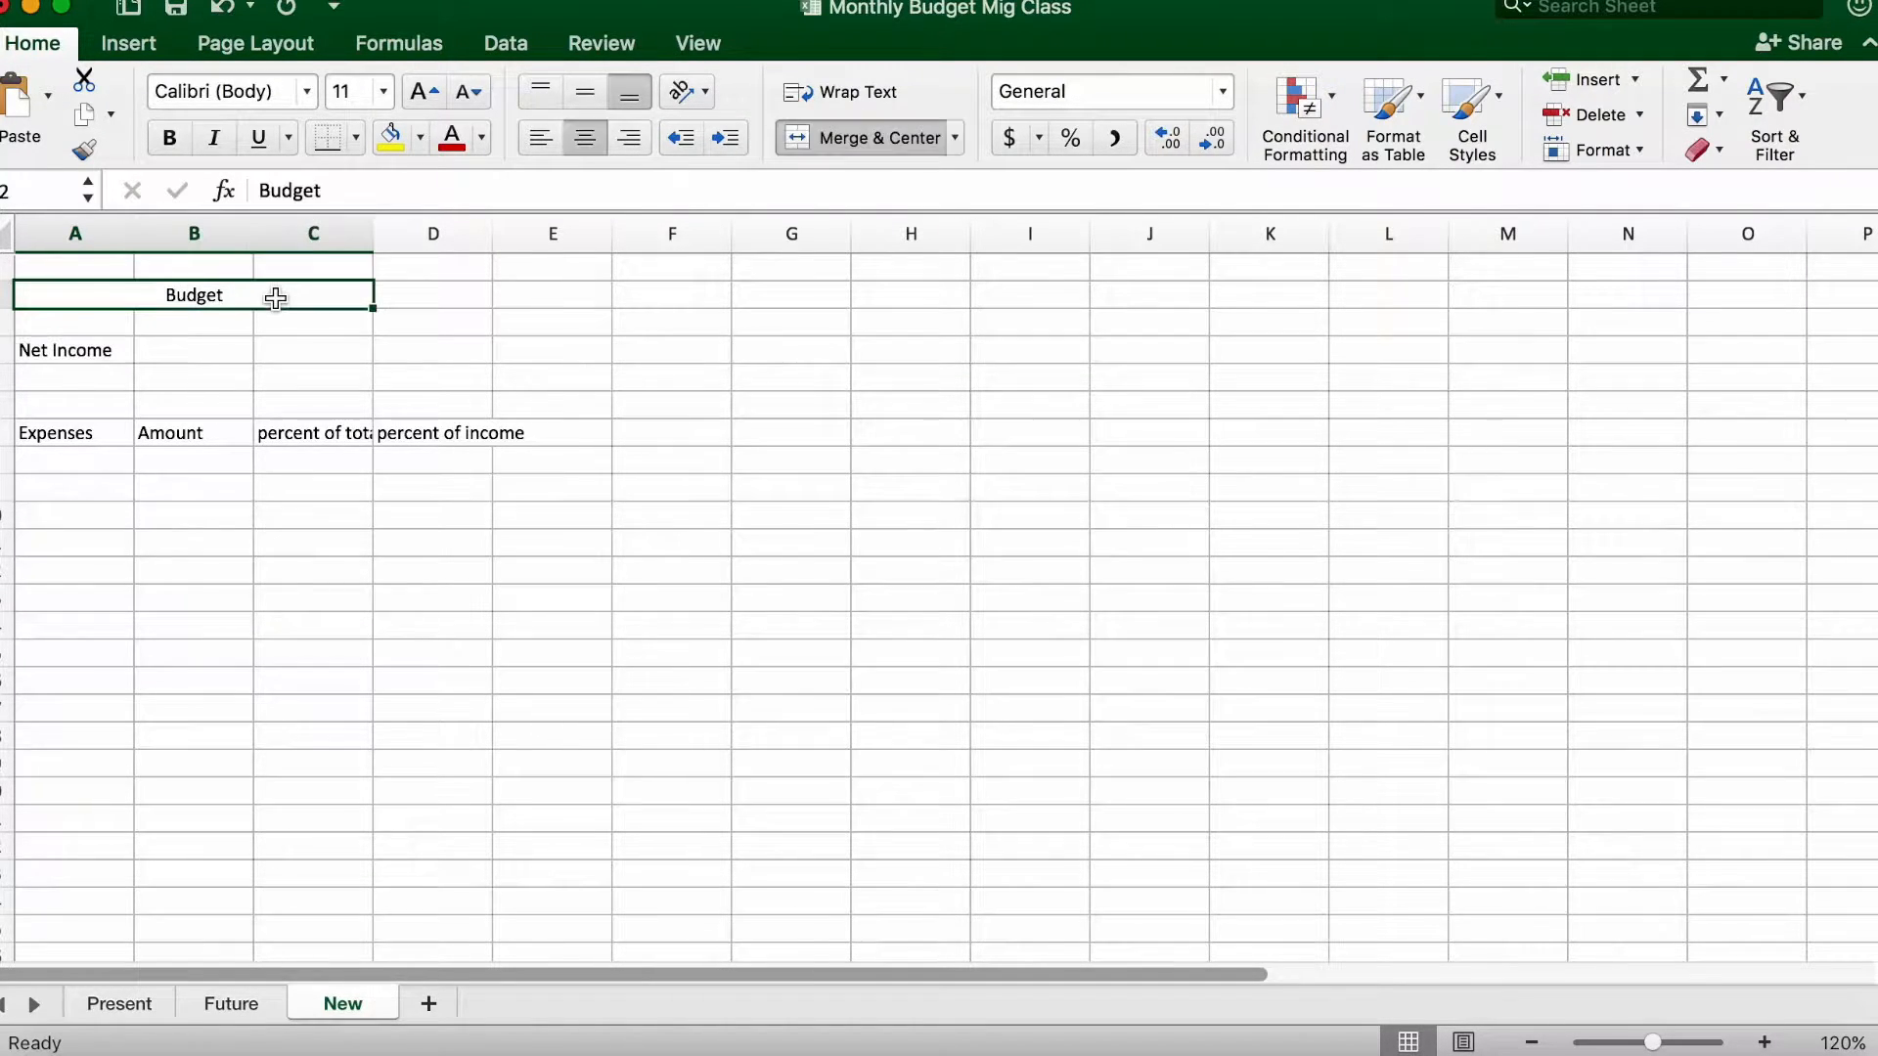
pyautogui.click(239, 319)
# Enter 2500 as the Net Income amount in cell B4.
pyautogui.click(114, 350)
pyautogui.click(160, 349)
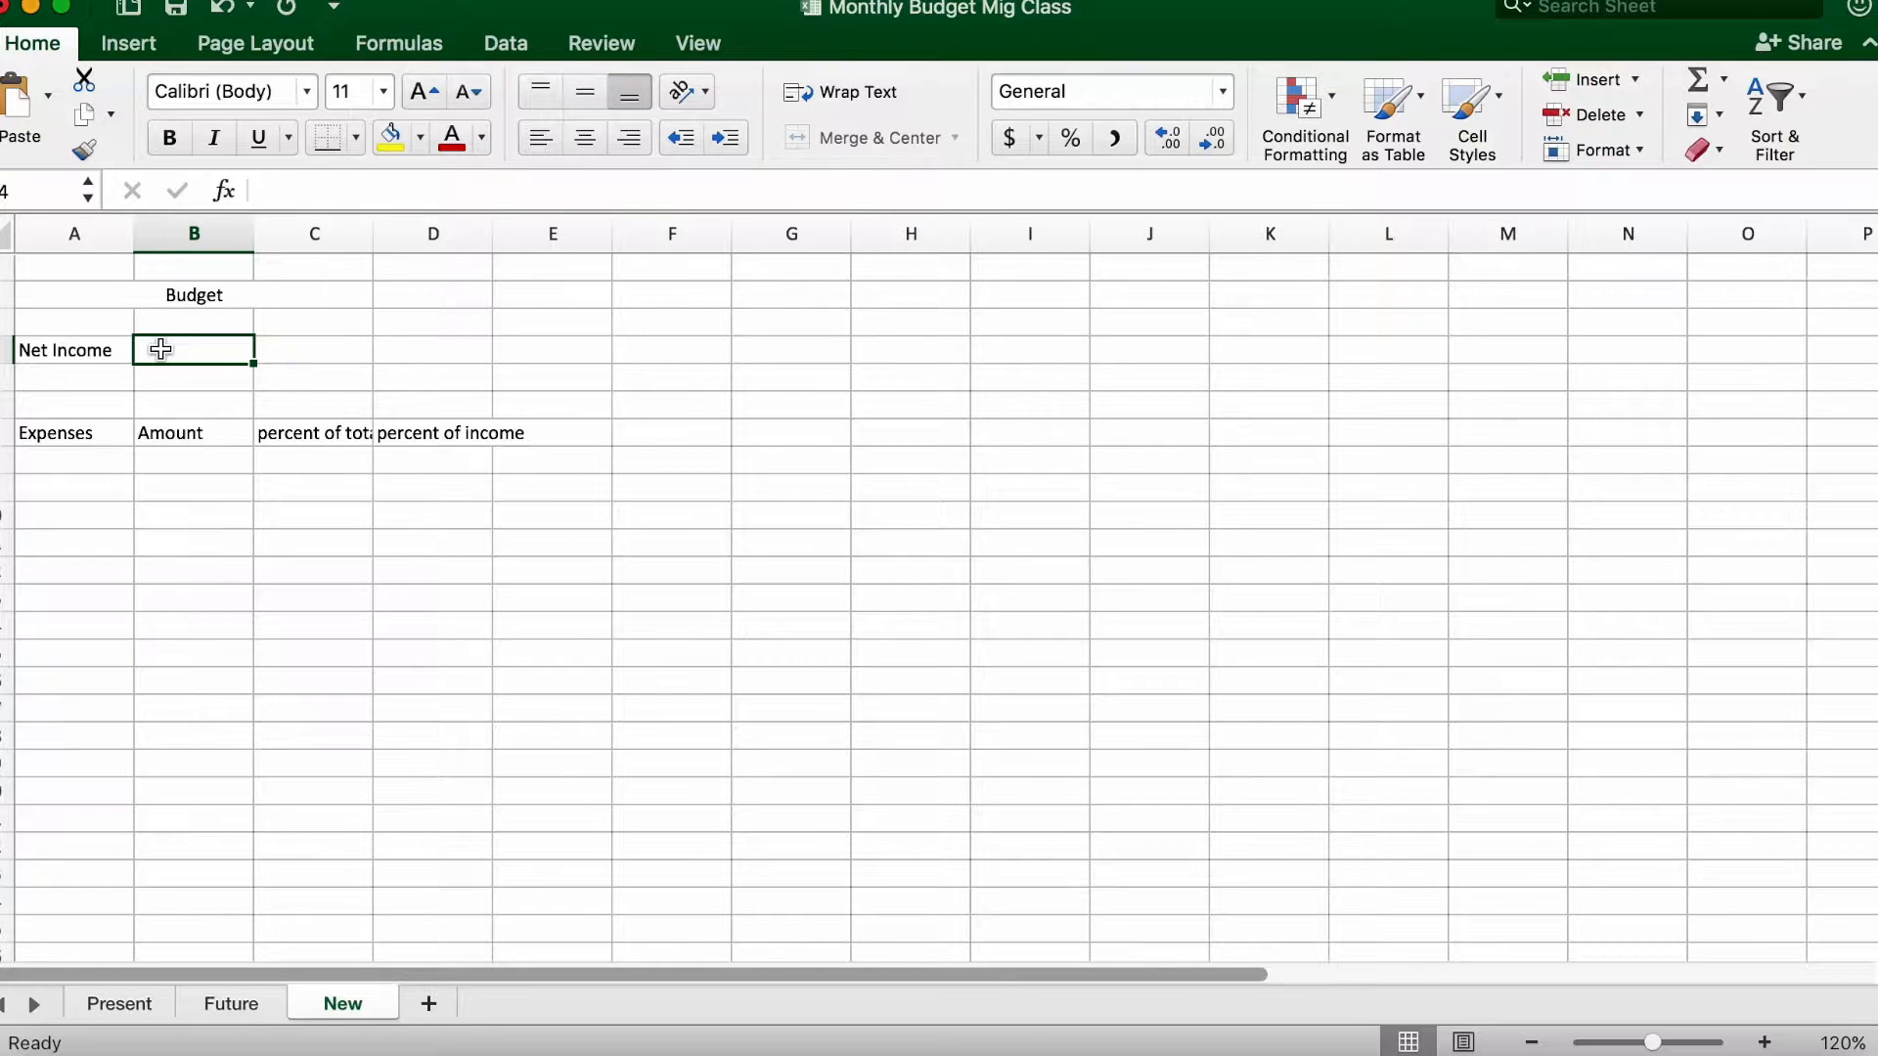
pyautogui.write('2')
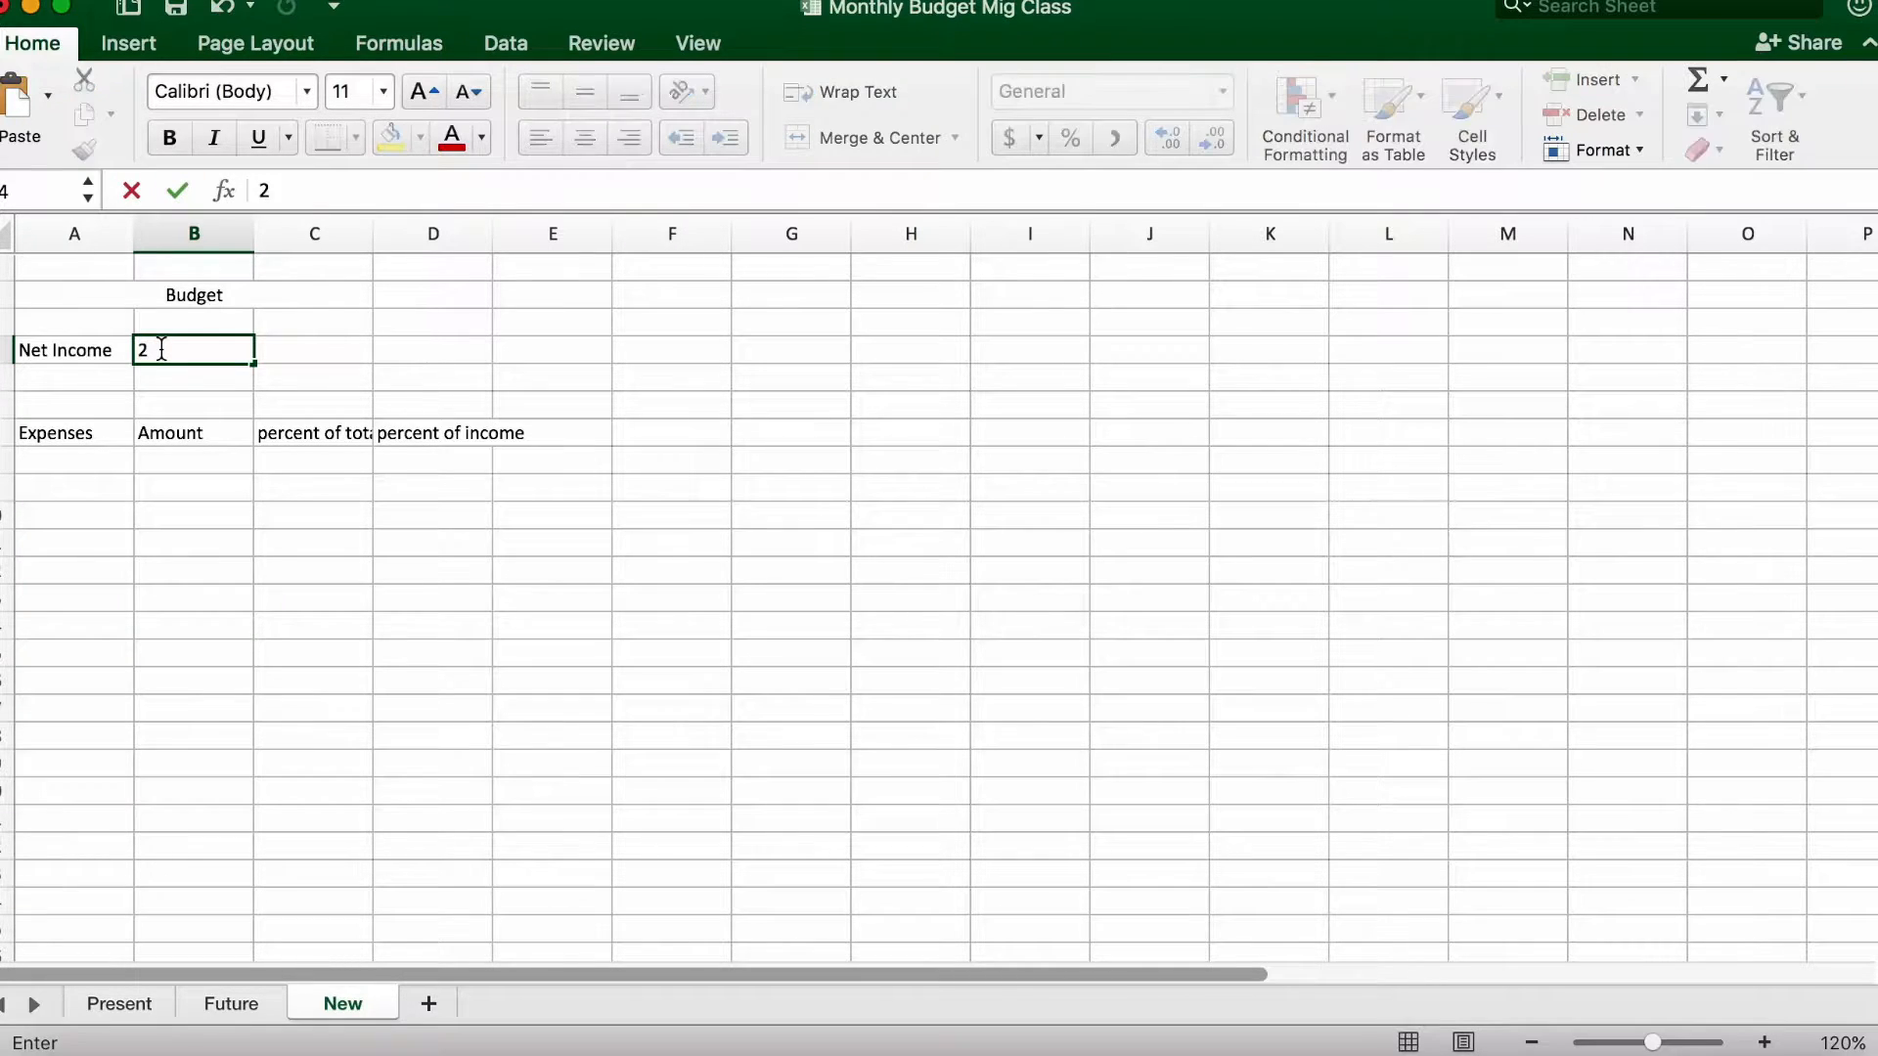
pyautogui.write('500')
pyautogui.click(300, 349)
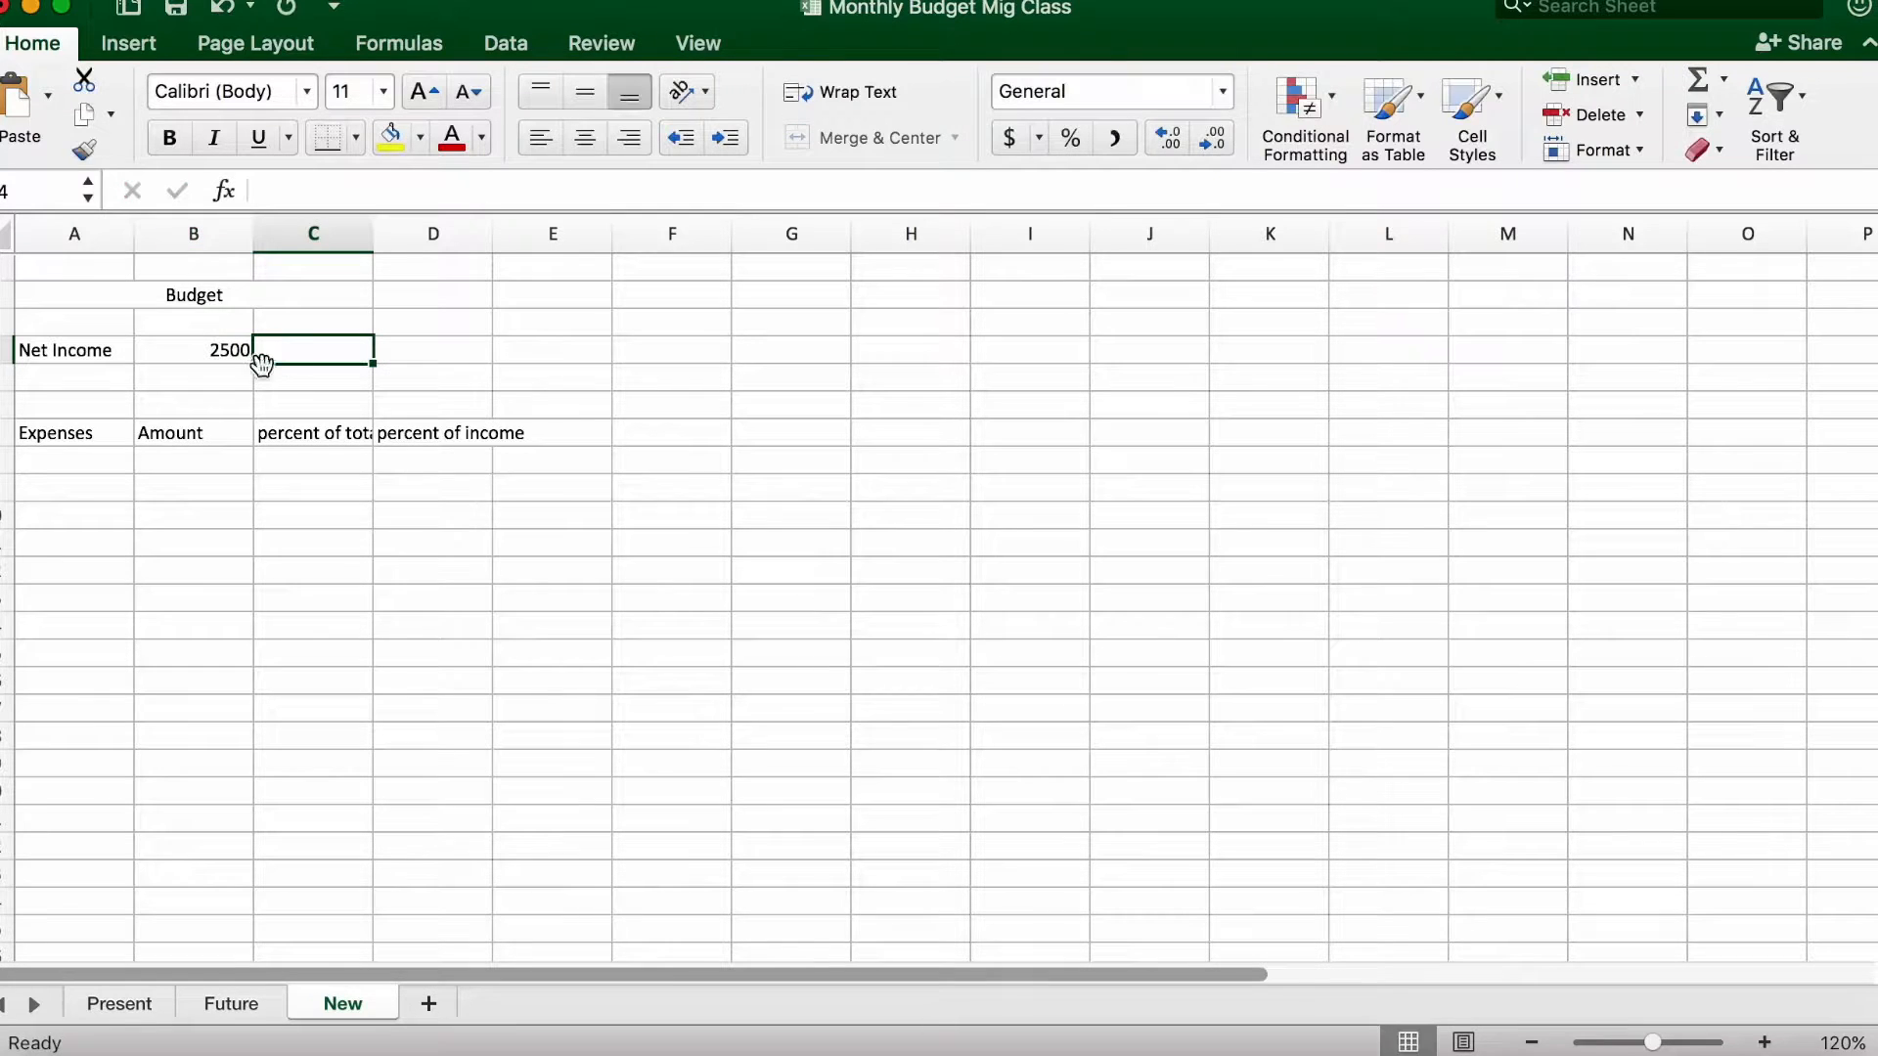
pyautogui.click(197, 354)
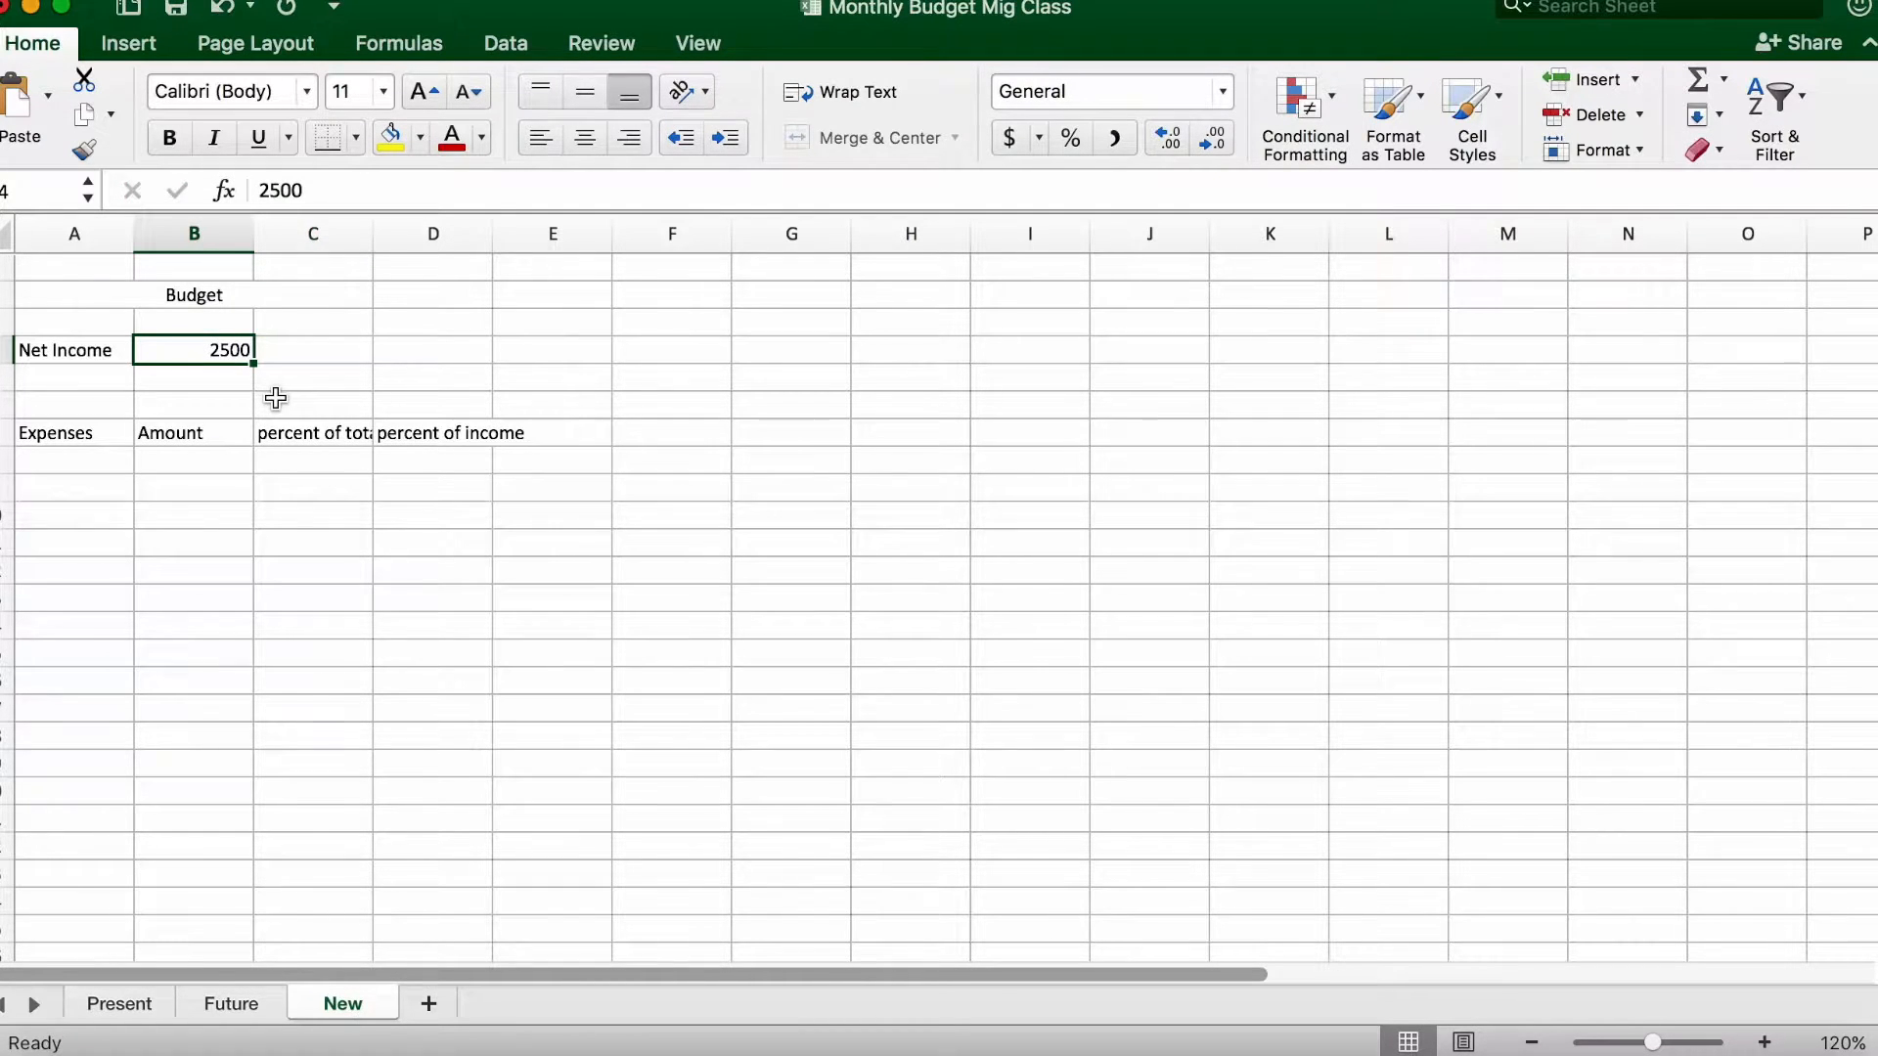
# Change the merged title above Net Income to "Monthly Budget".
pyautogui.click(254, 292)
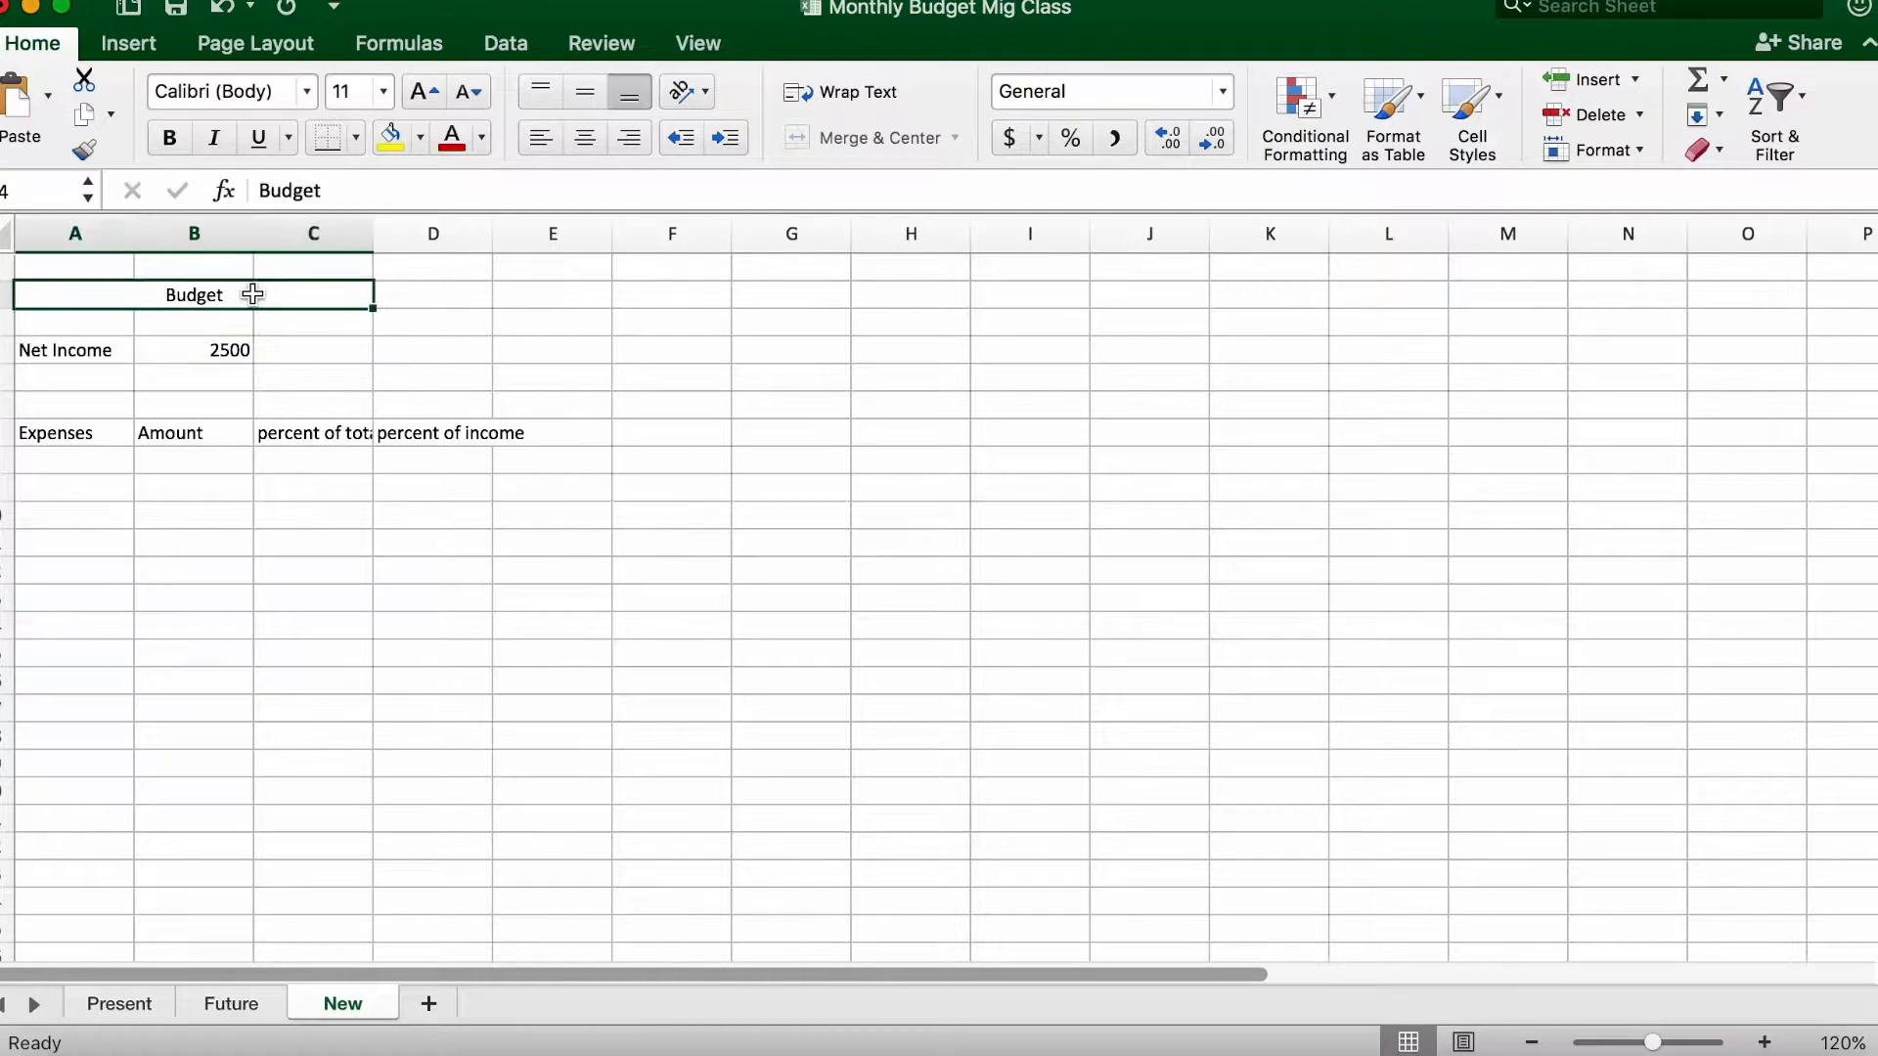
pyautogui.click(265, 196)
pyautogui.write('Monthly')
pyautogui.click(273, 352)
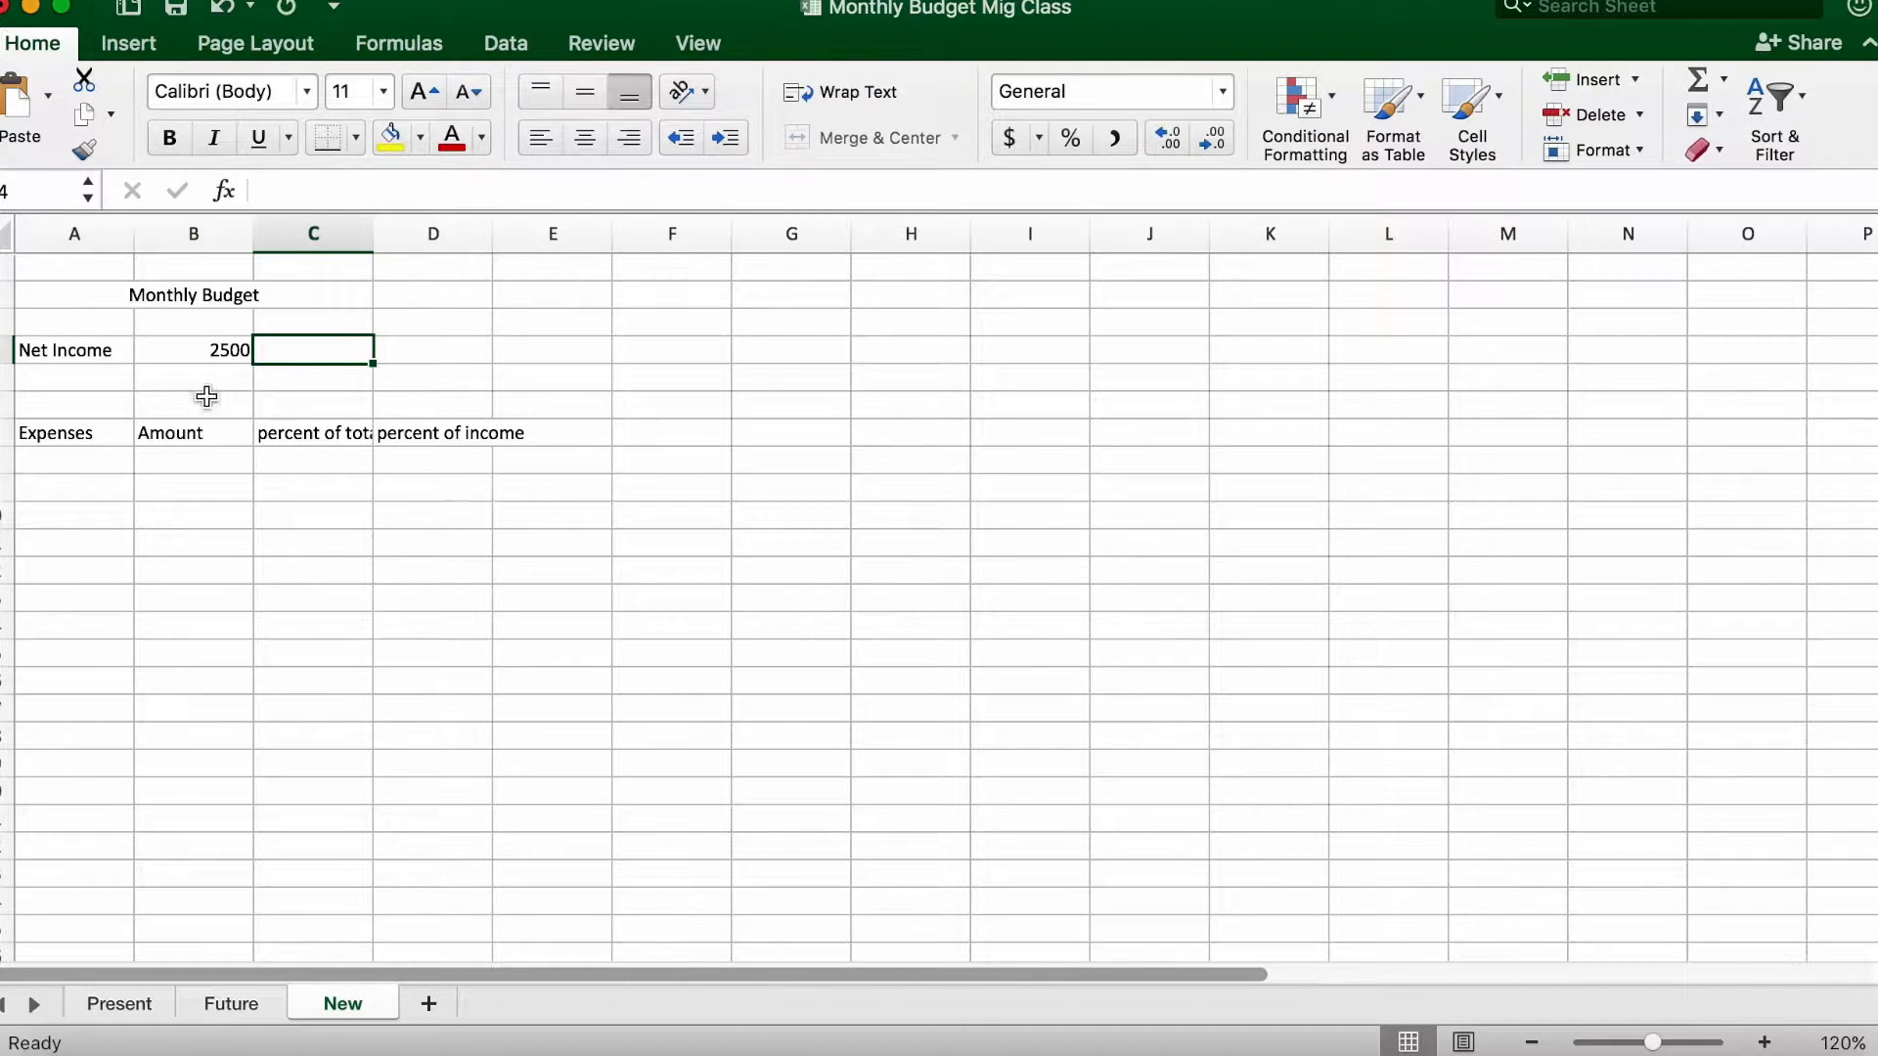
pyautogui.click(184, 354)
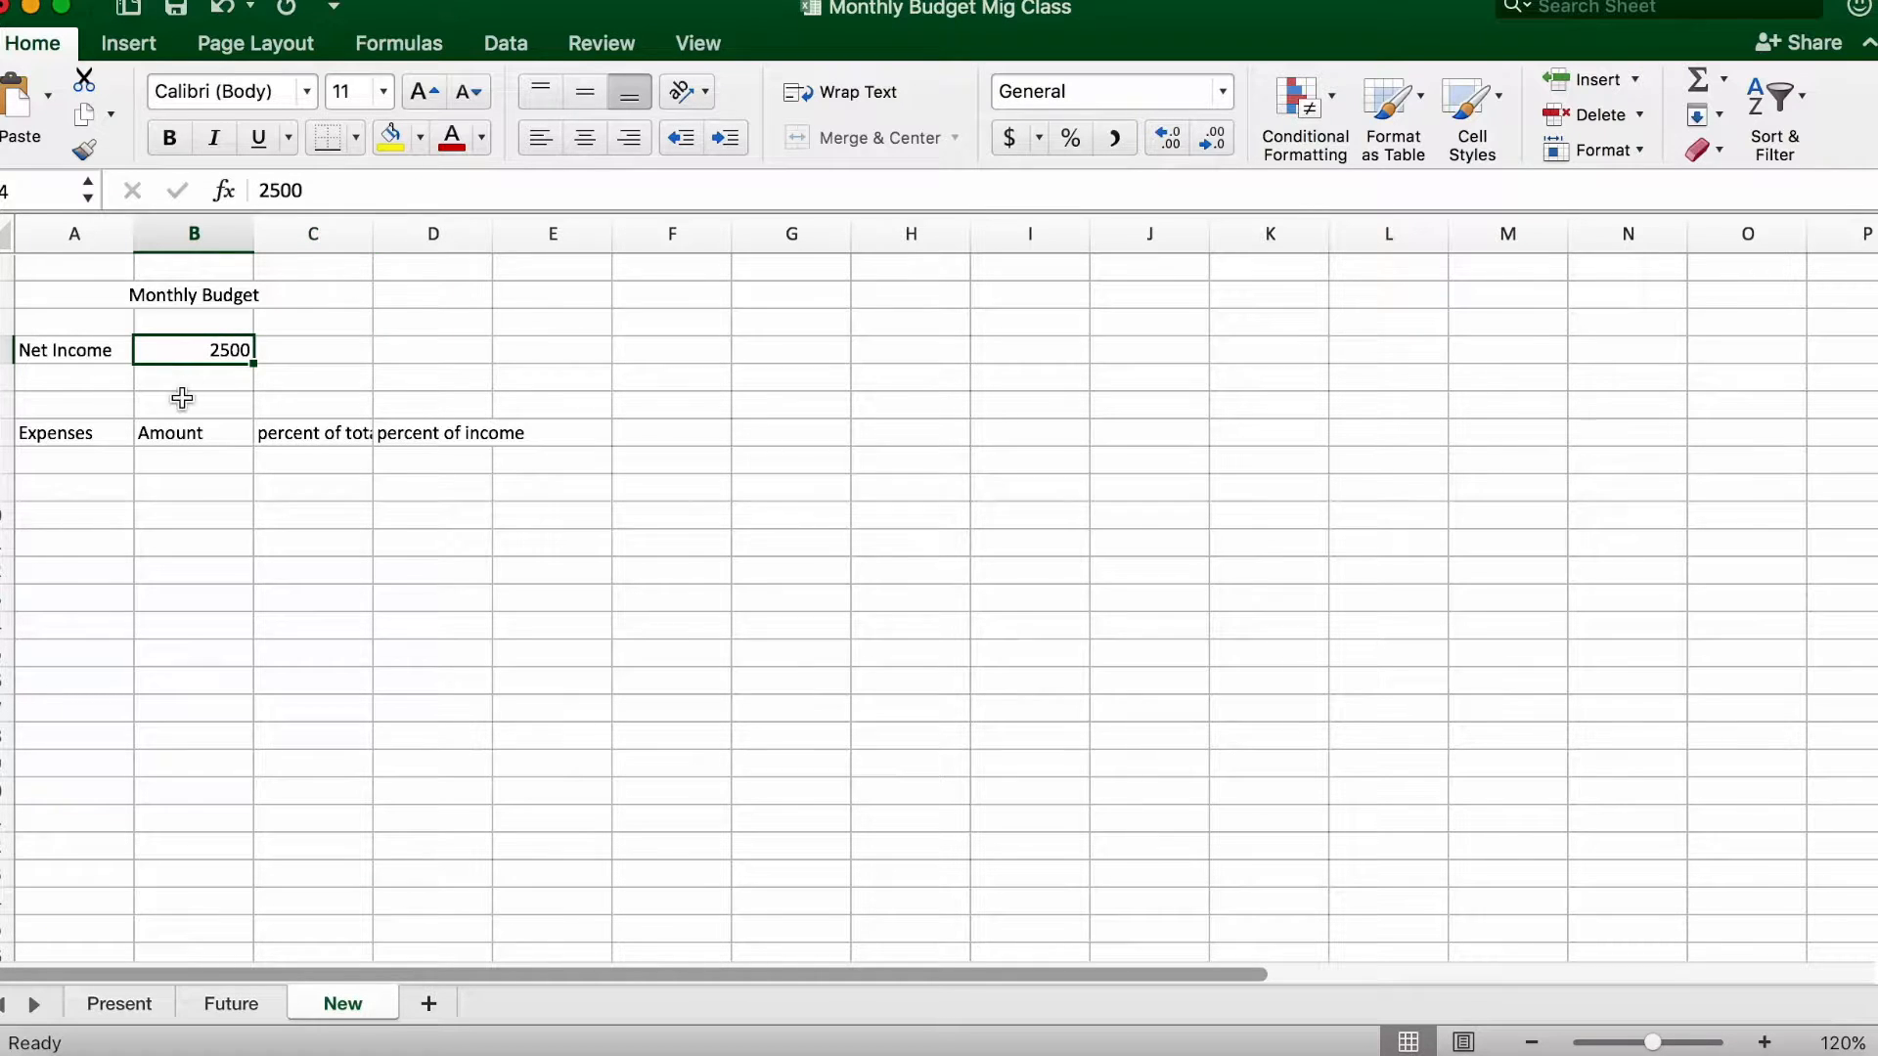
# Add Rent as the first expense in A8 with an amount of 750.
pyautogui.click(67, 471)
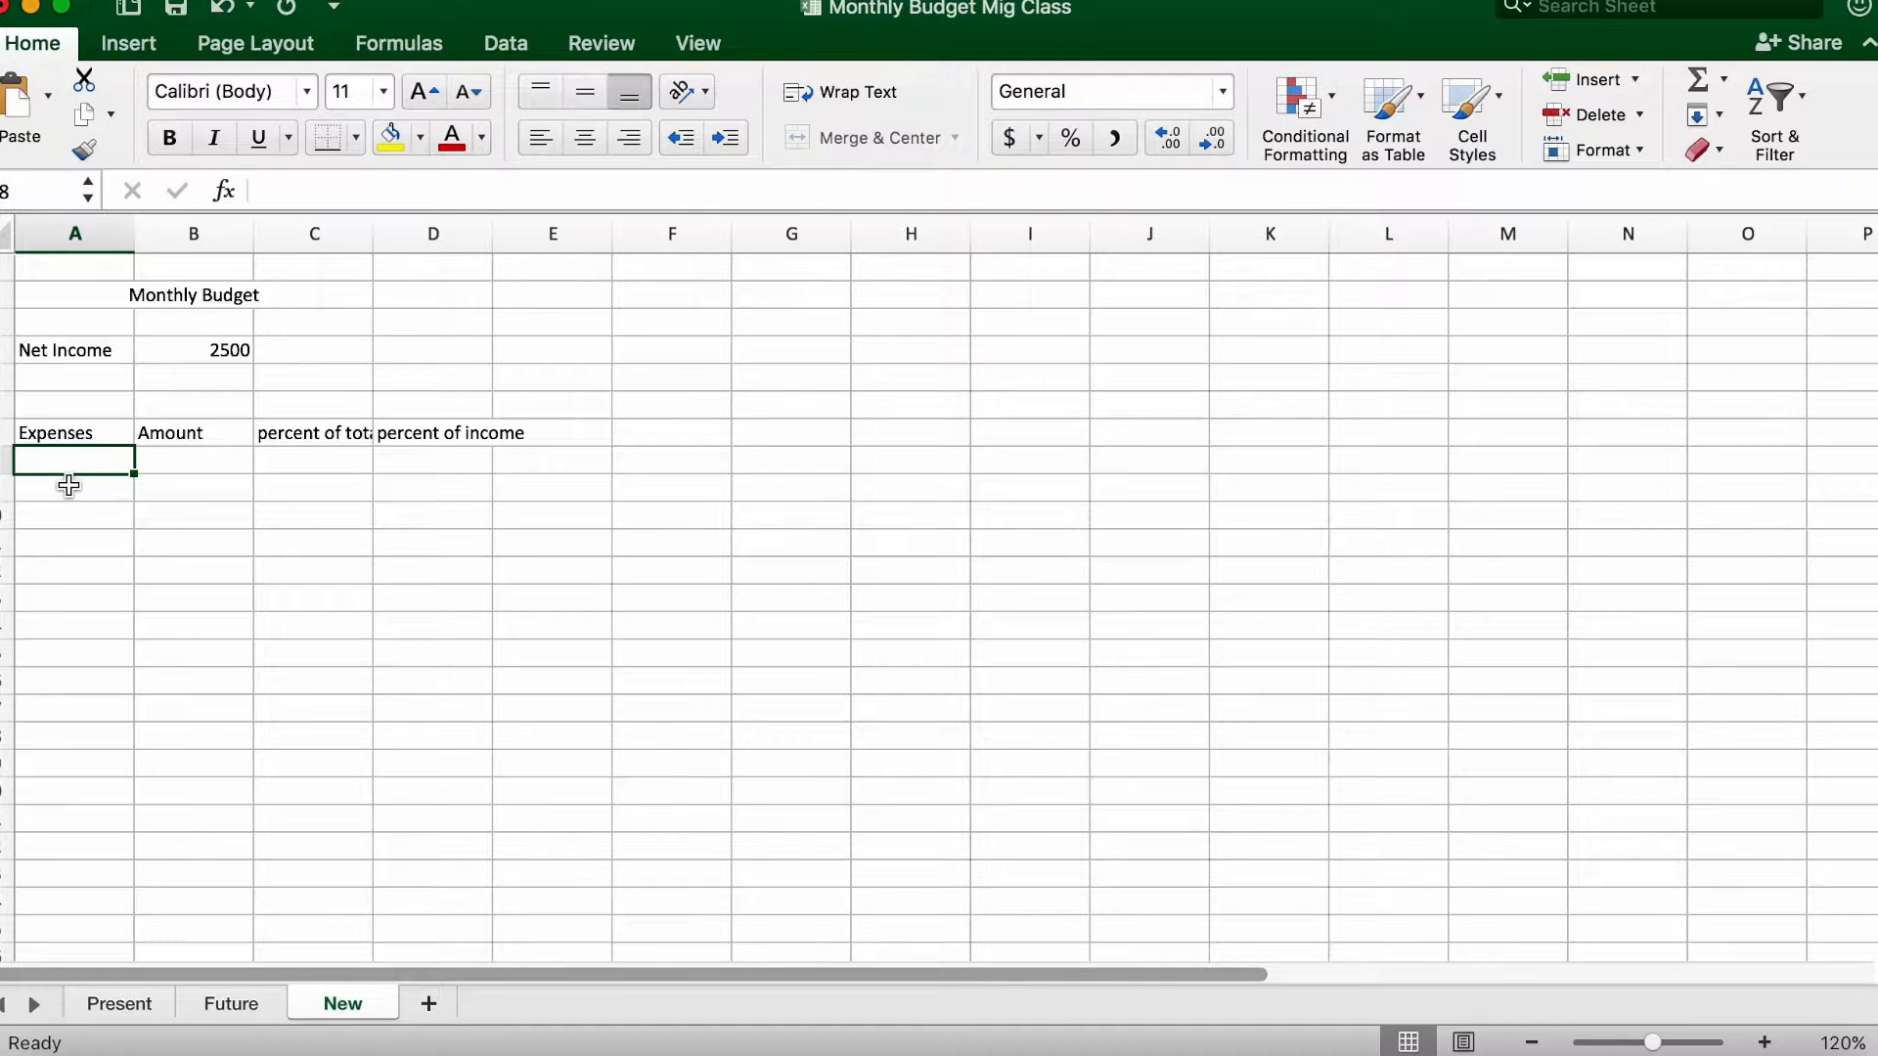
pyautogui.write('Rent')
pyautogui.press('Tab')
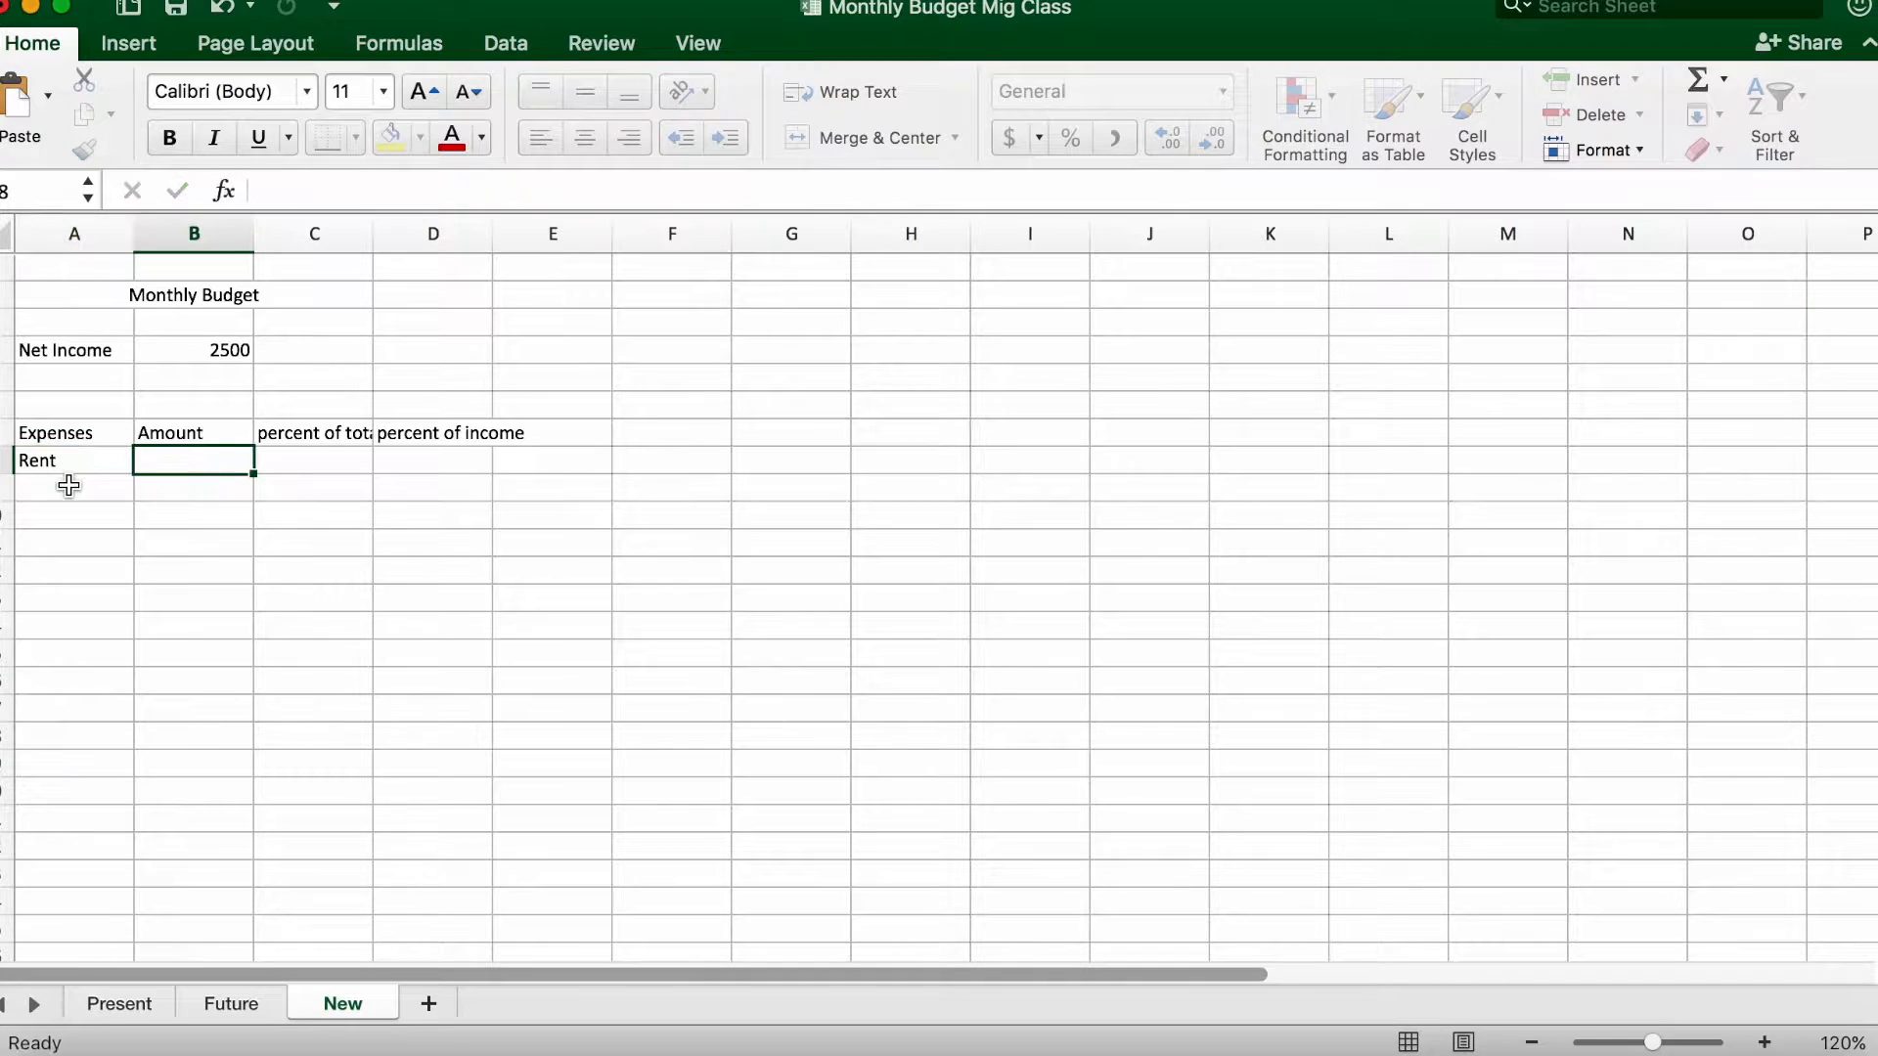
pyautogui.write('750')
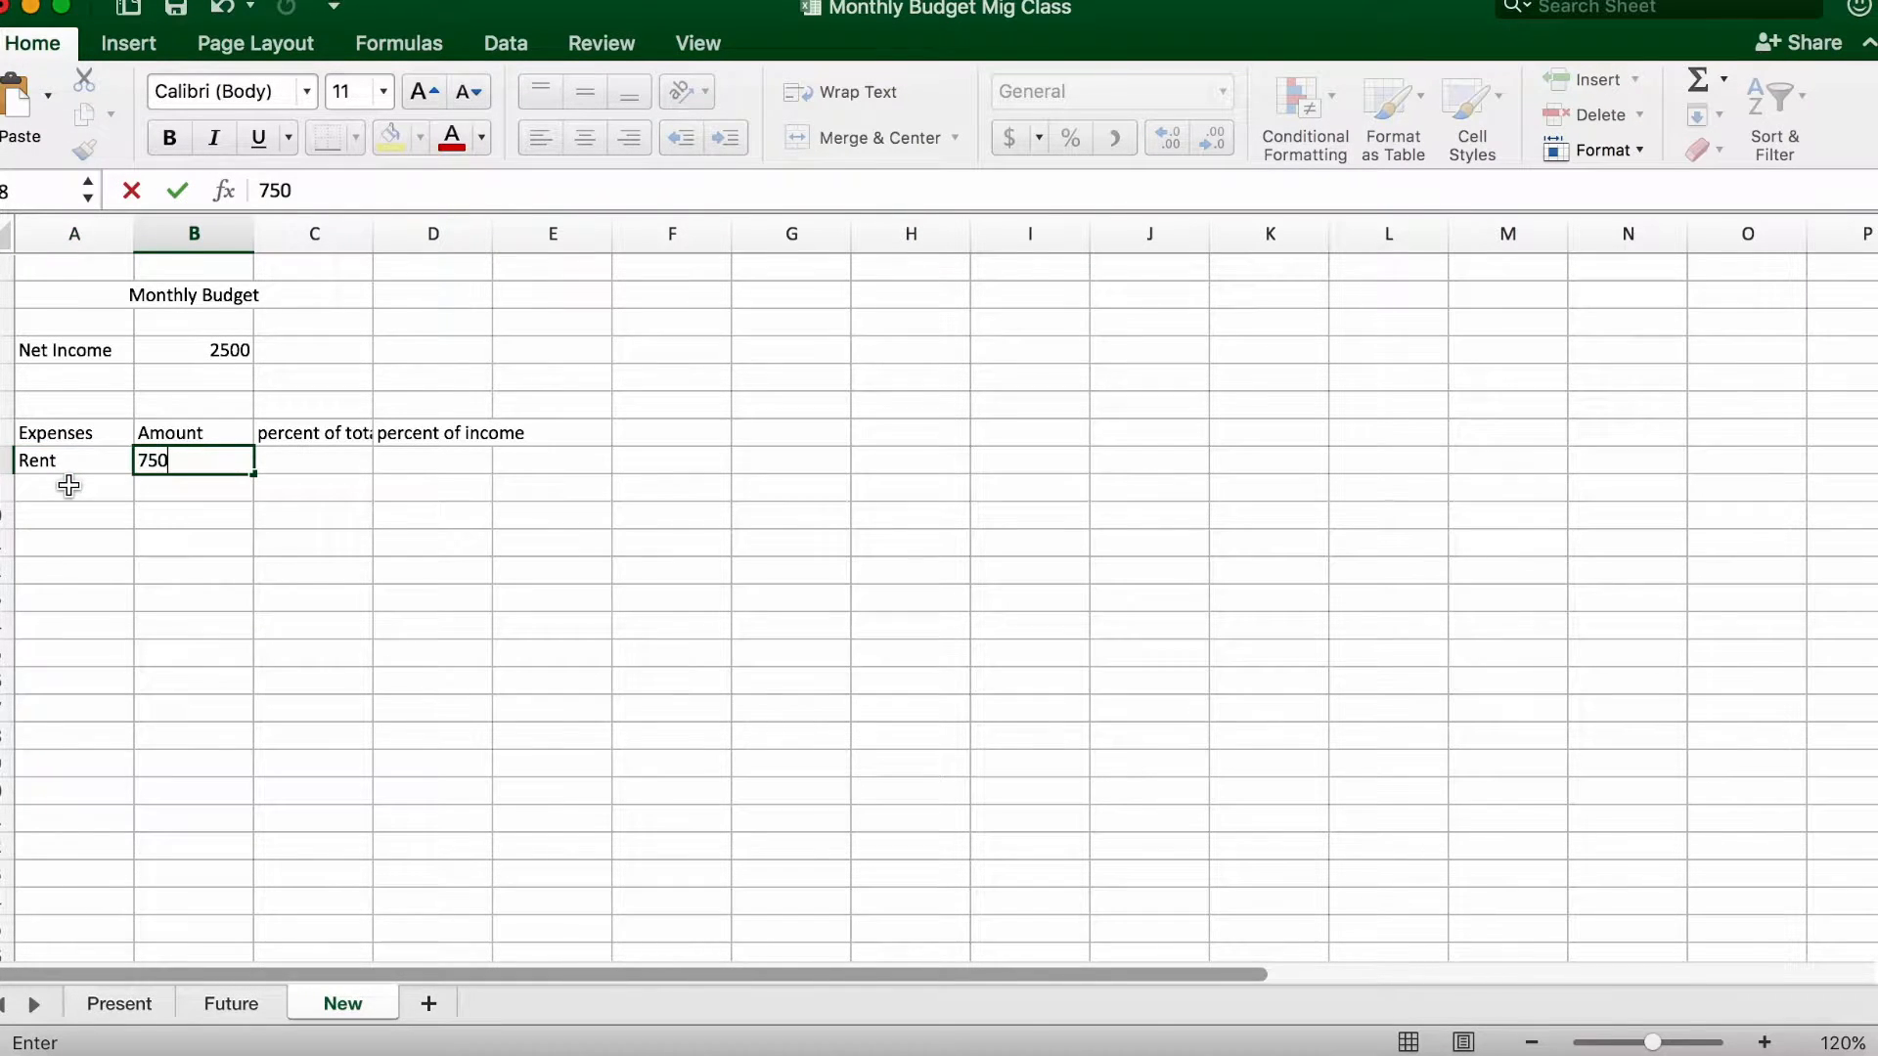
pyautogui.press('Return')
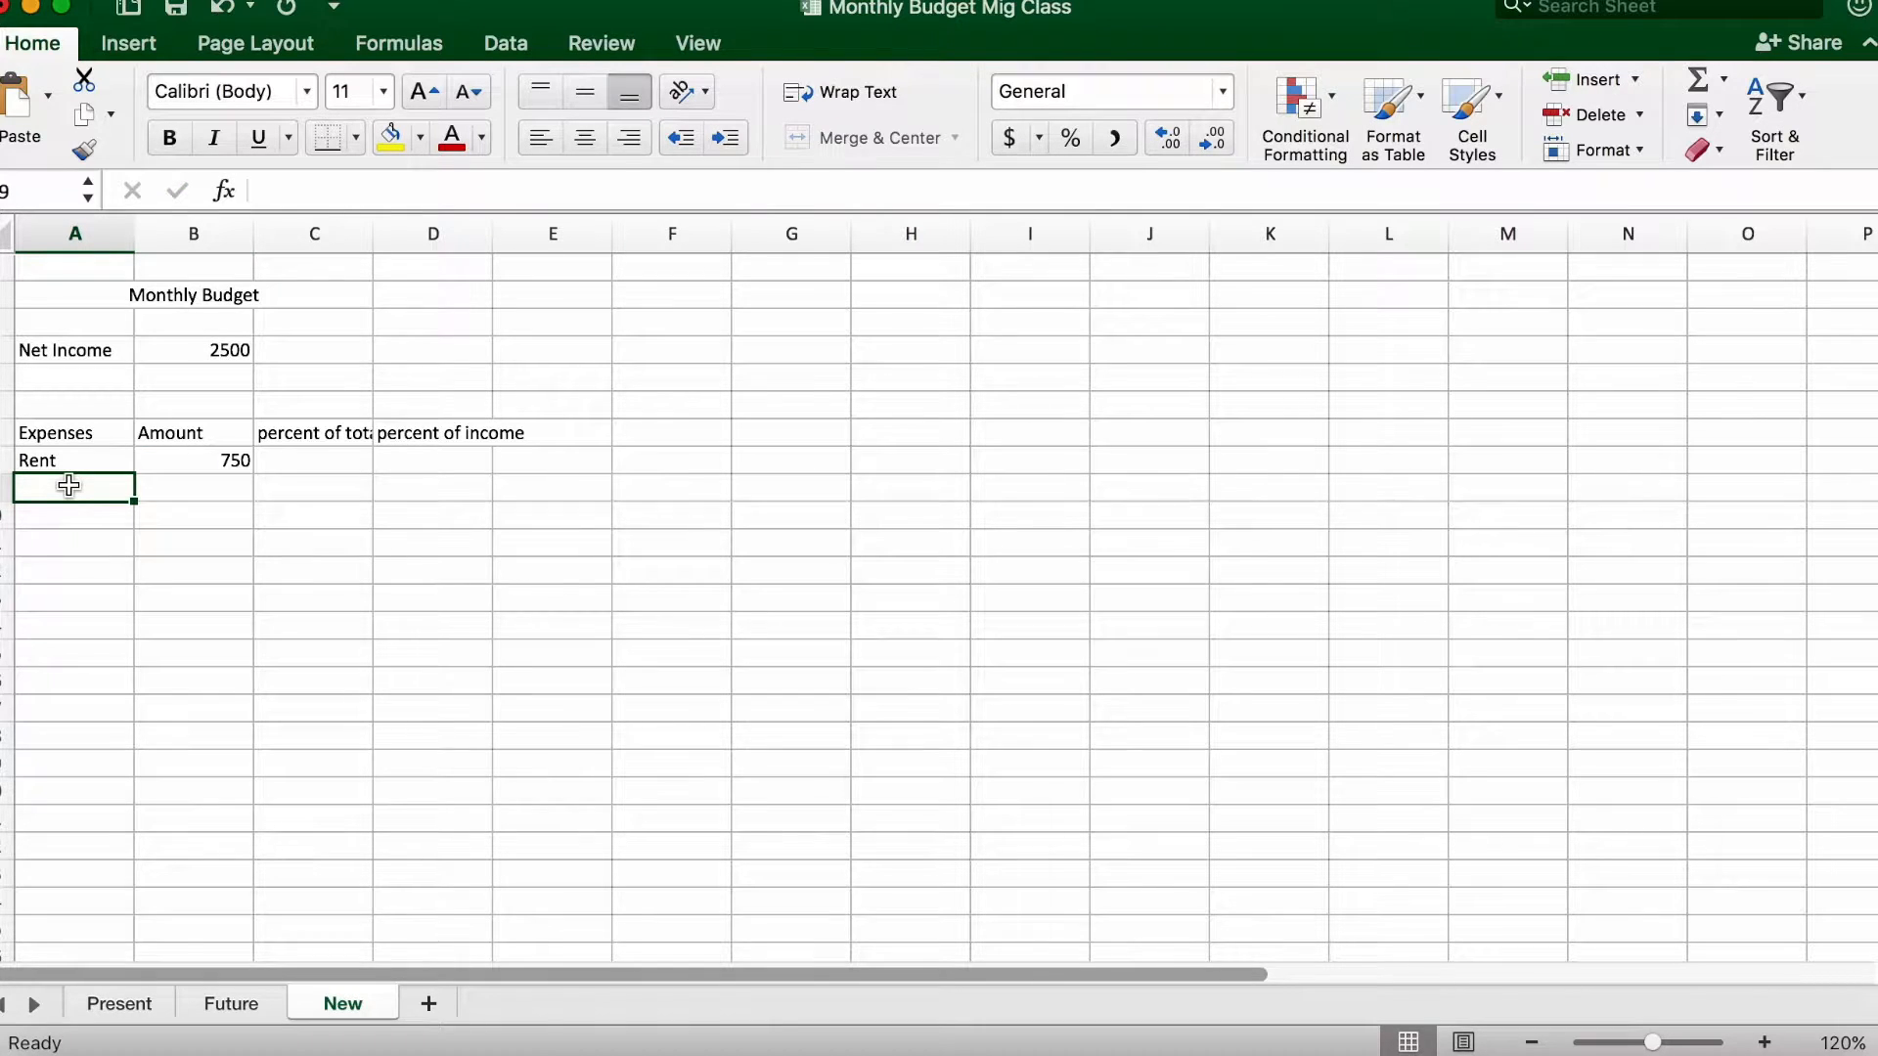
# Add Food as the expense below Rent with an amount of 600.
pyautogui.write('F')
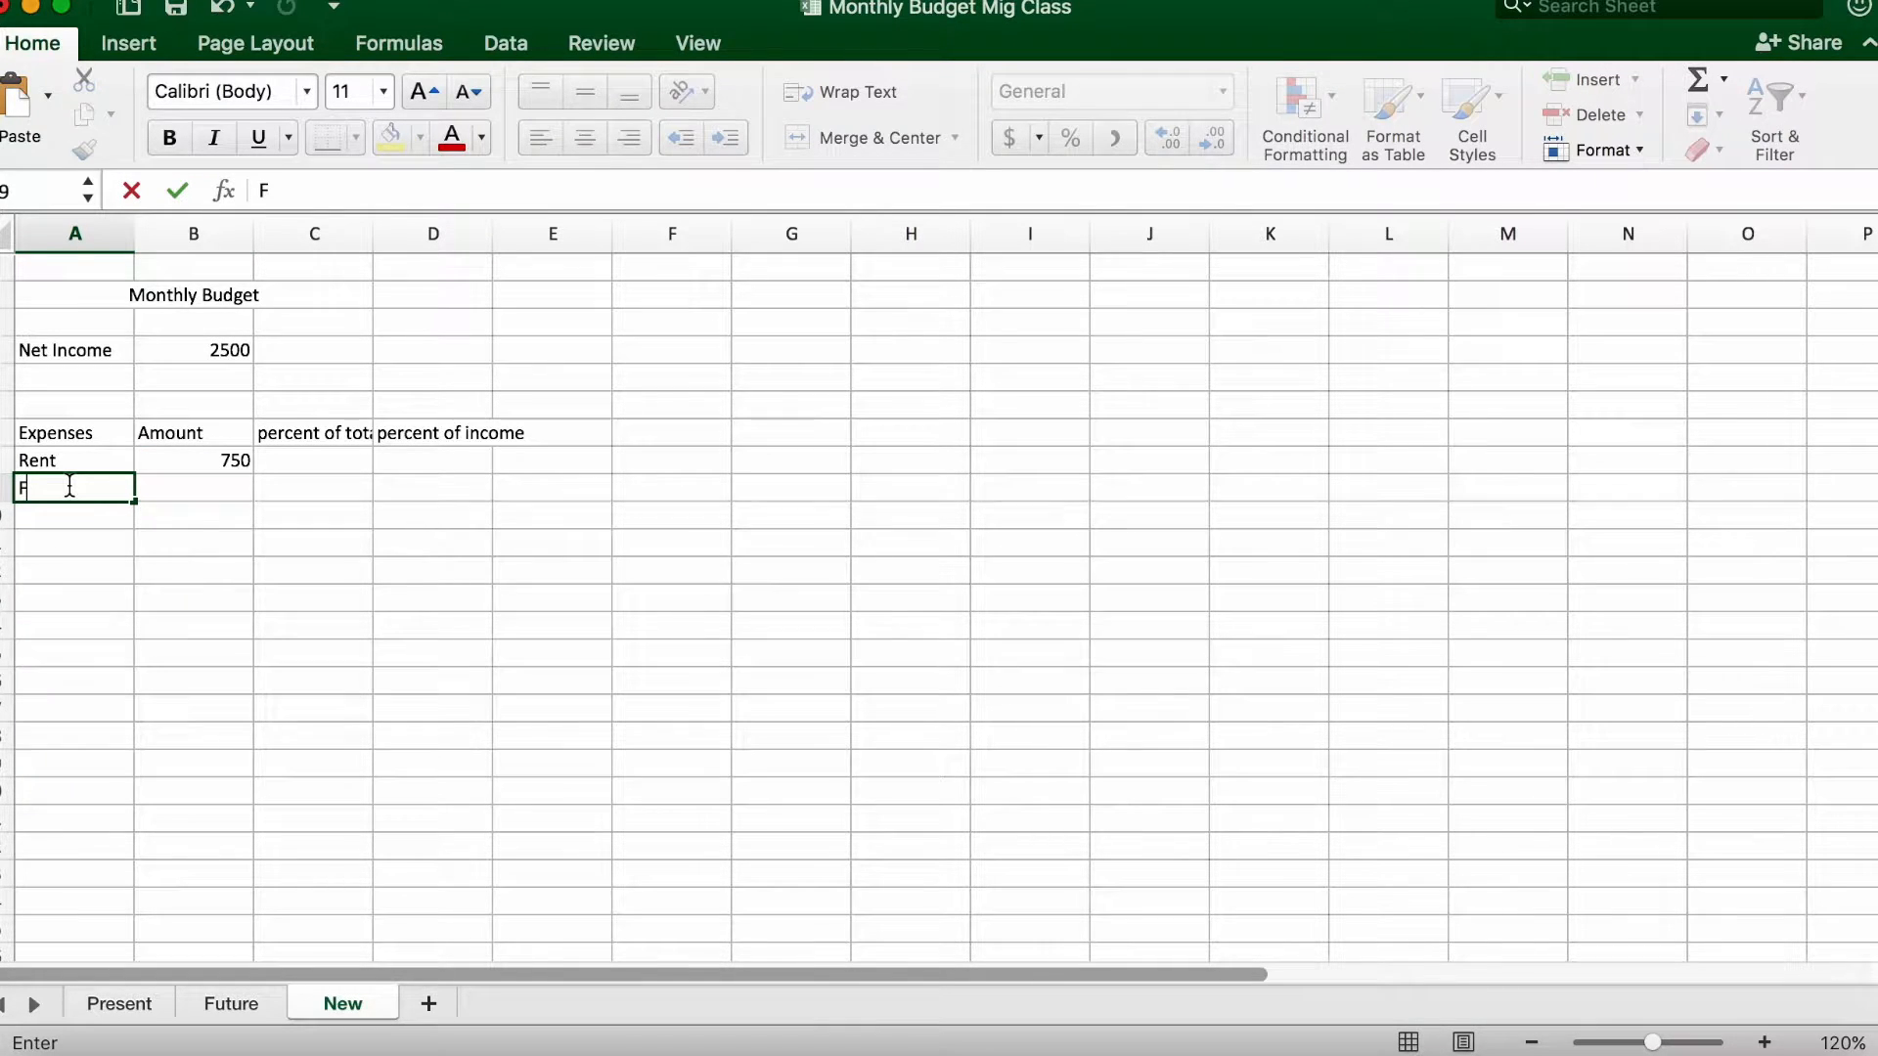
pyautogui.write('ood')
pyautogui.press('Tab')
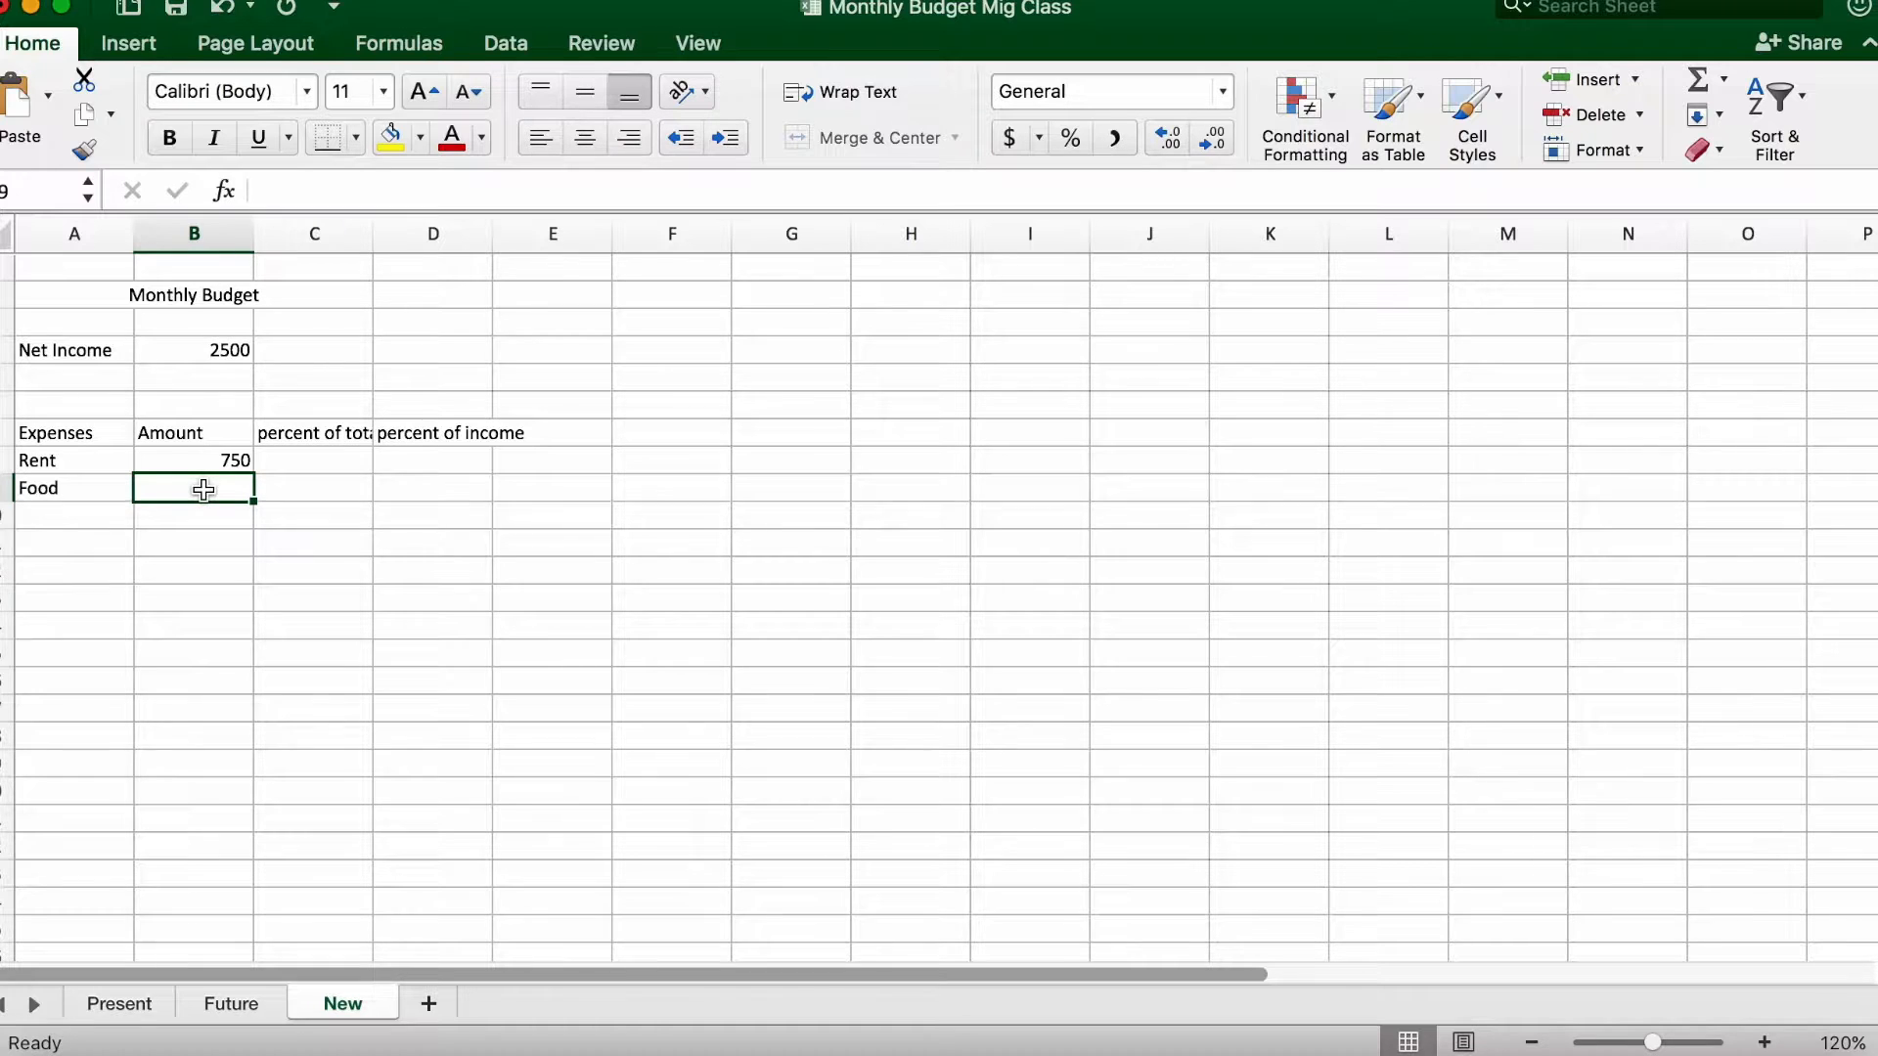
pyautogui.write('600')
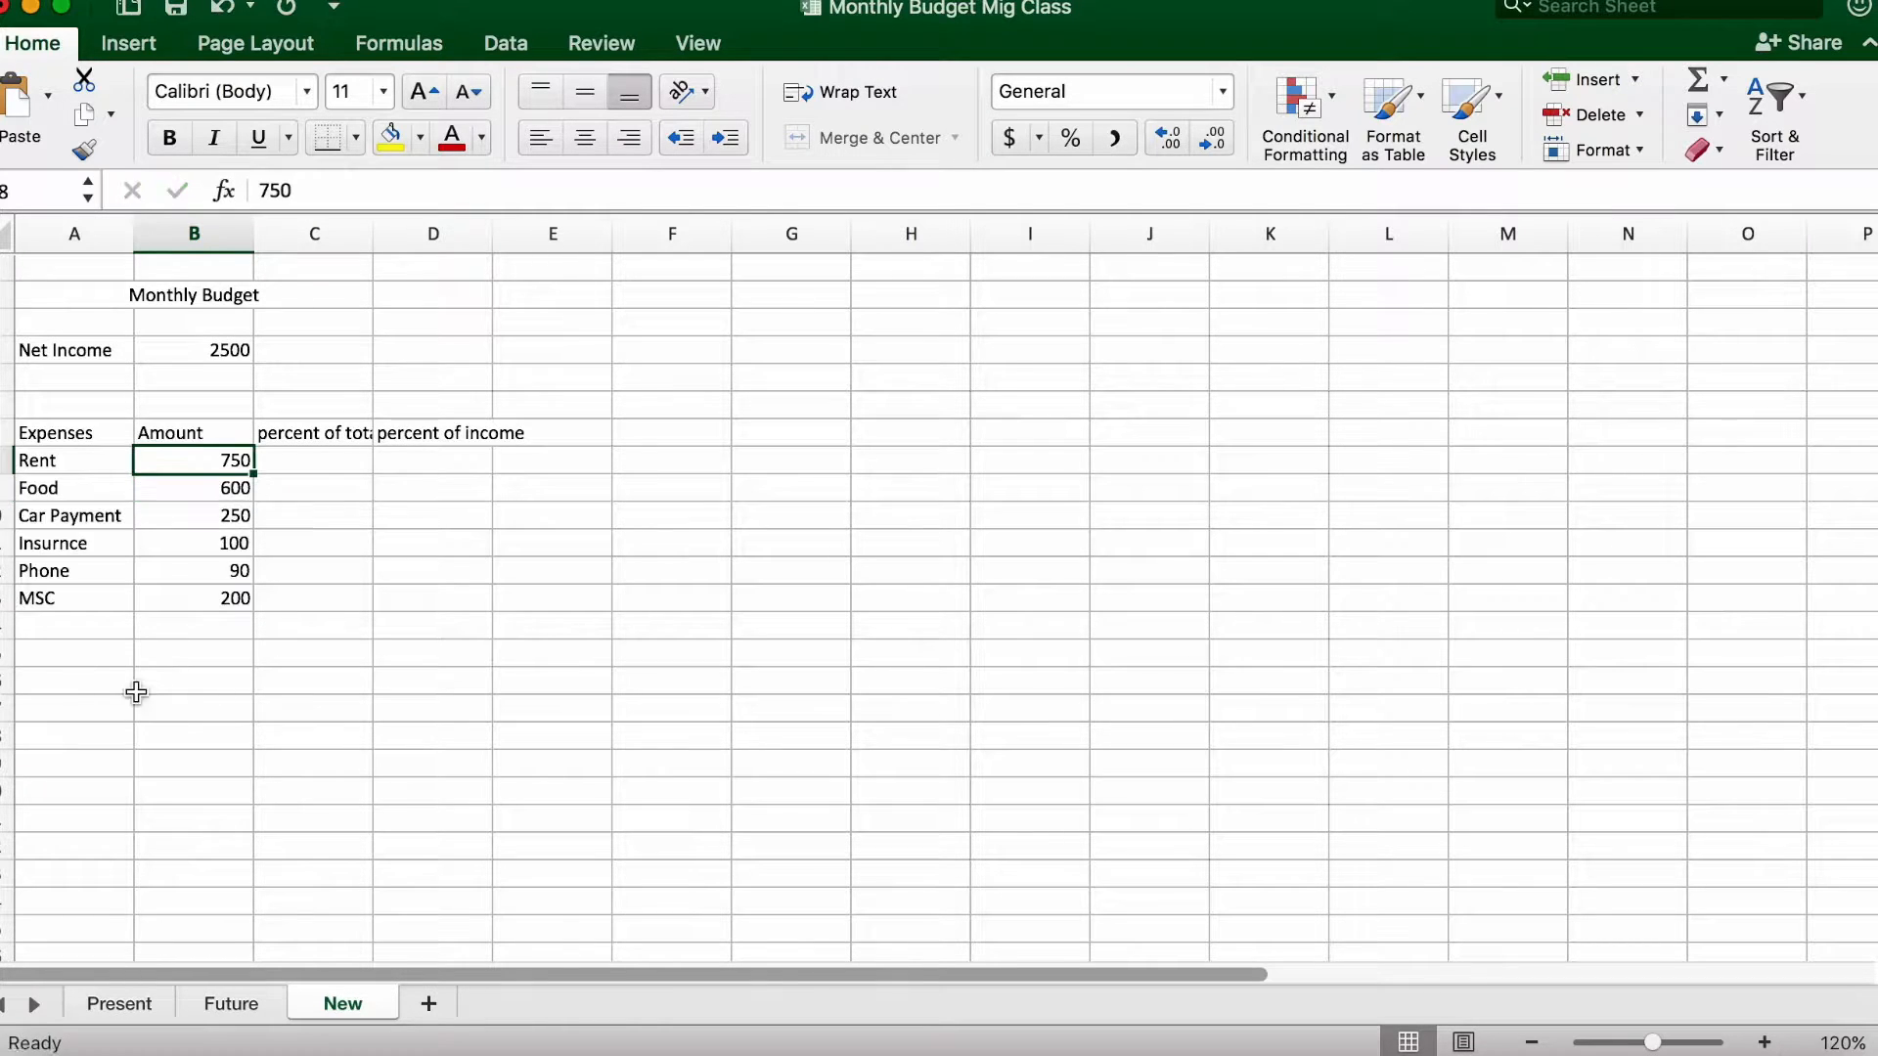
# Label the row below the MSC expense "Total" in cell A14.
pyautogui.click(46, 638)
pyautogui.write('Total')
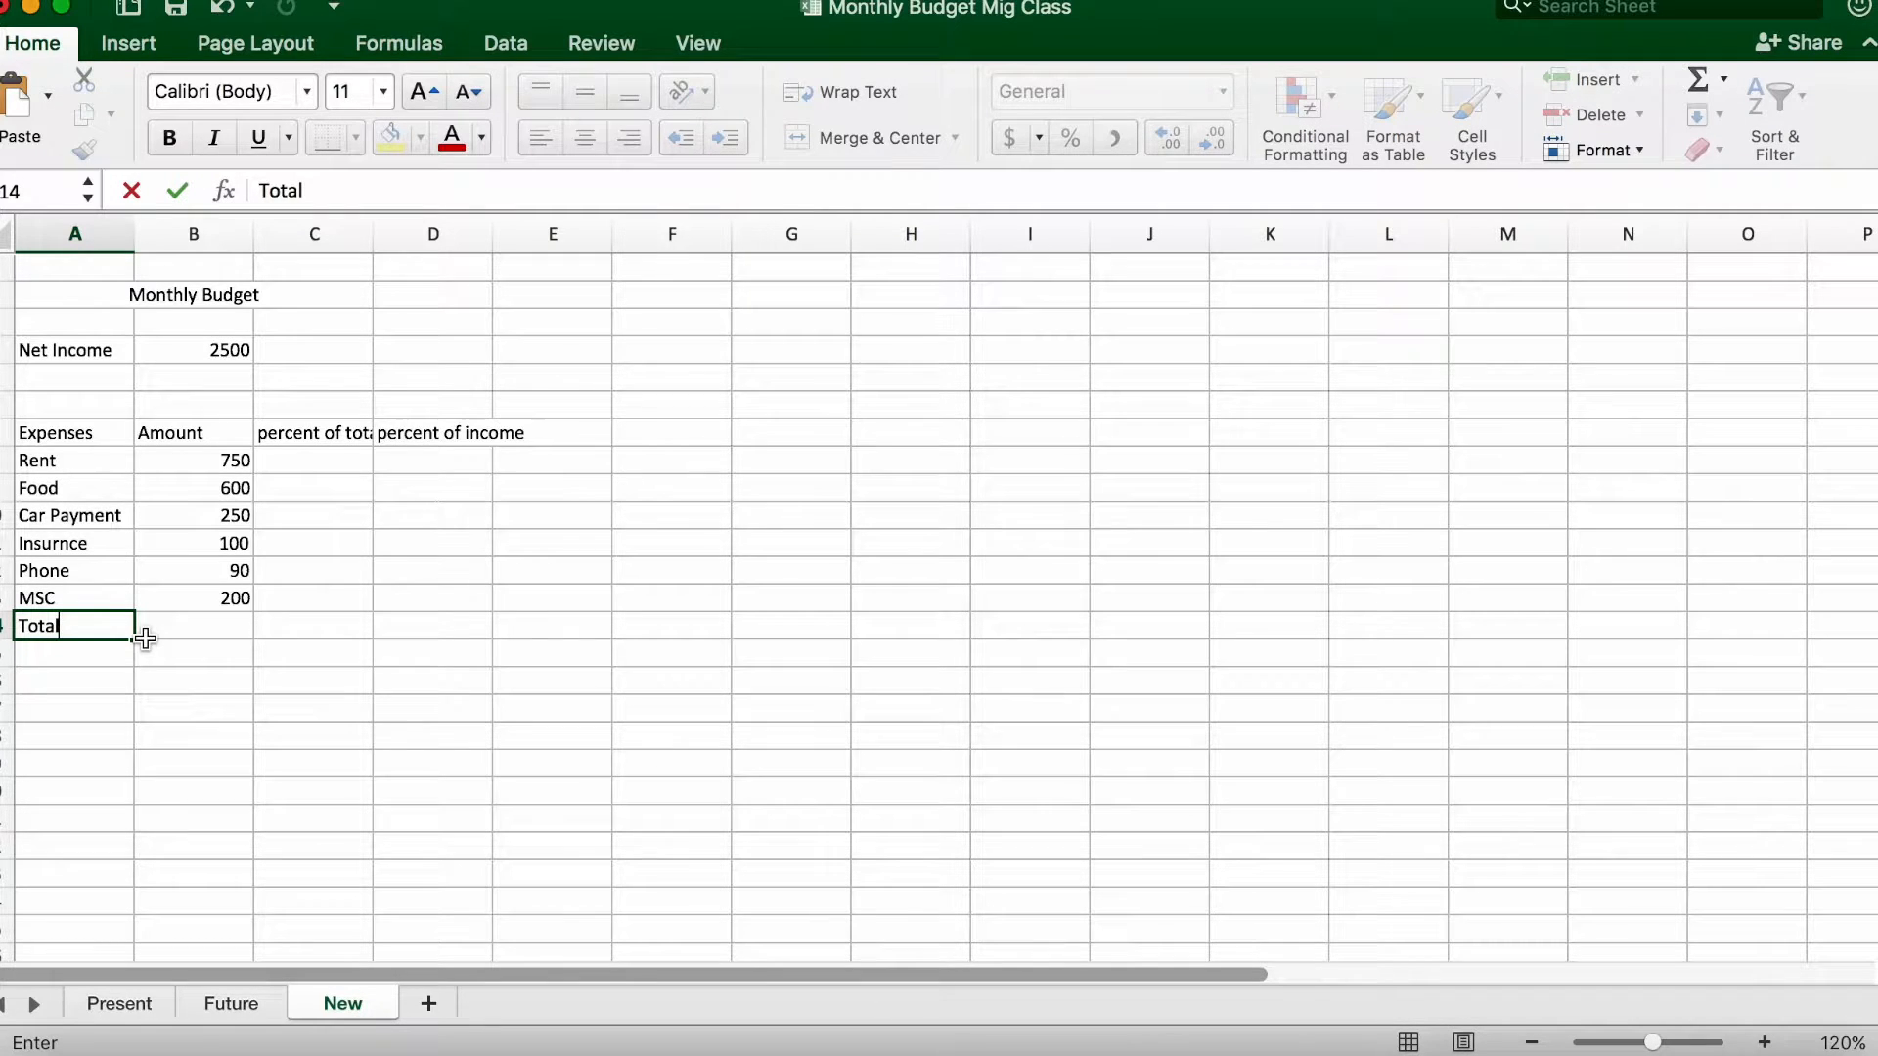
pyautogui.click(145, 638)
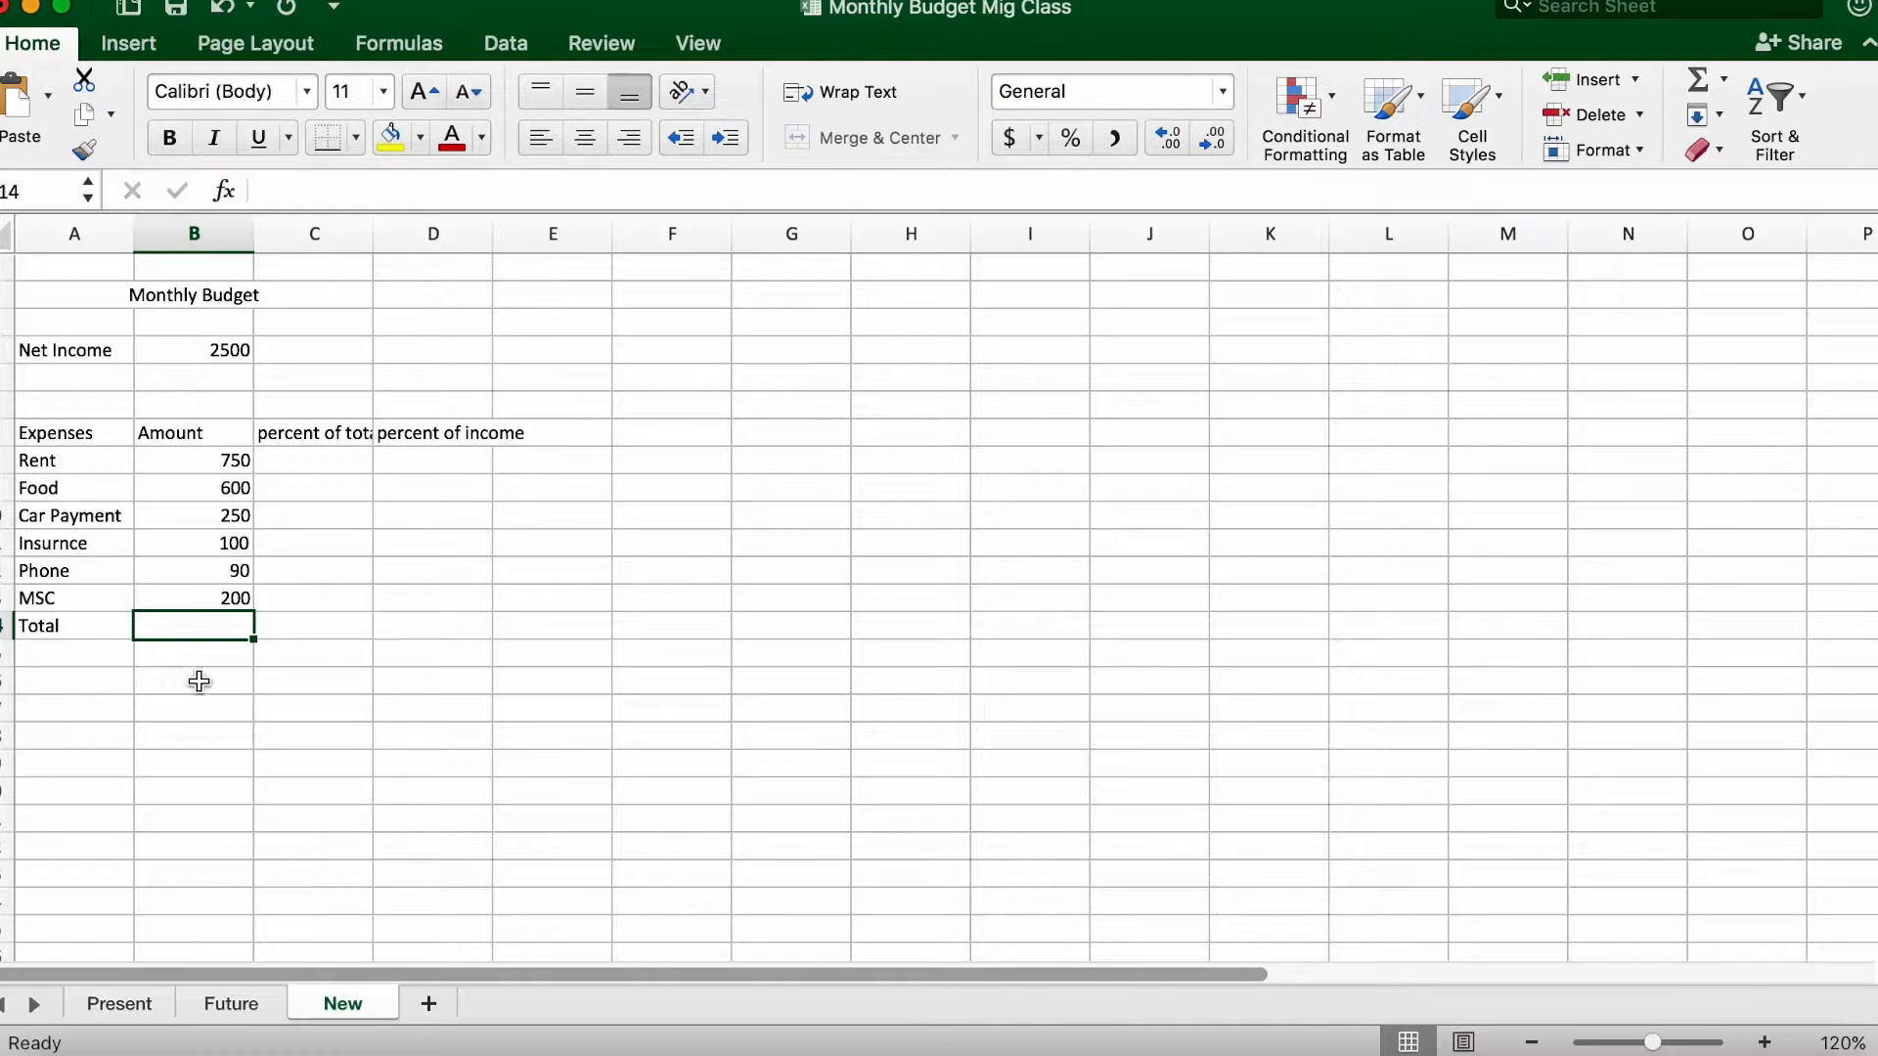
# Total the expense amounts in B14 with a SUM formula over B8:B13 and check the formula.
pyautogui.click(214, 468)
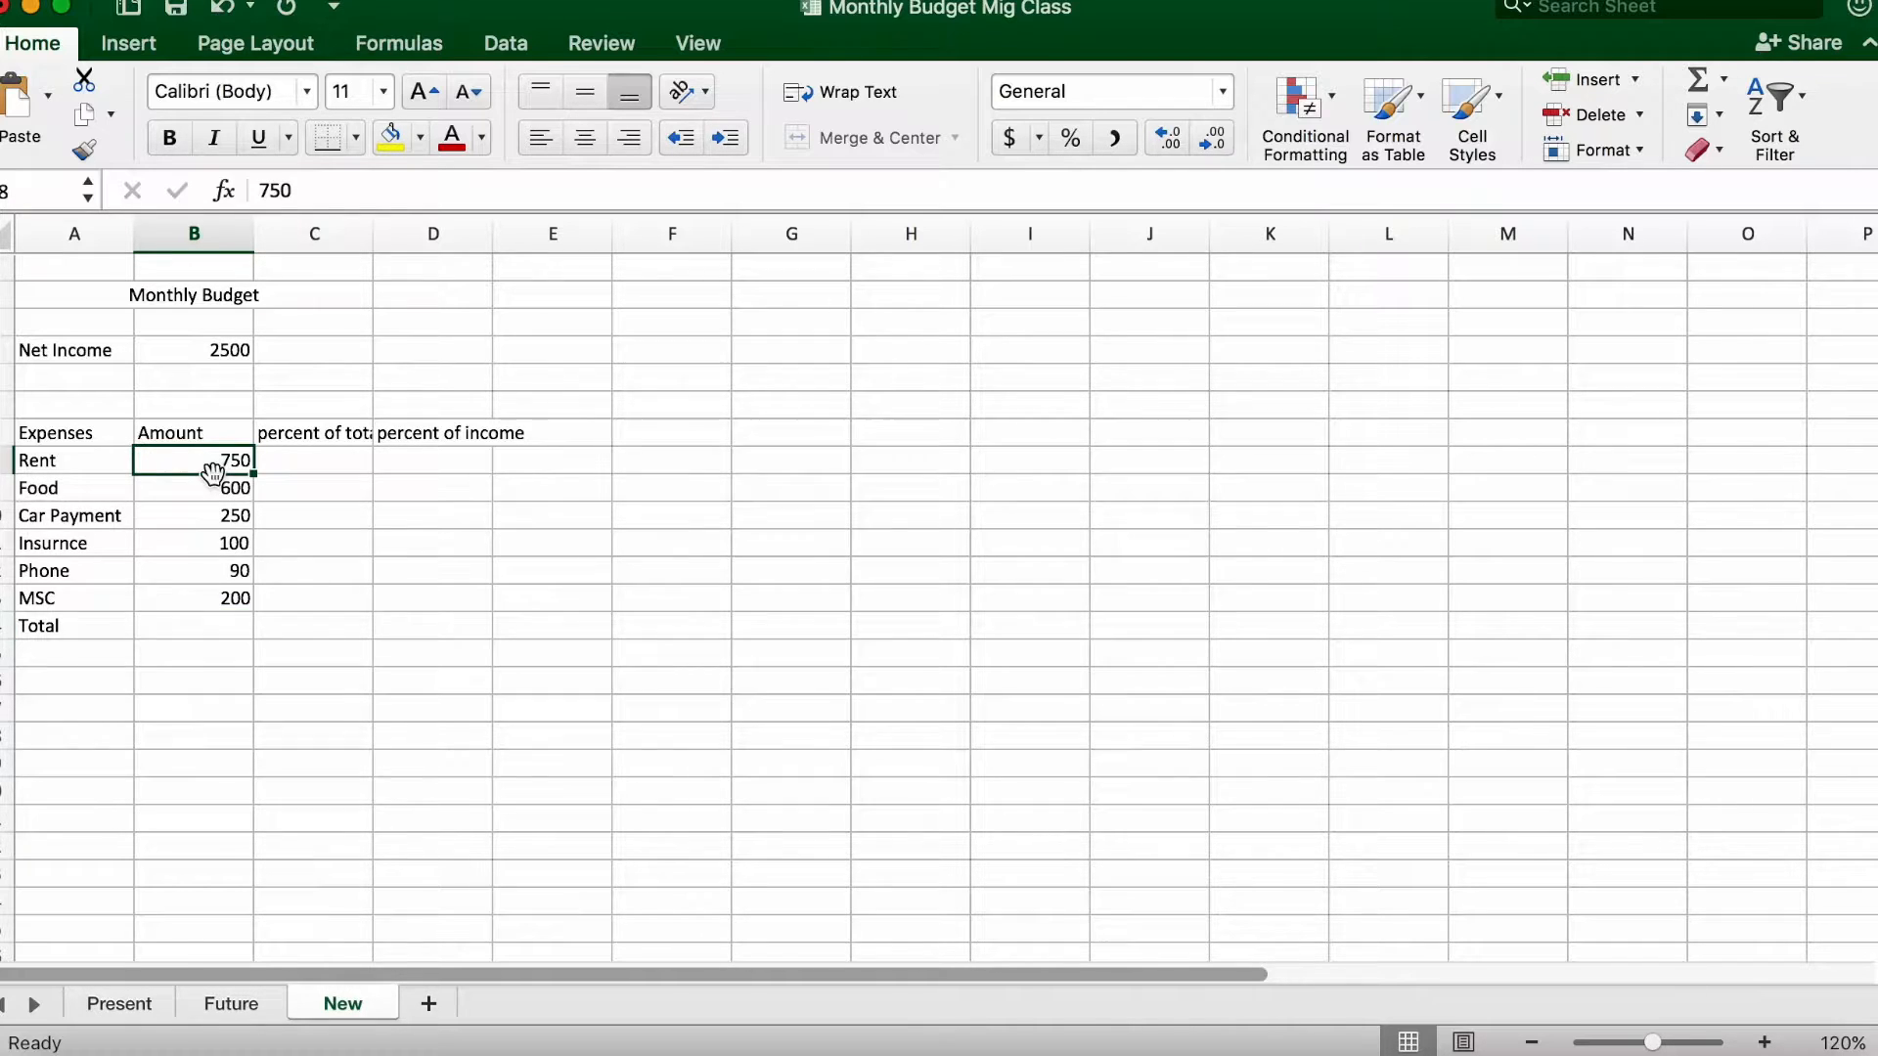
pyautogui.press('Down')
pyautogui.press('Down')
pyautogui.press('Down')
pyautogui.press('Down')
pyautogui.press('Down')
pyautogui.press('Down')
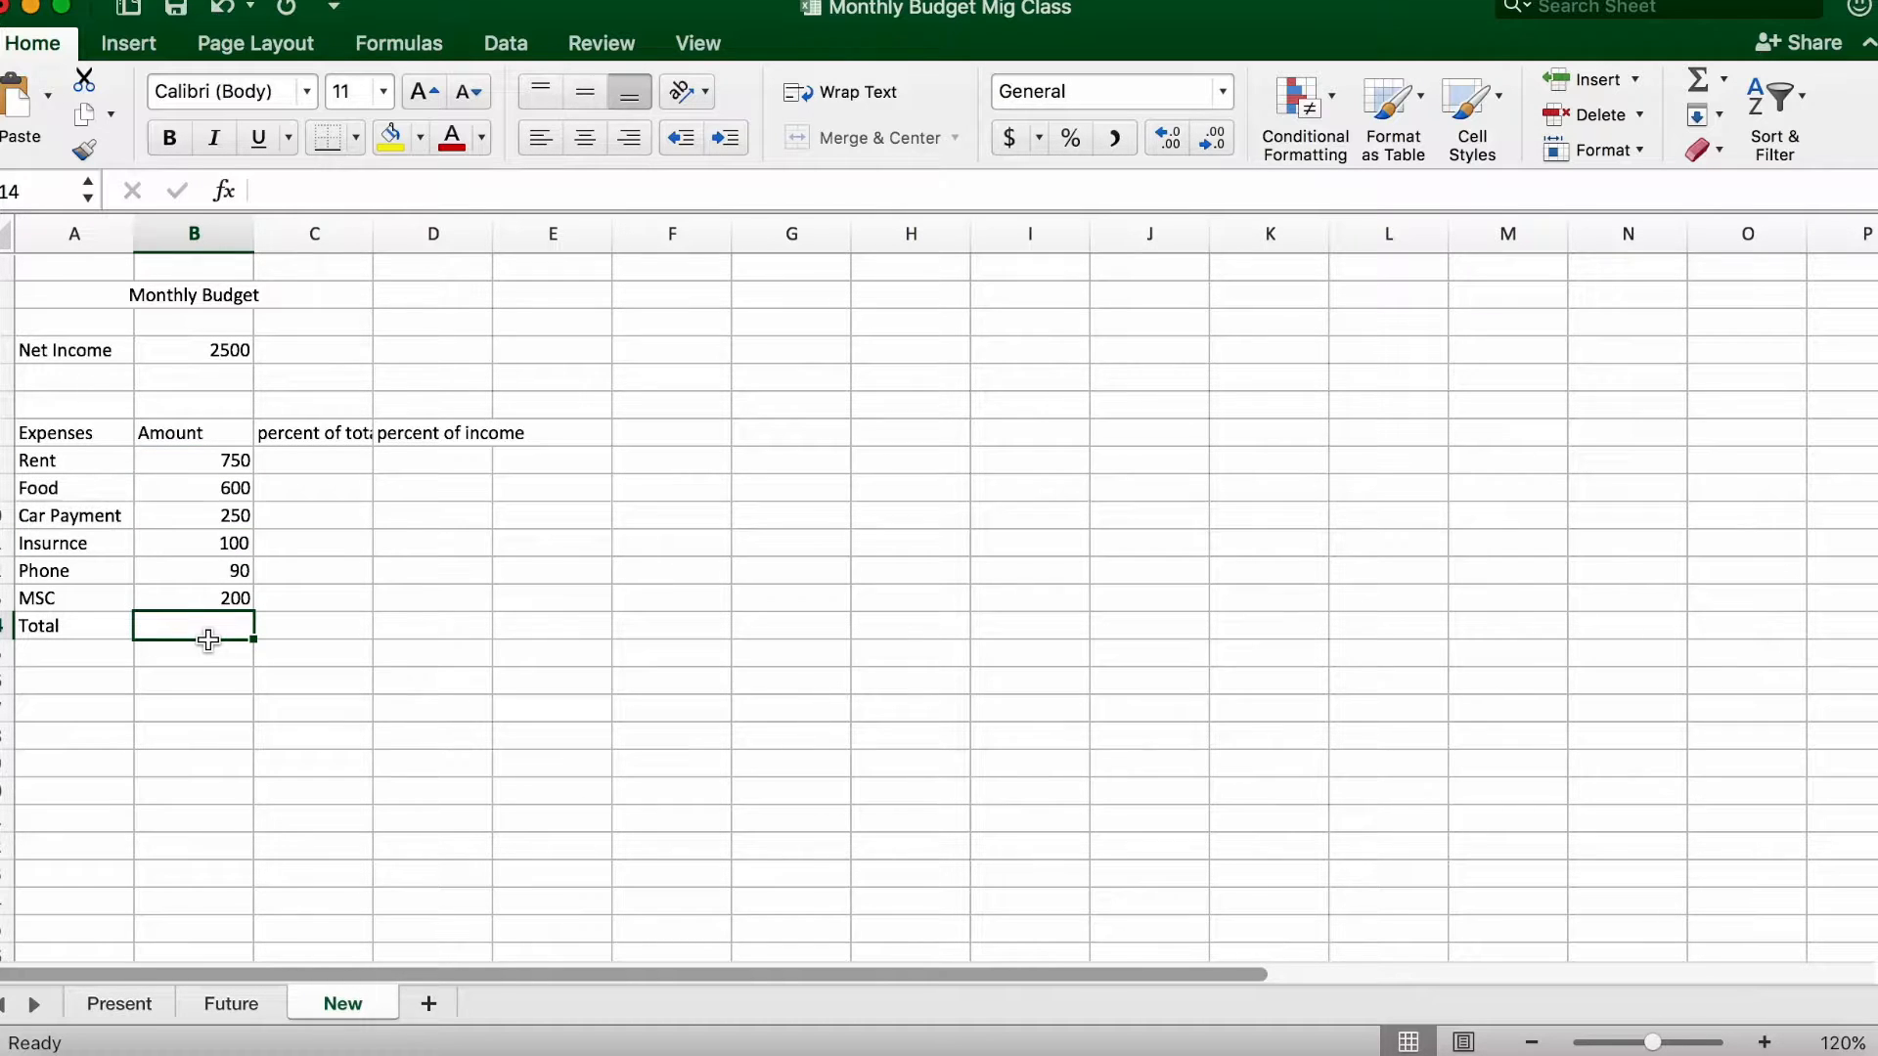
pyautogui.write('=')
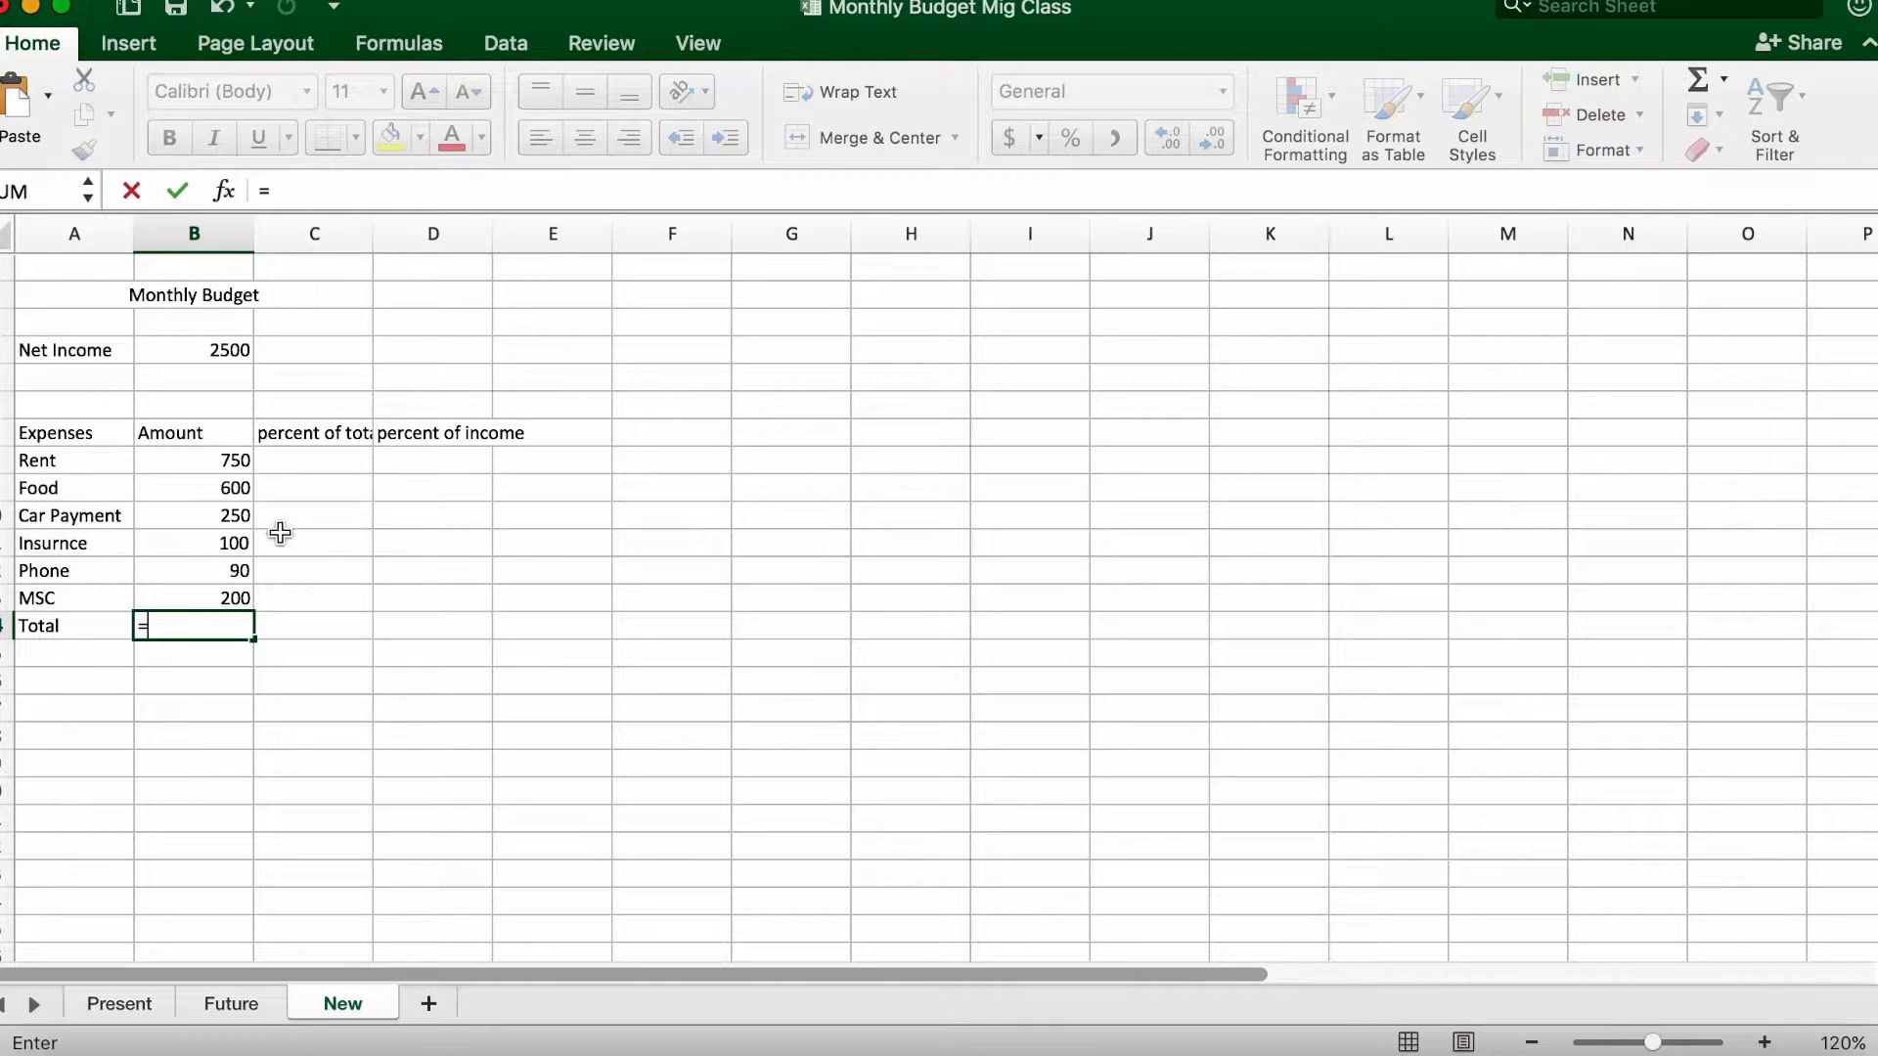
pyautogui.write('sum')
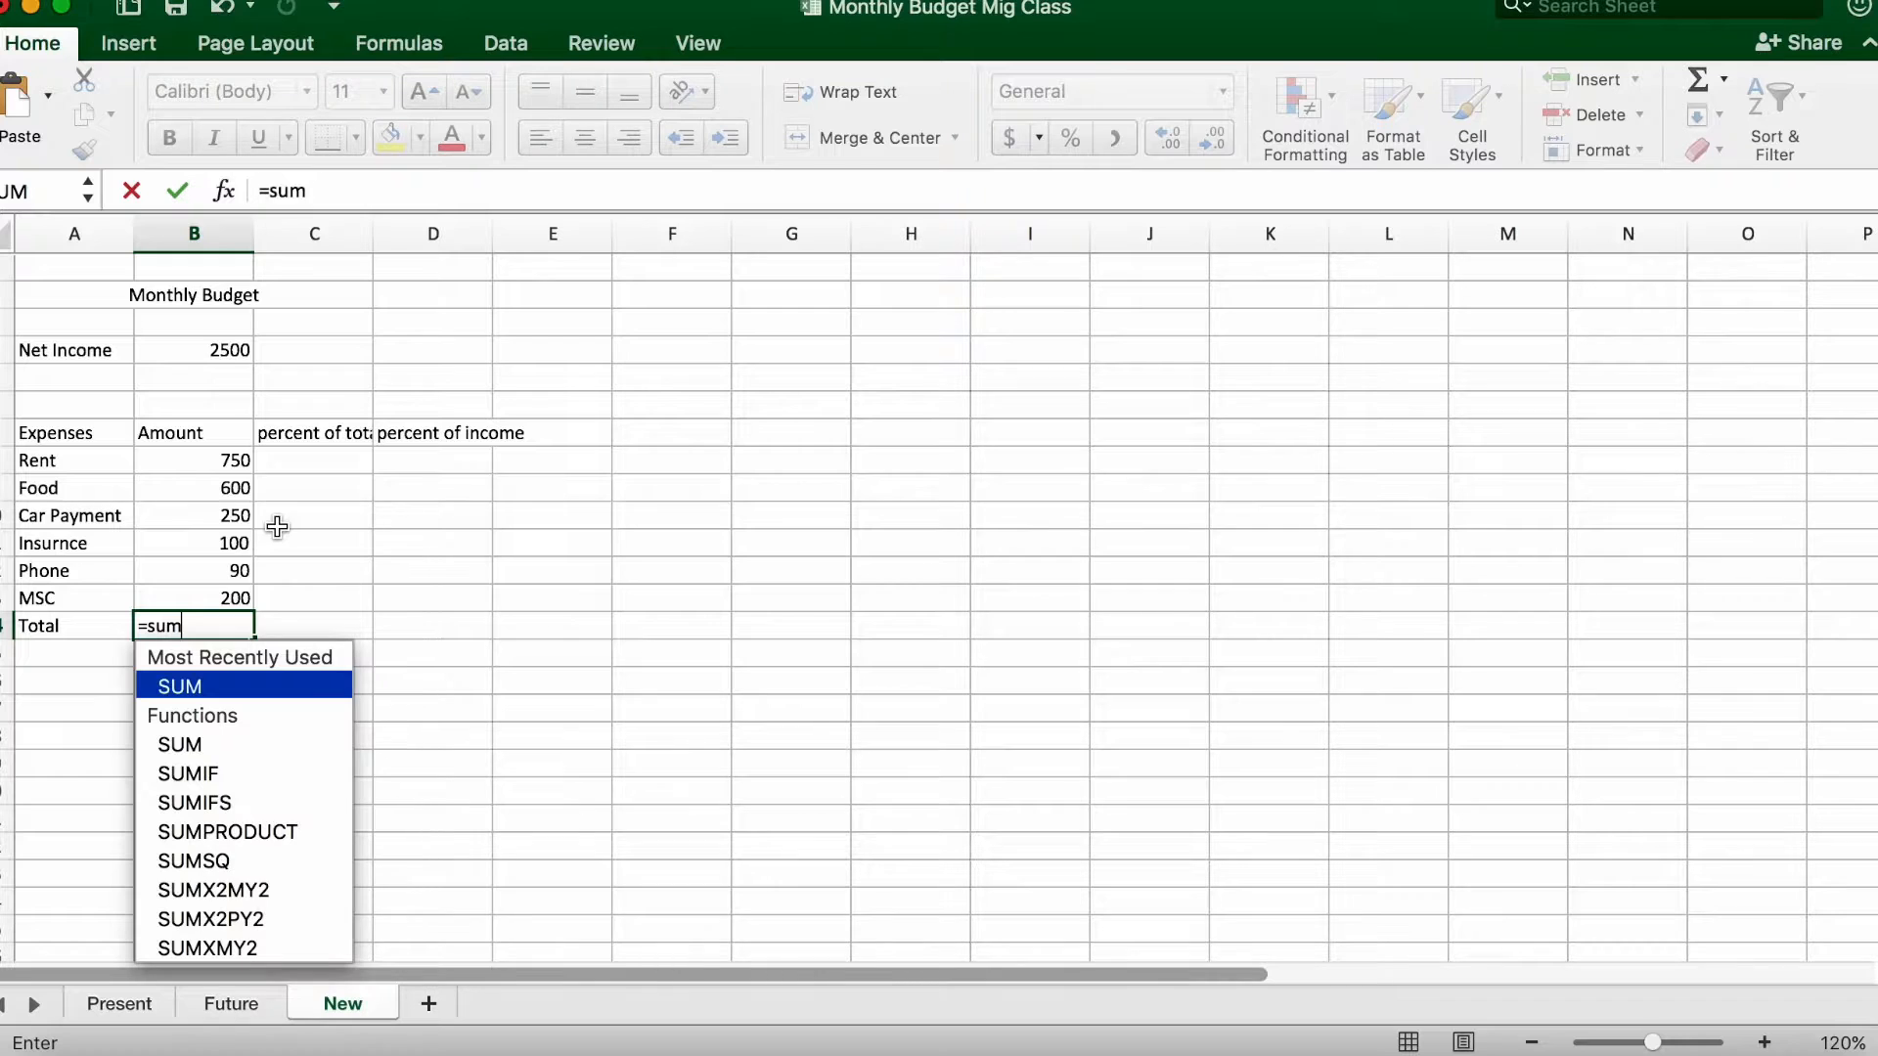
pyautogui.scroll(1, 272, 525)
pyautogui.scroll(1, 221, 597)
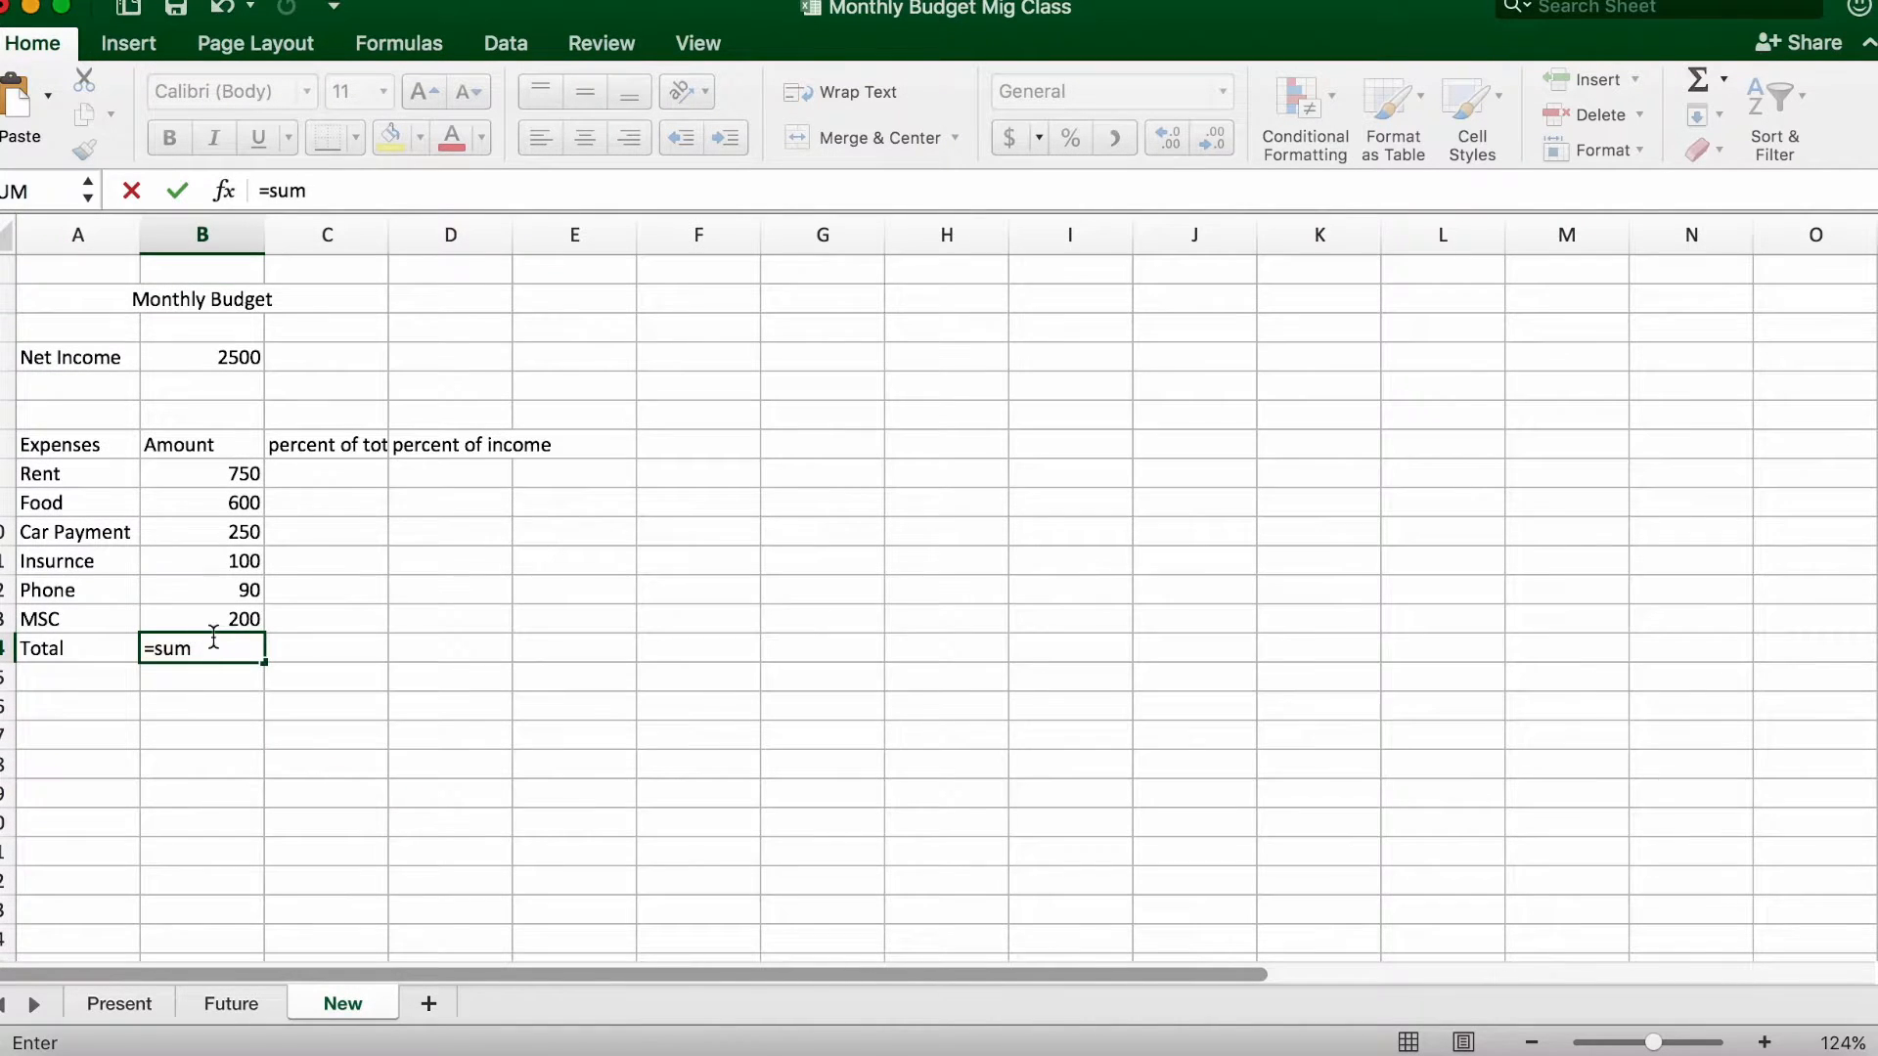
pyautogui.write('(')
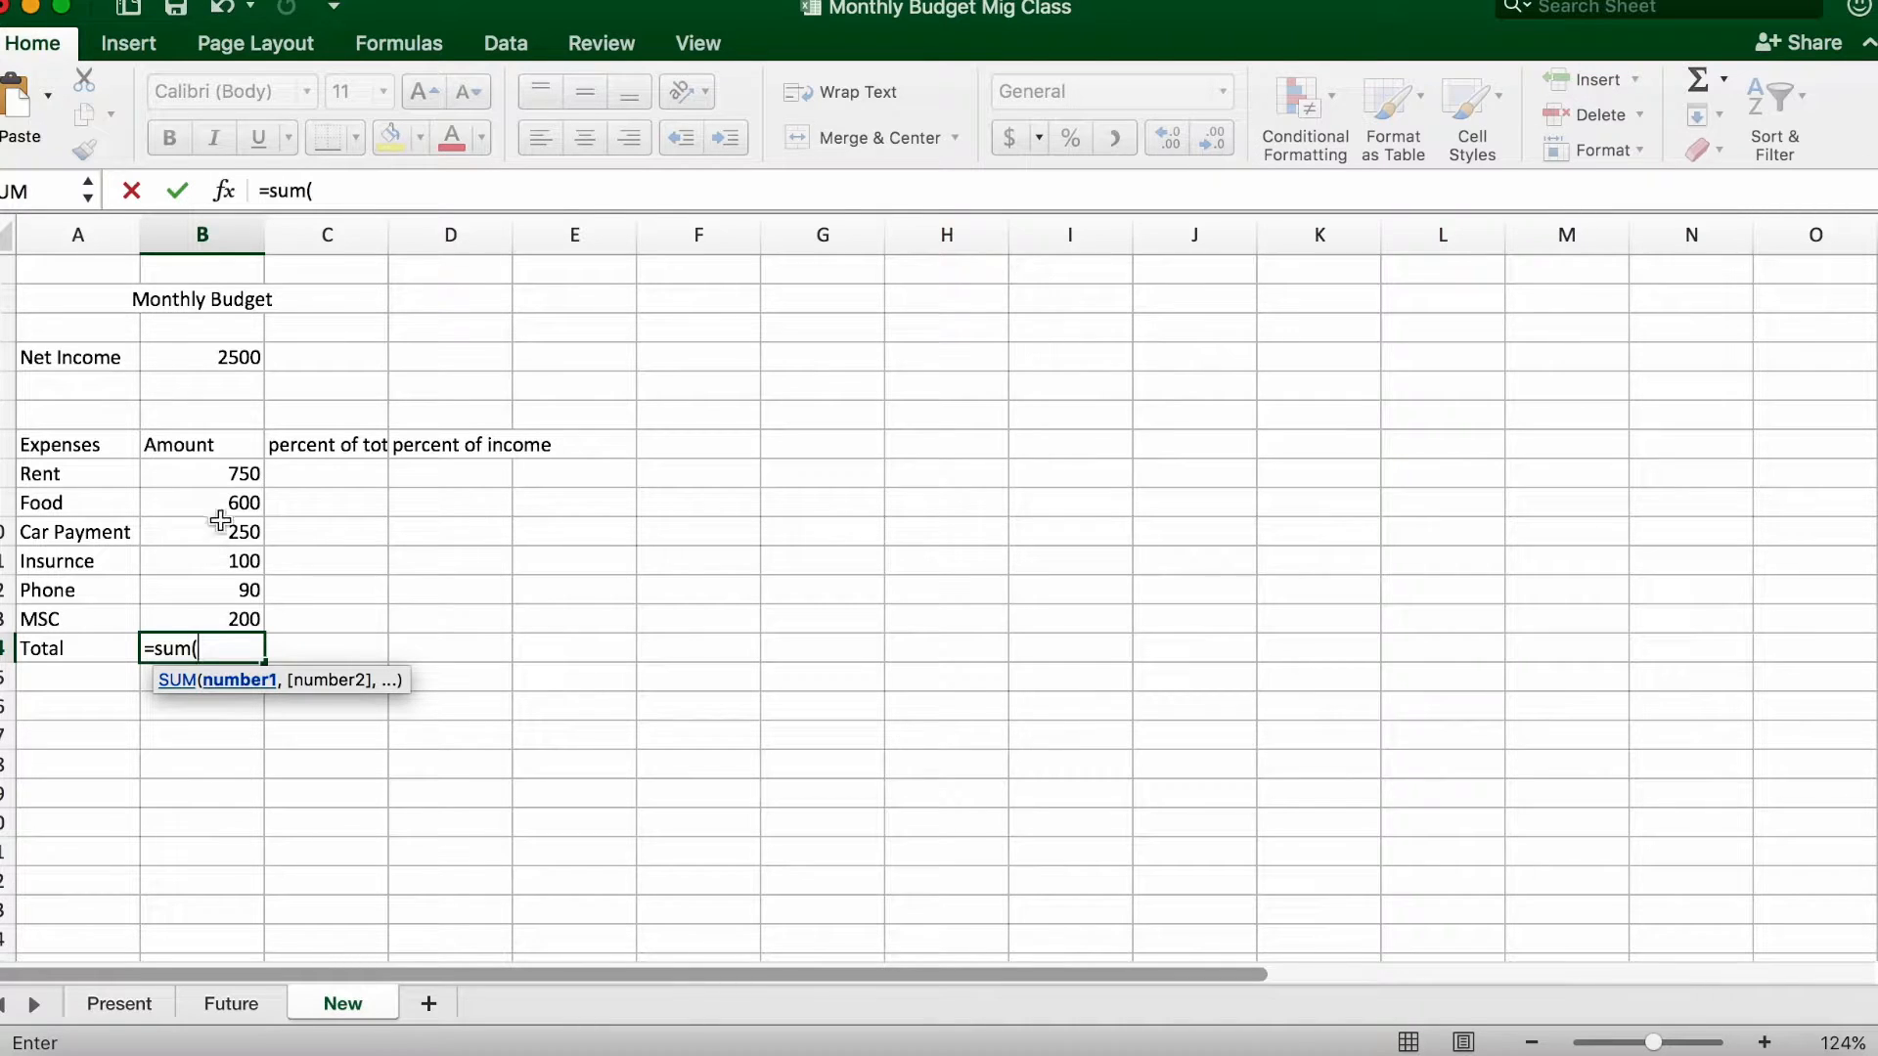
pyautogui.moveTo(209, 476); pyautogui.dragTo(200, 618)
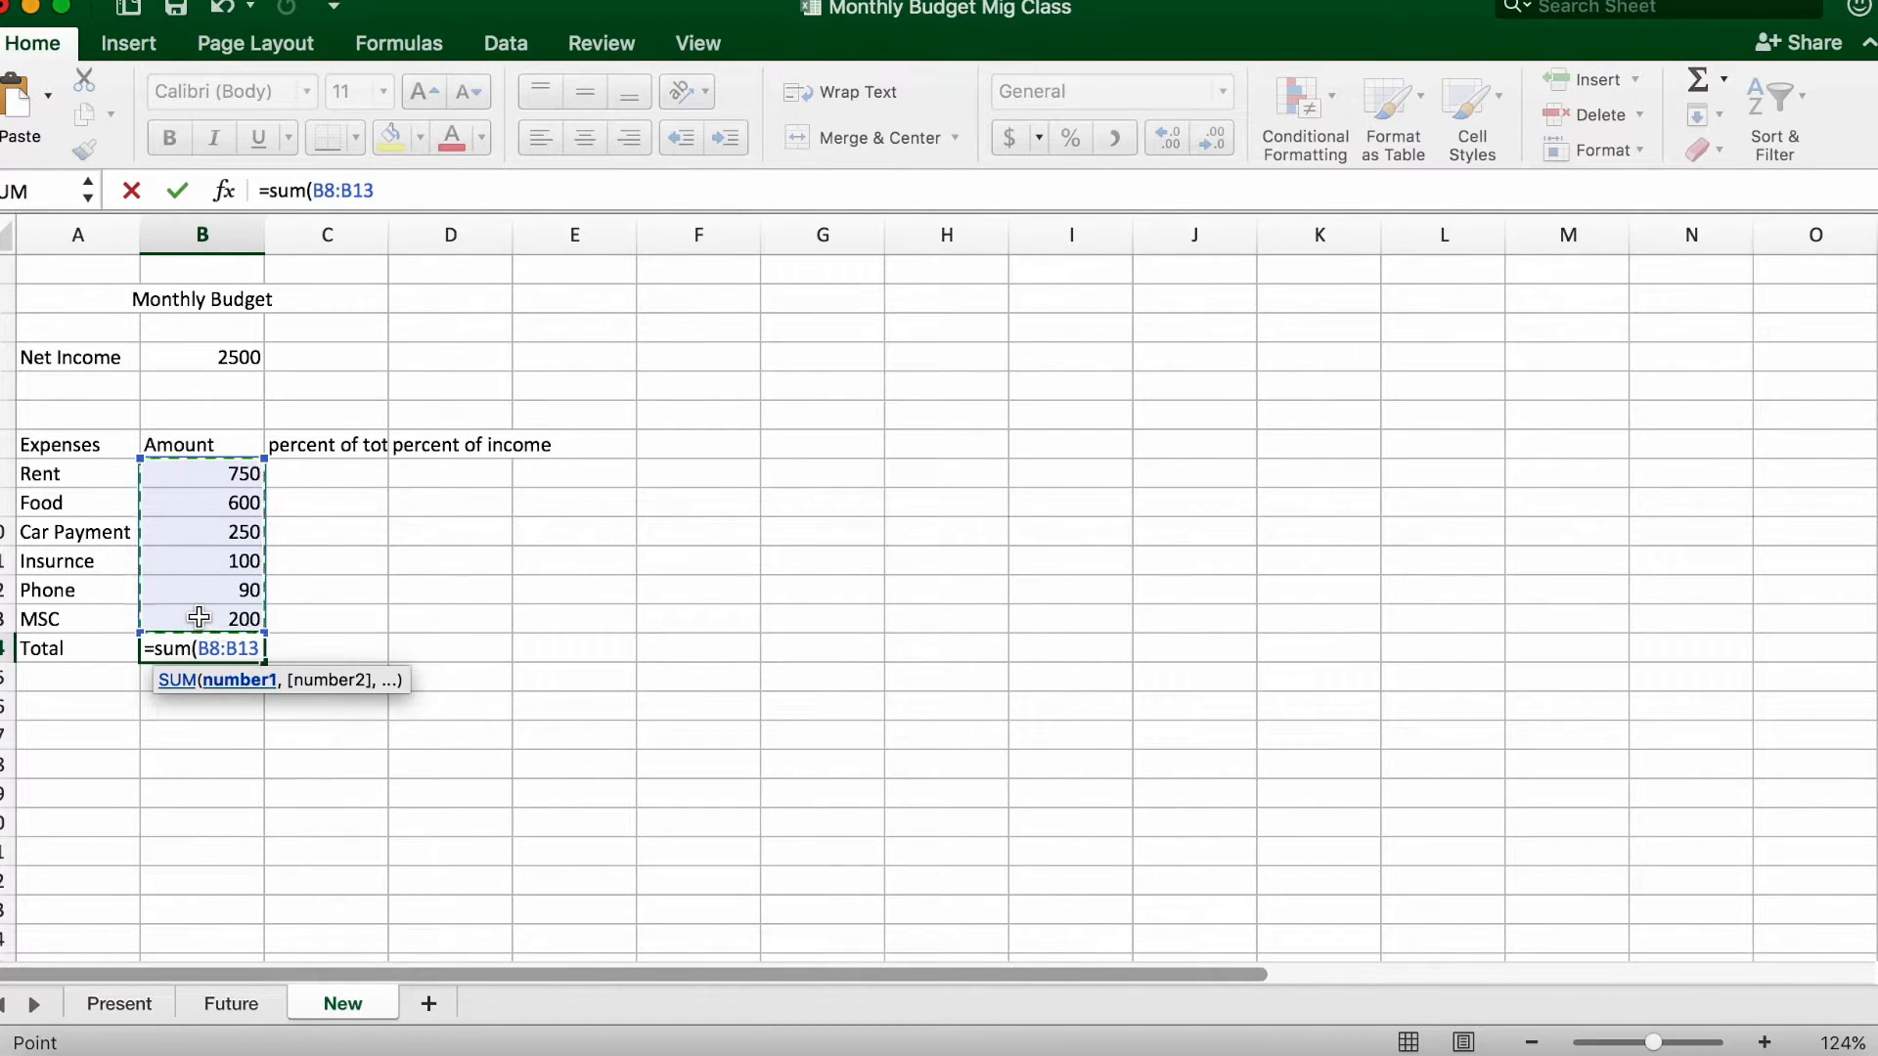
pyautogui.press('Return')
pyautogui.click(231, 654)
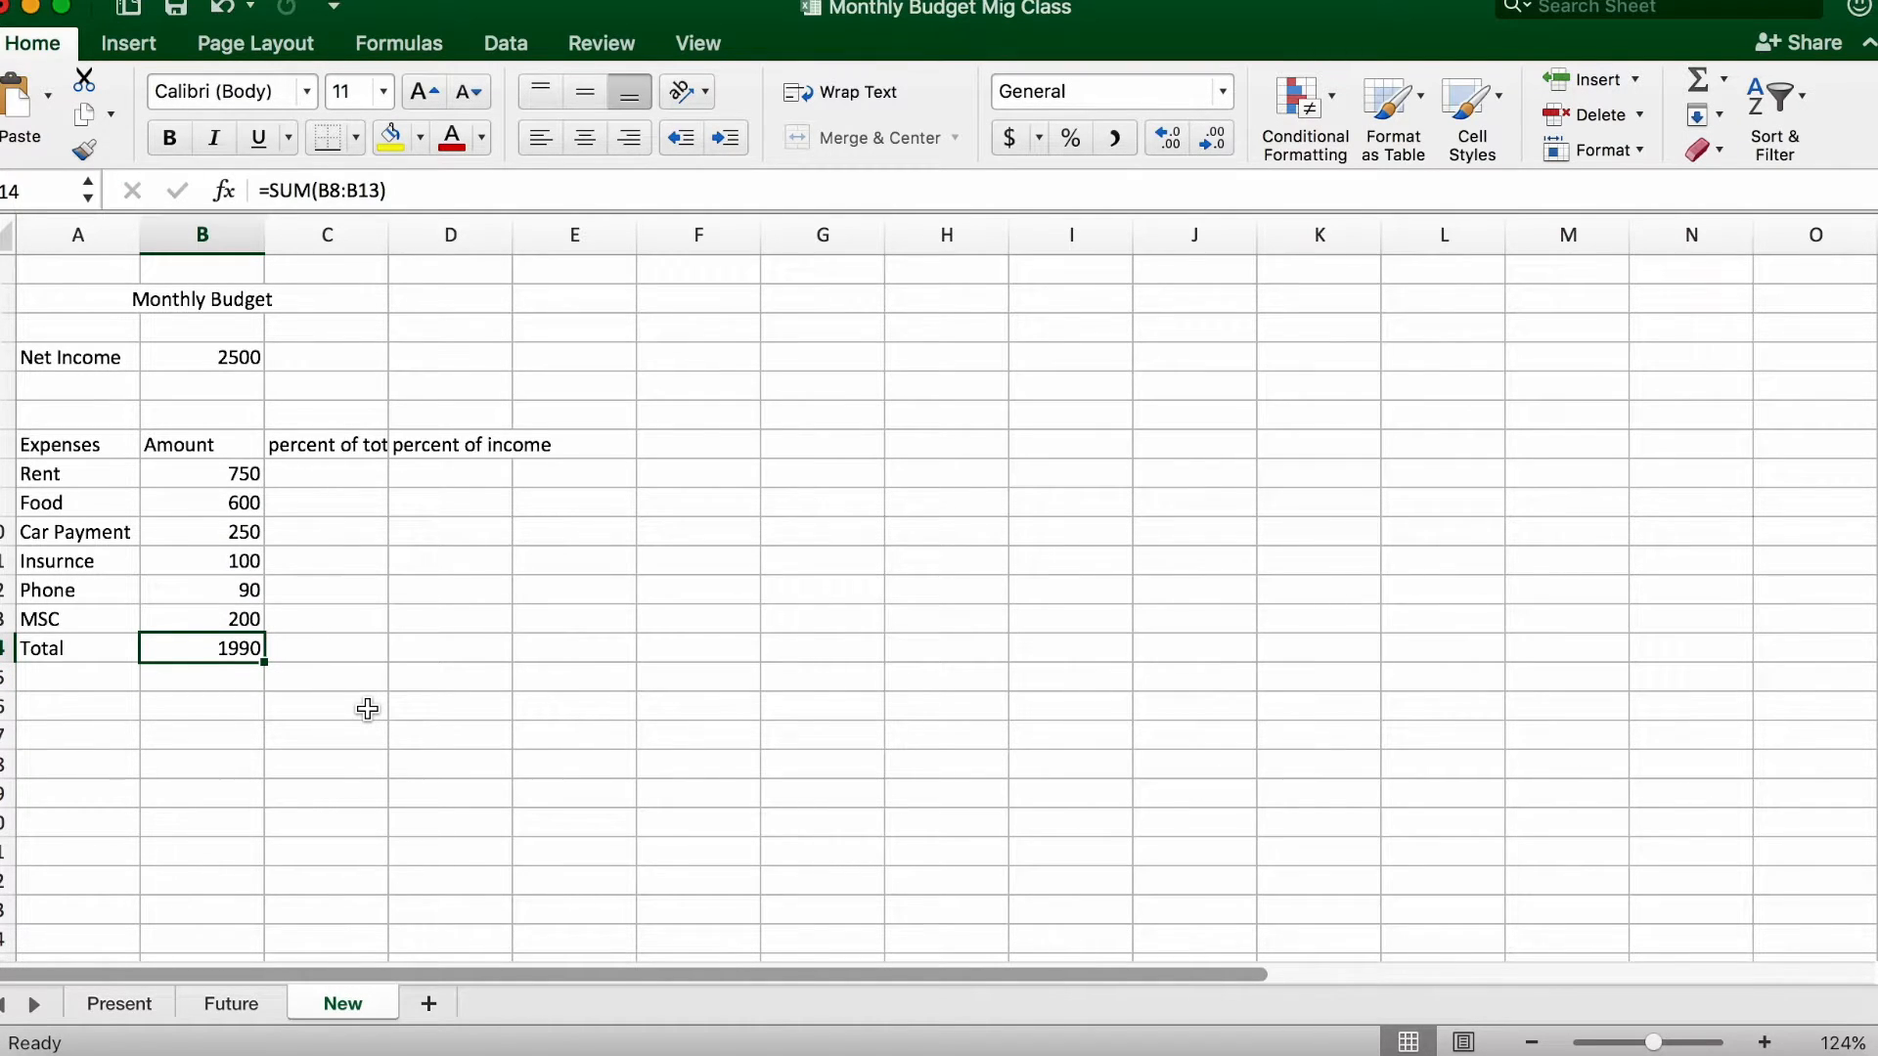
pyautogui.click(358, 190)
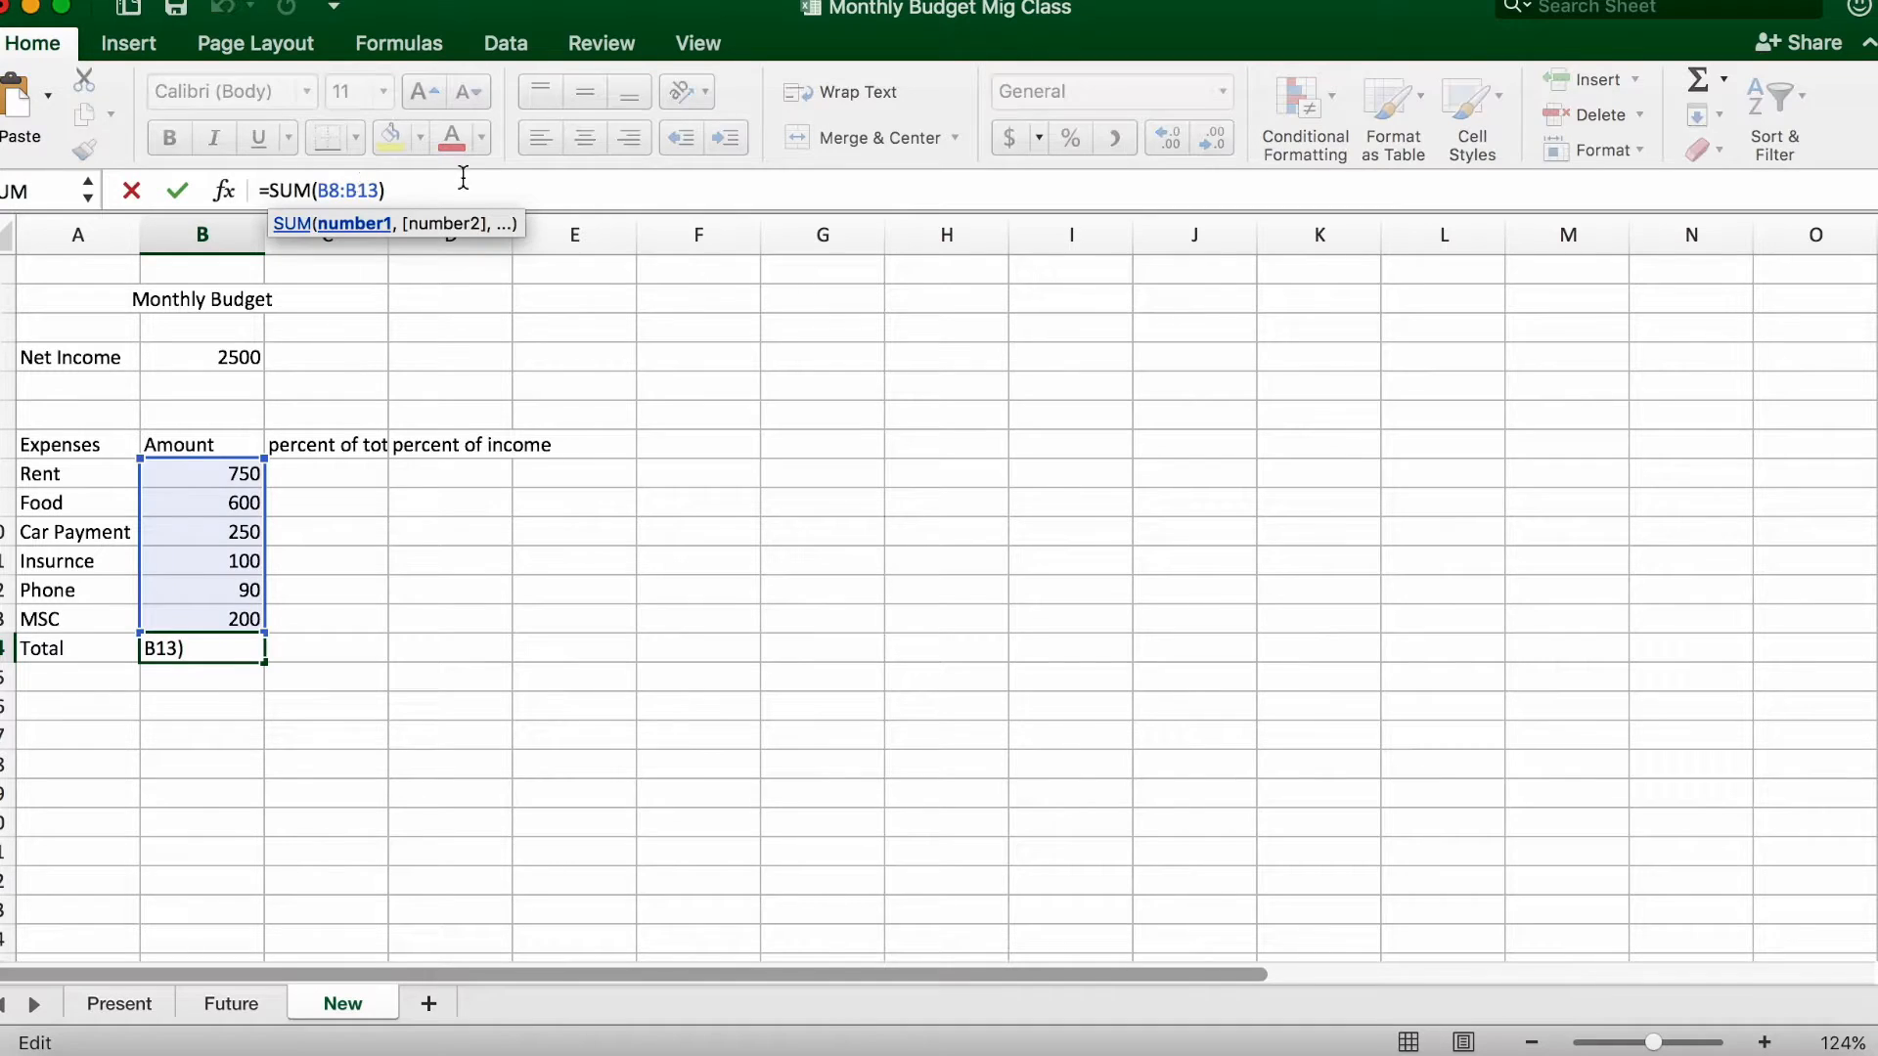
pyautogui.click(237, 719)
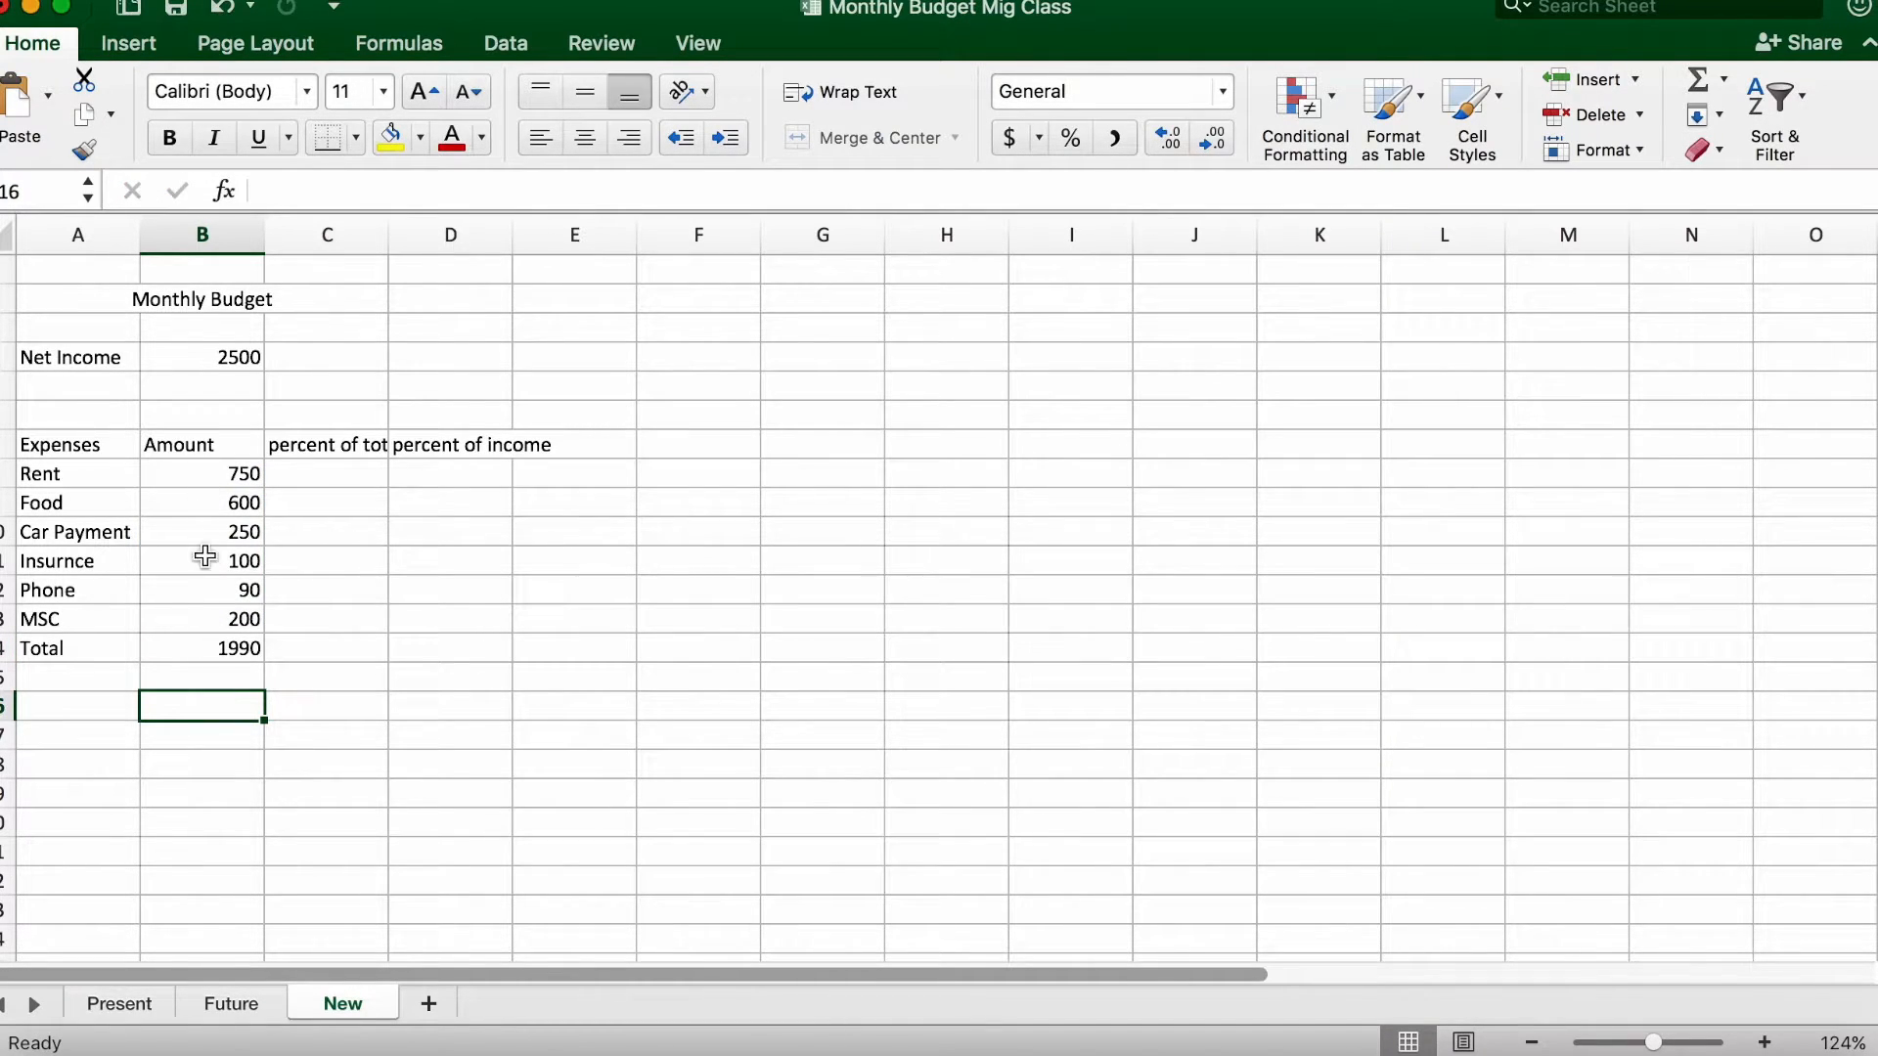
# Apply a top border to the Total row cells A14:B14.
pyautogui.click(92, 655)
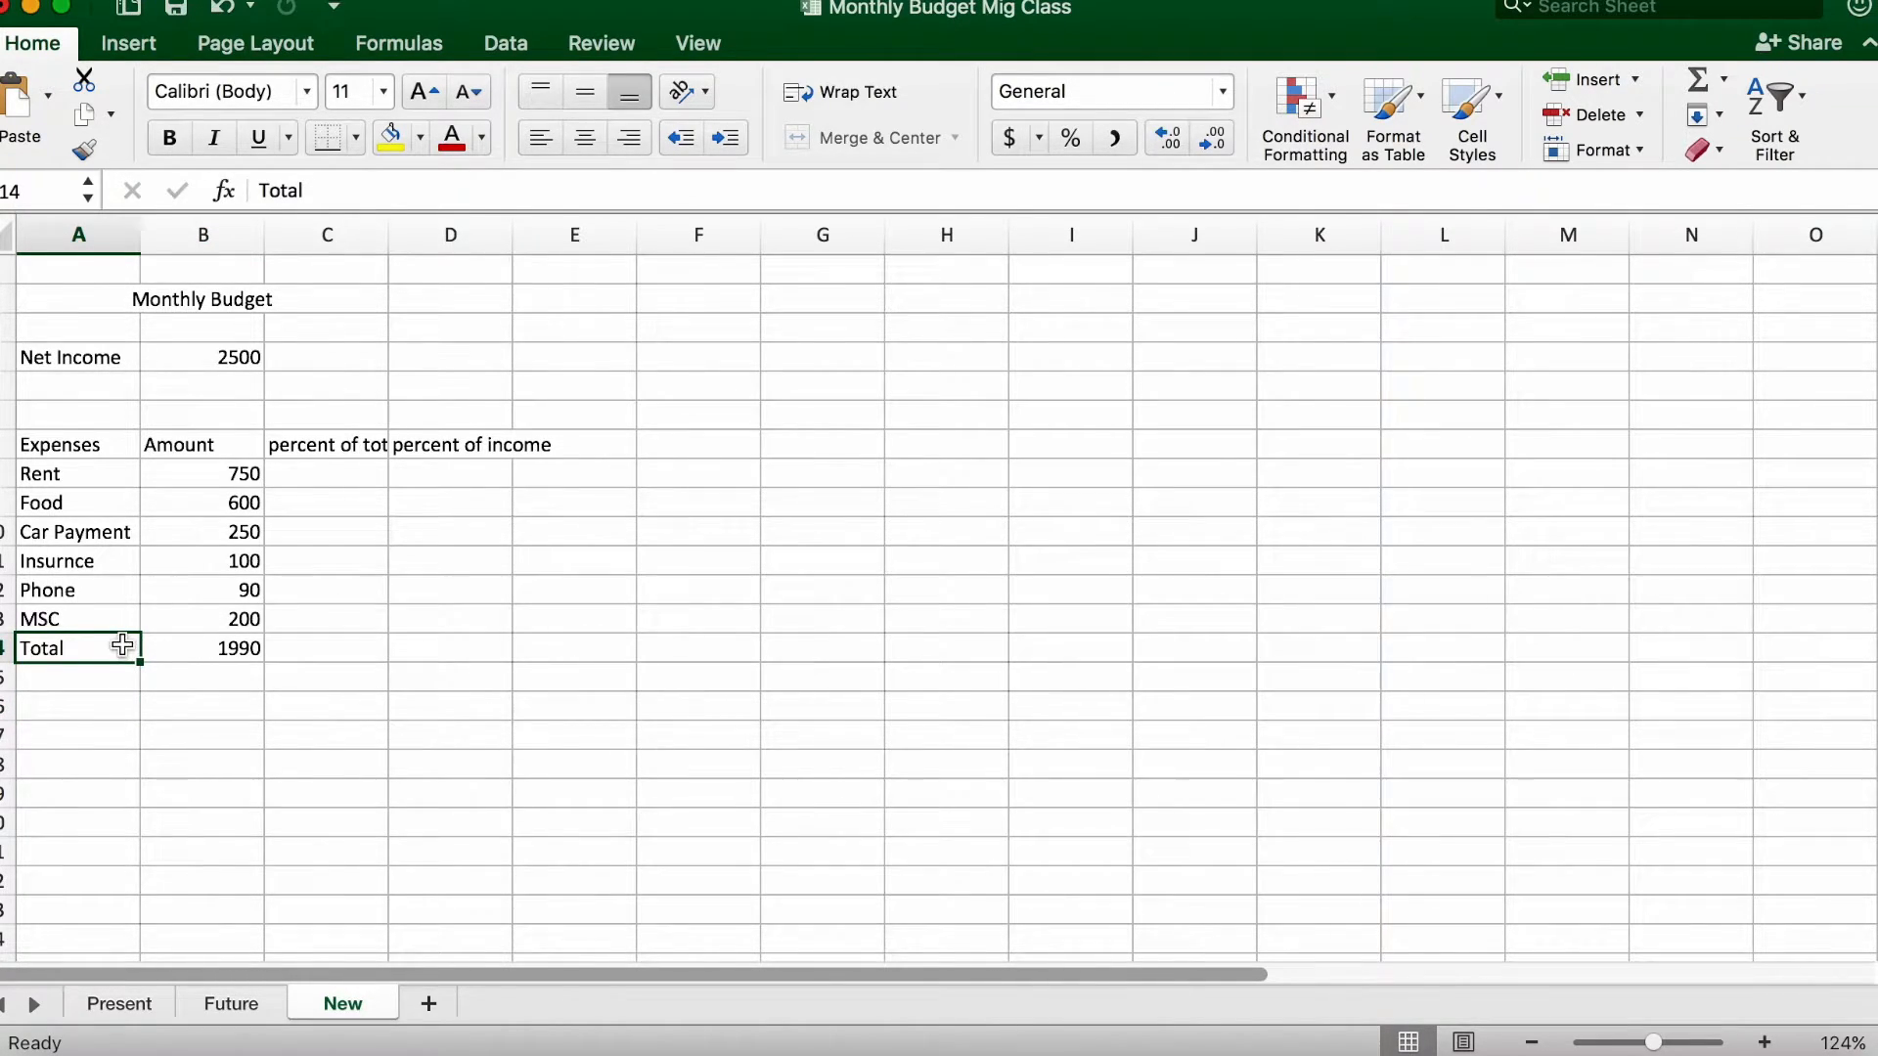
pyautogui.moveTo(123, 646); pyautogui.dragTo(223, 647)
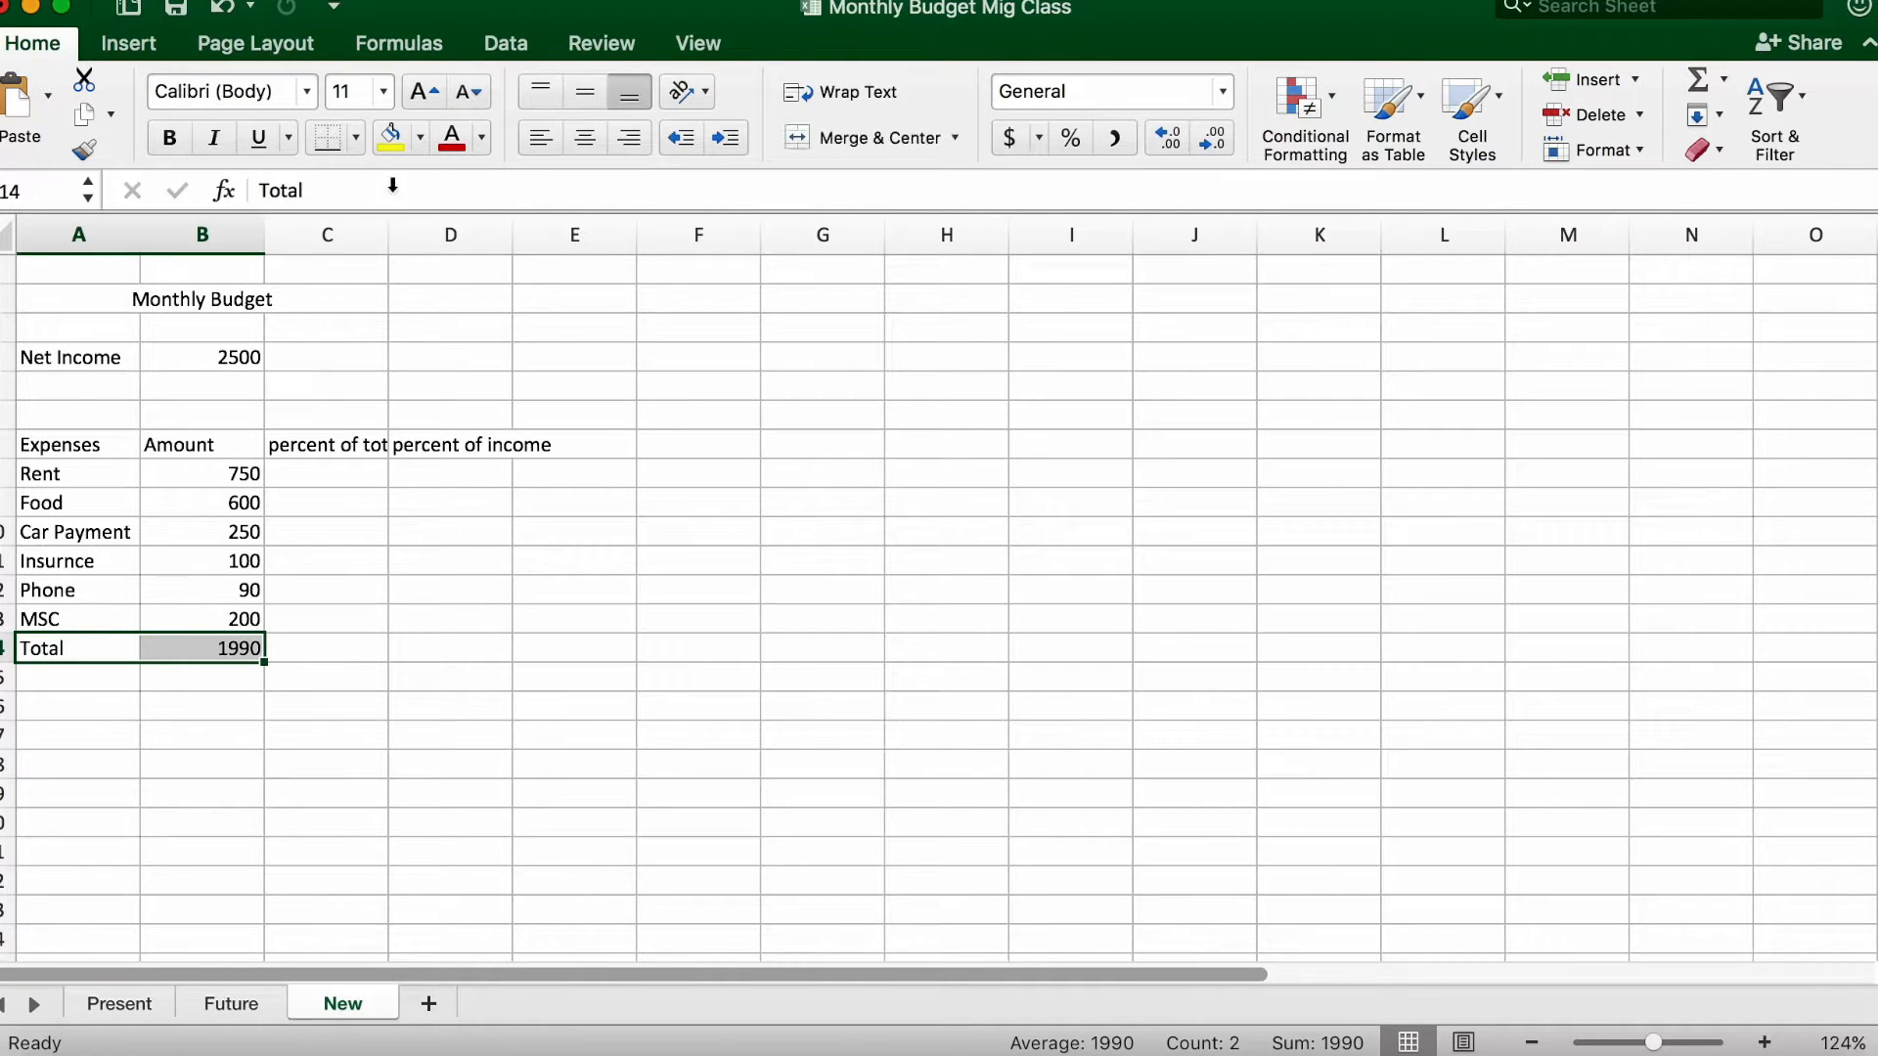
pyautogui.click(358, 143)
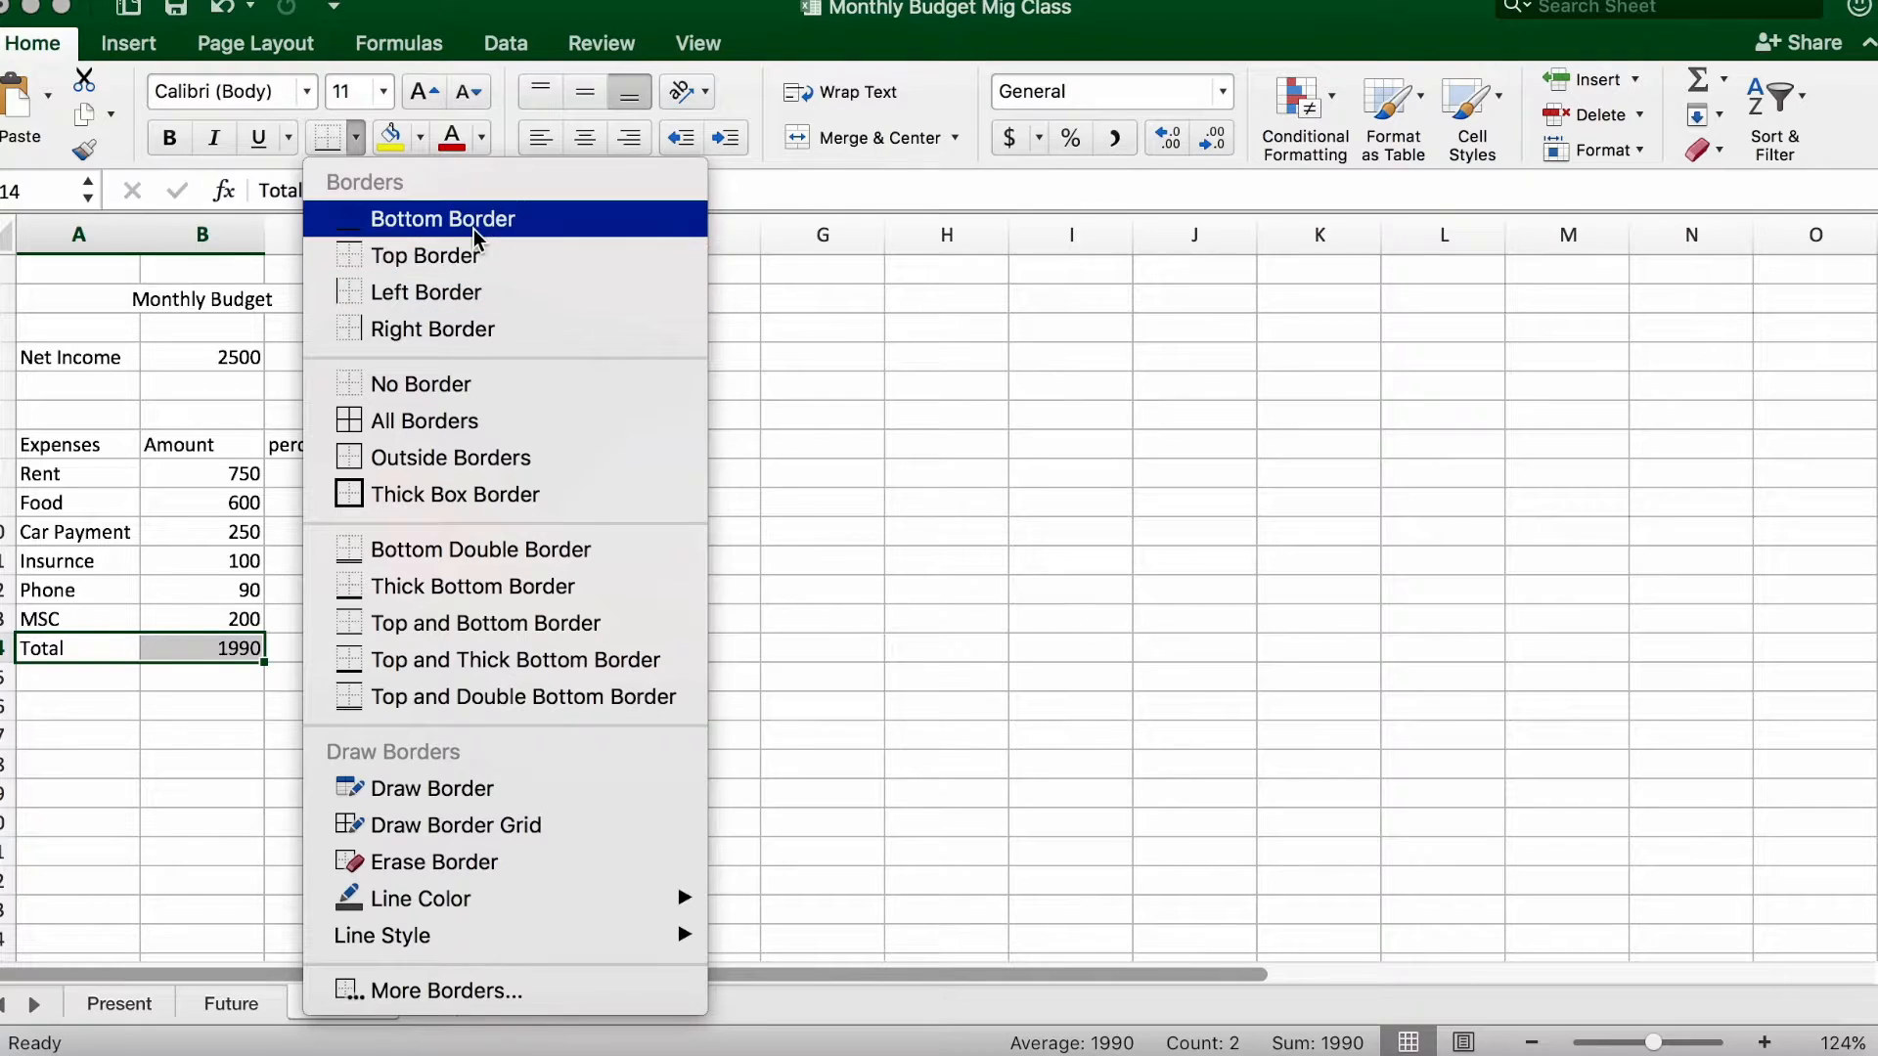
pyautogui.click(457, 256)
pyautogui.click(273, 734)
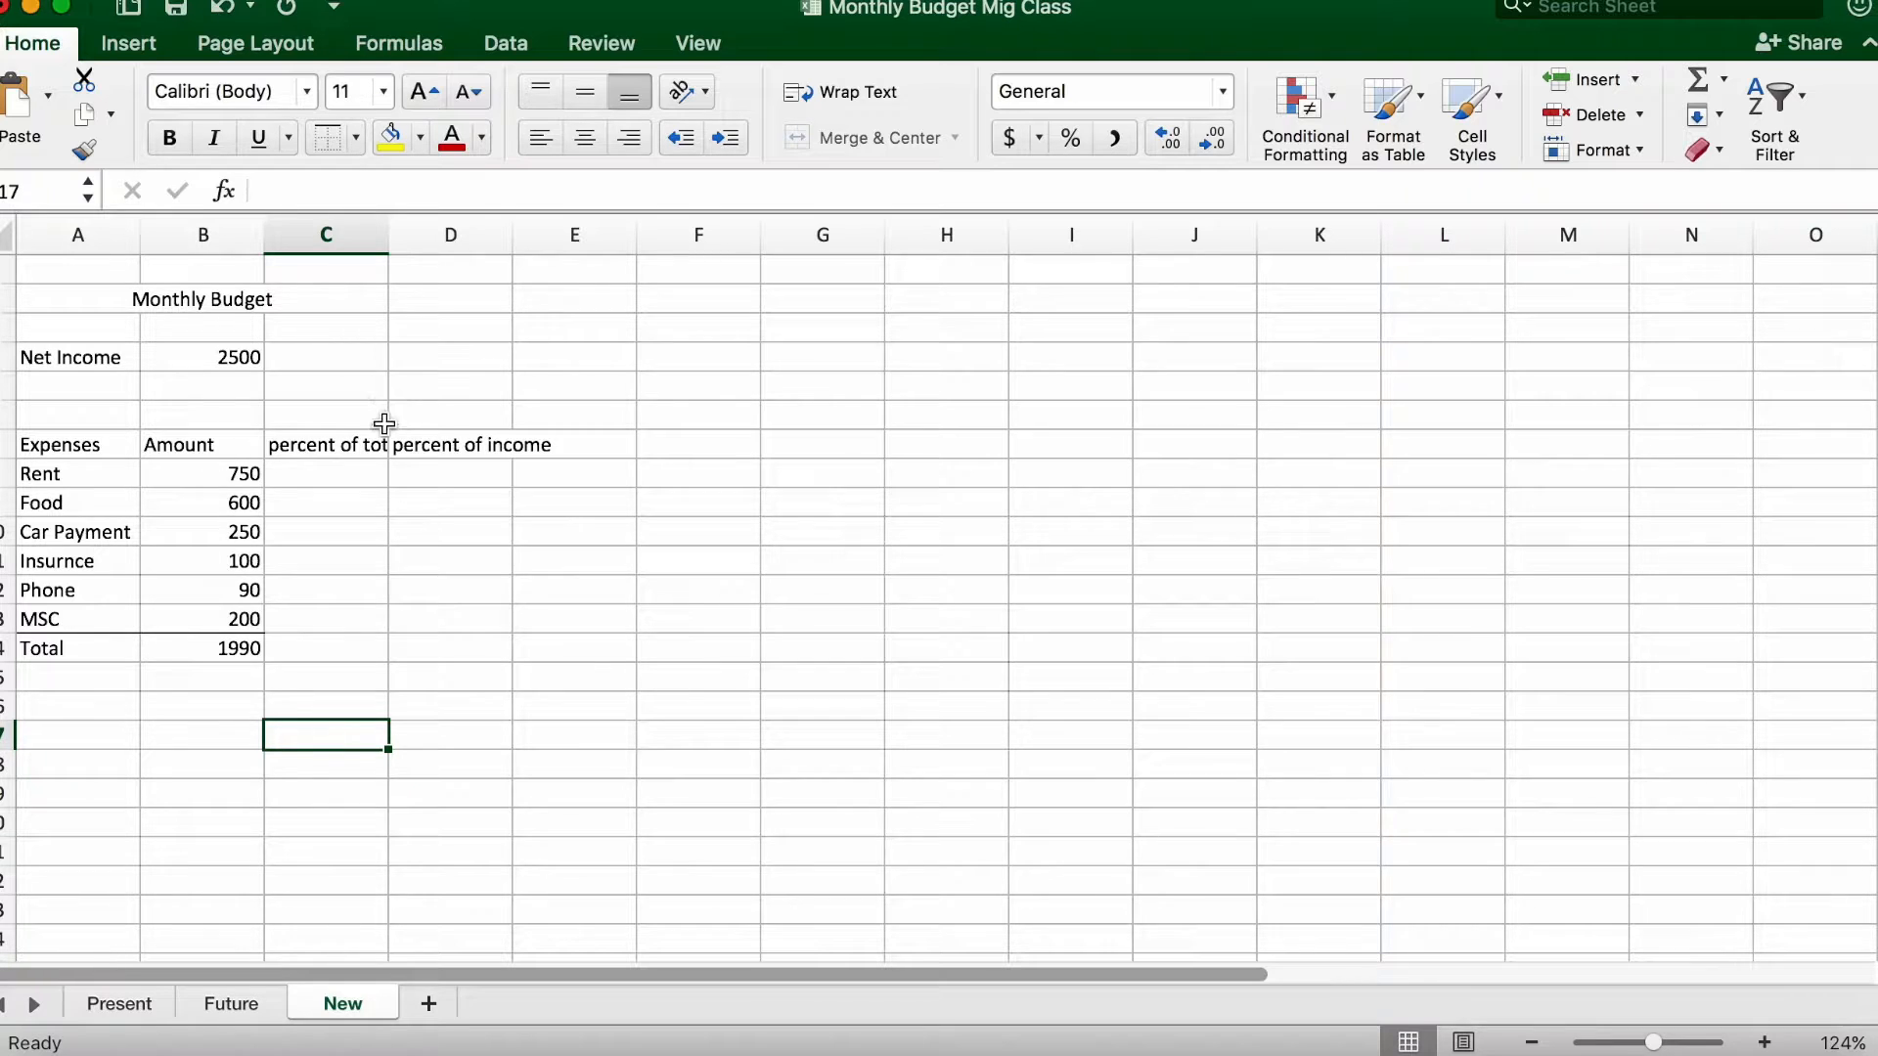
# Widen columns C and D so the "percent of total" and "percent of income" headings fit.
pyautogui.click(355, 449)
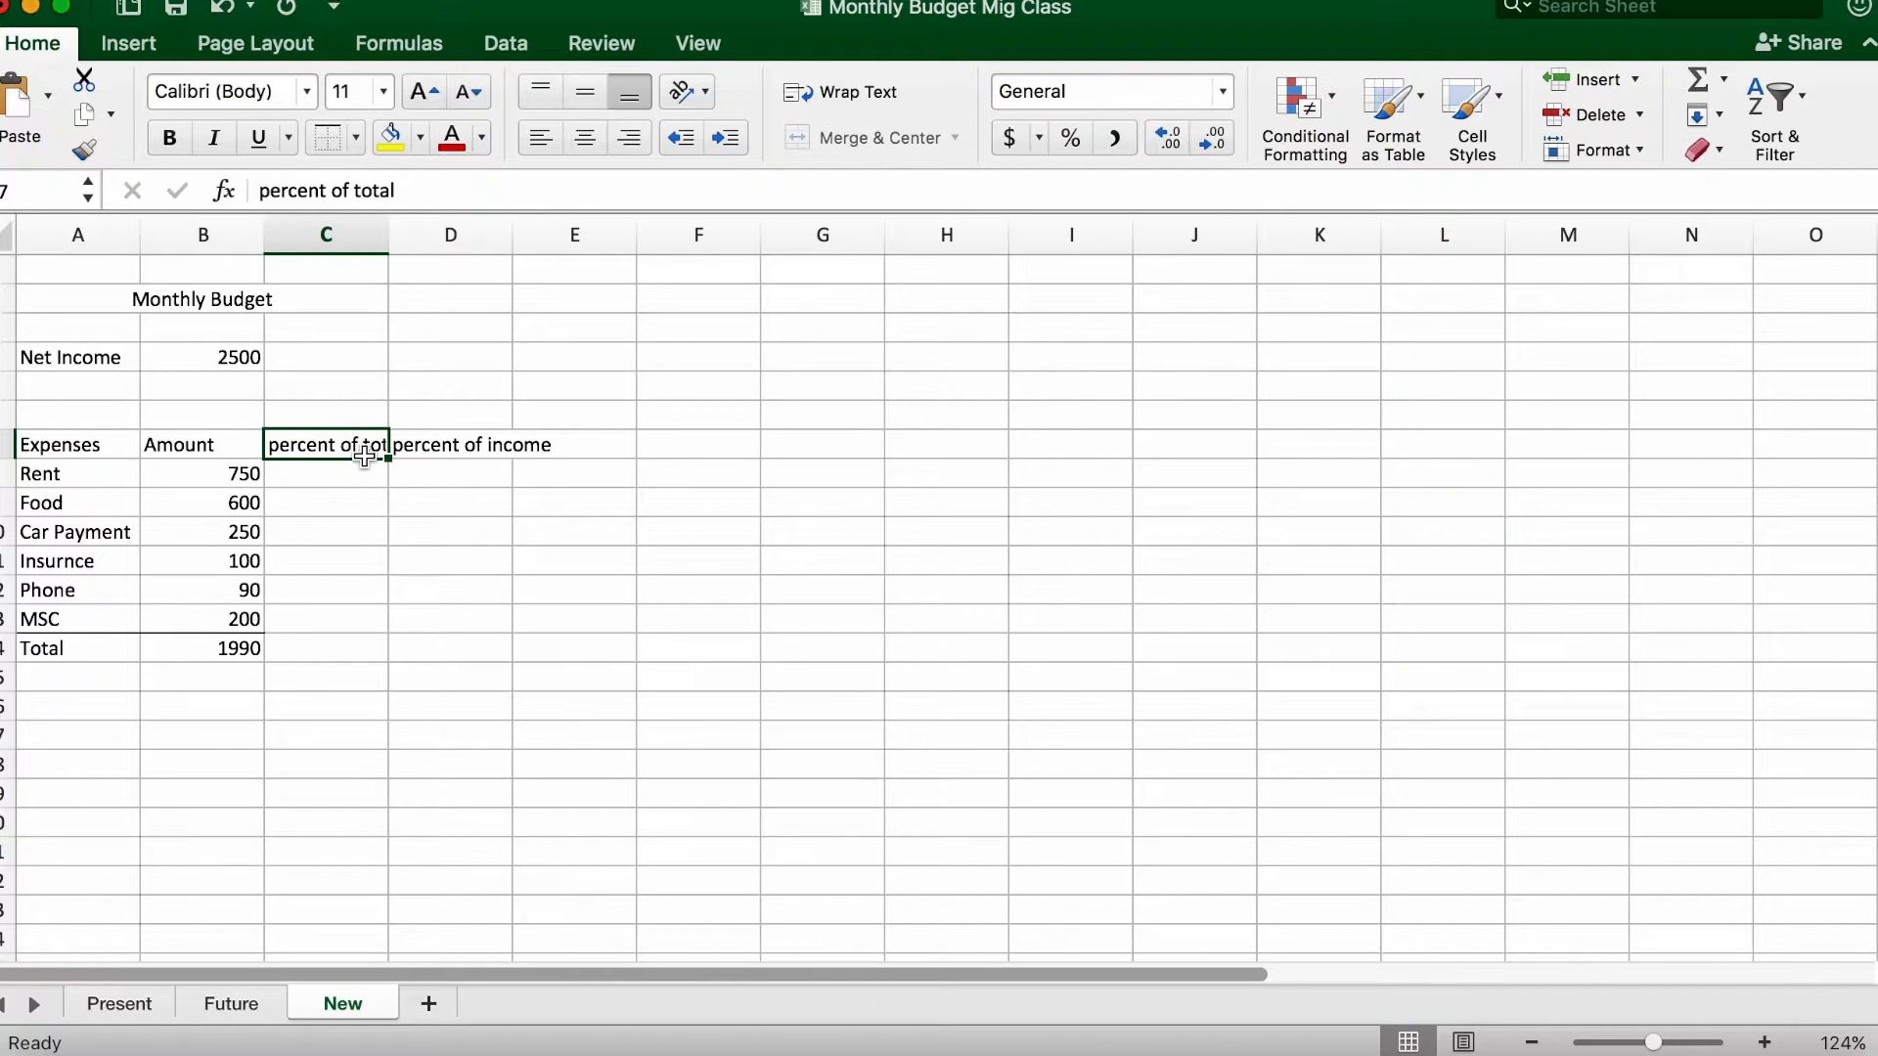
pyautogui.moveTo(389, 234); pyautogui.dragTo(410, 235)
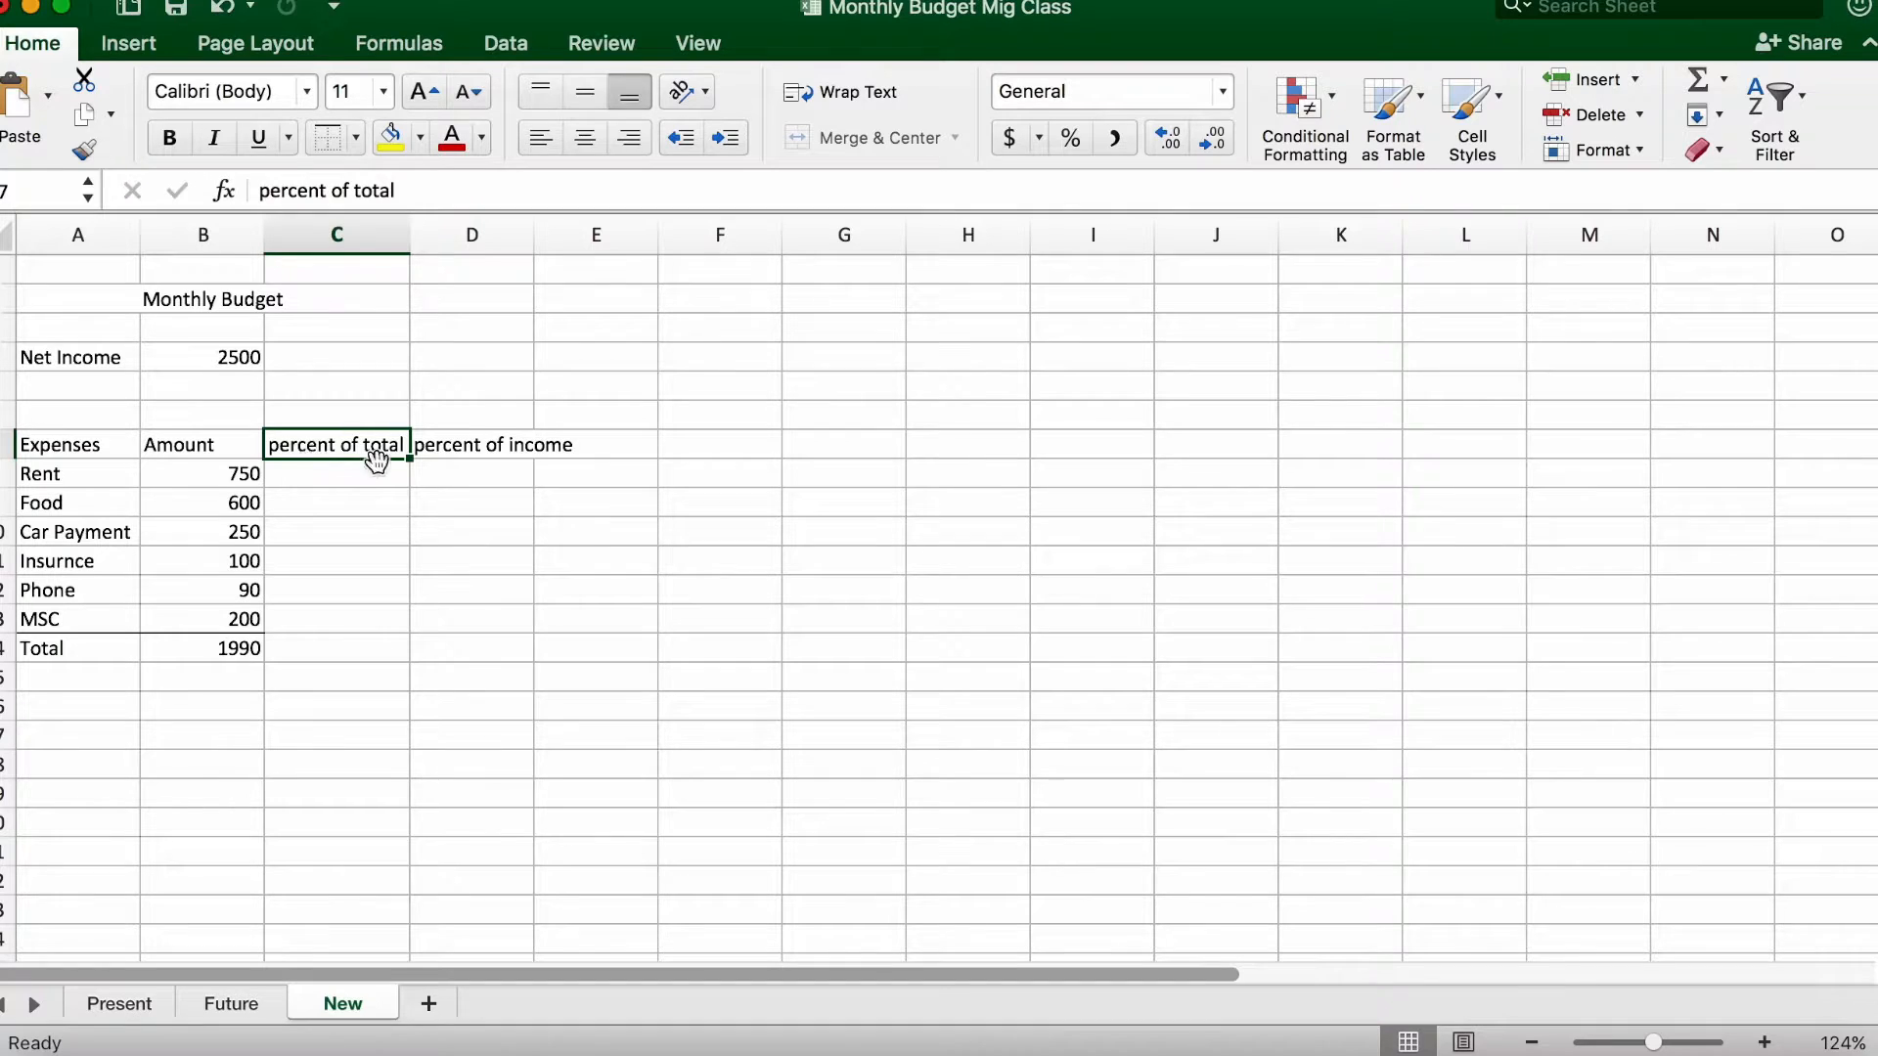
pyautogui.click(486, 450)
pyautogui.moveTo(537, 238); pyautogui.dragTo(582, 238)
# Calculate Rent's percent of total in C8 with the formula =B8/B14 and check the formula.
pyautogui.click(378, 500)
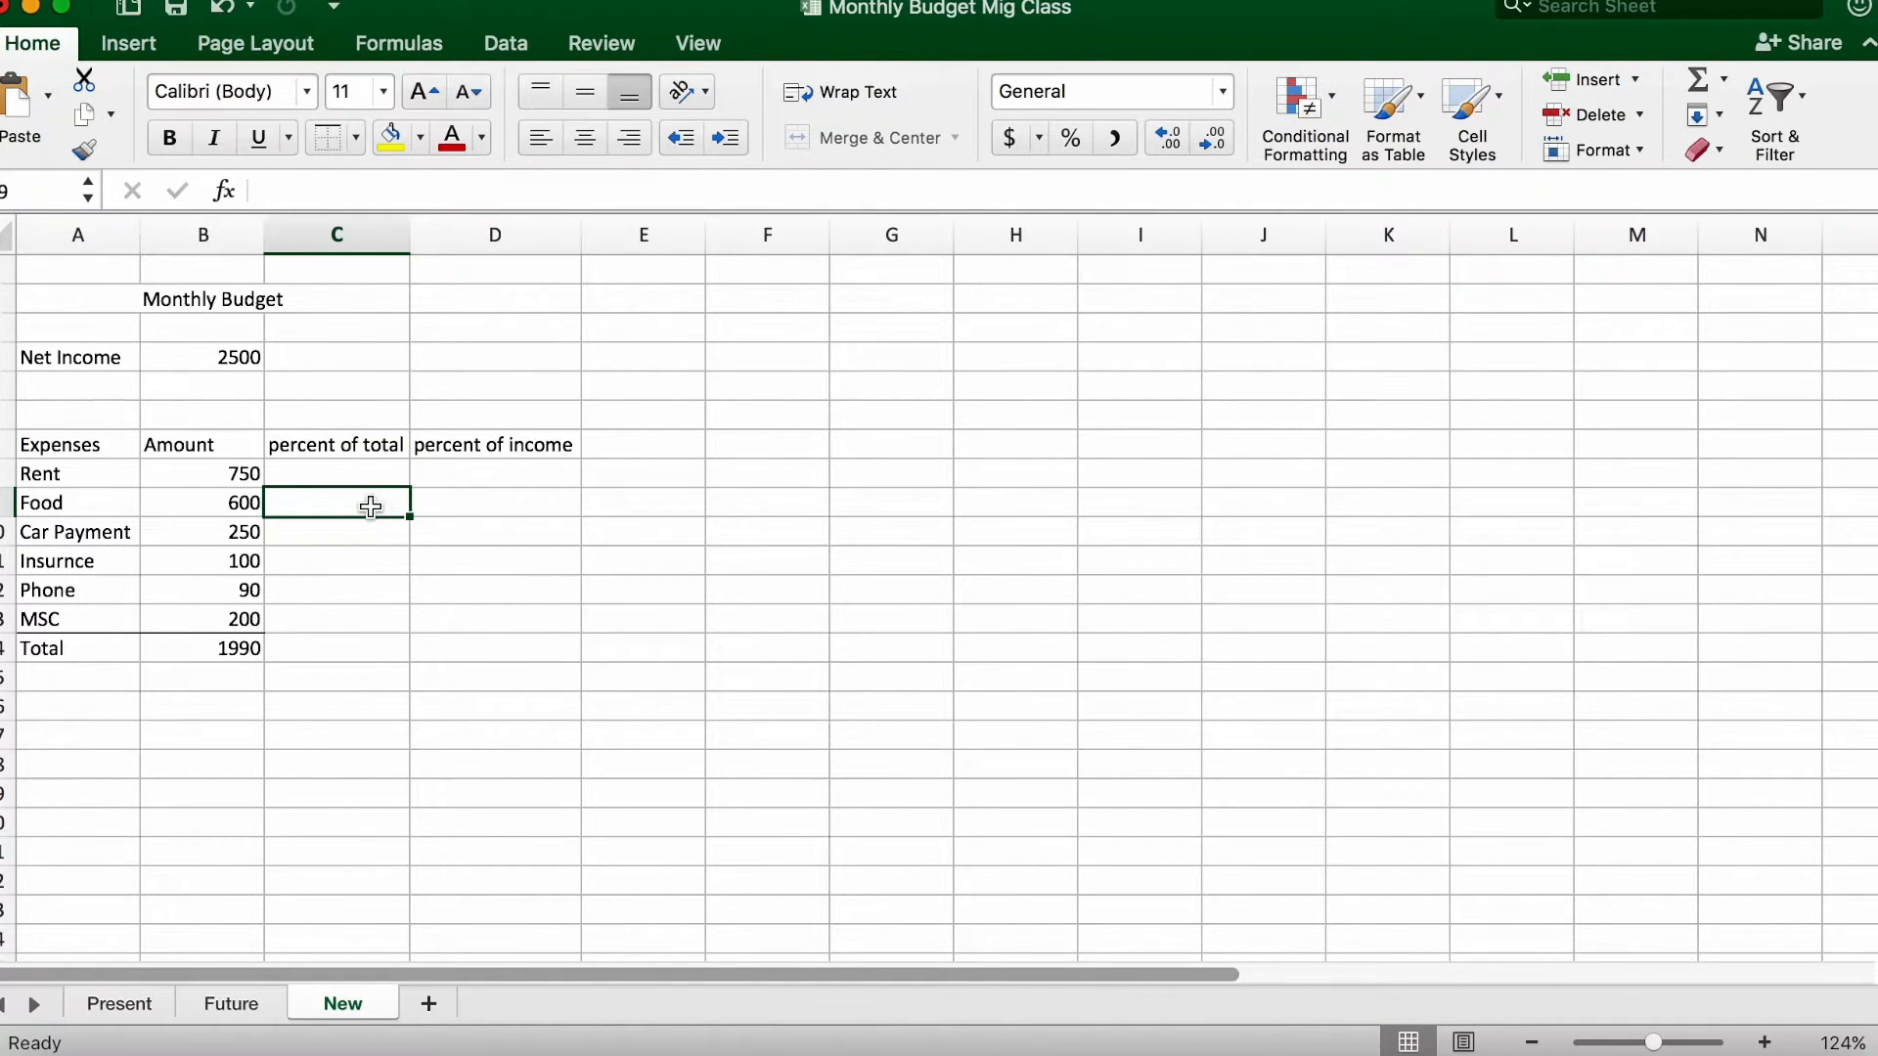
pyautogui.click(374, 471)
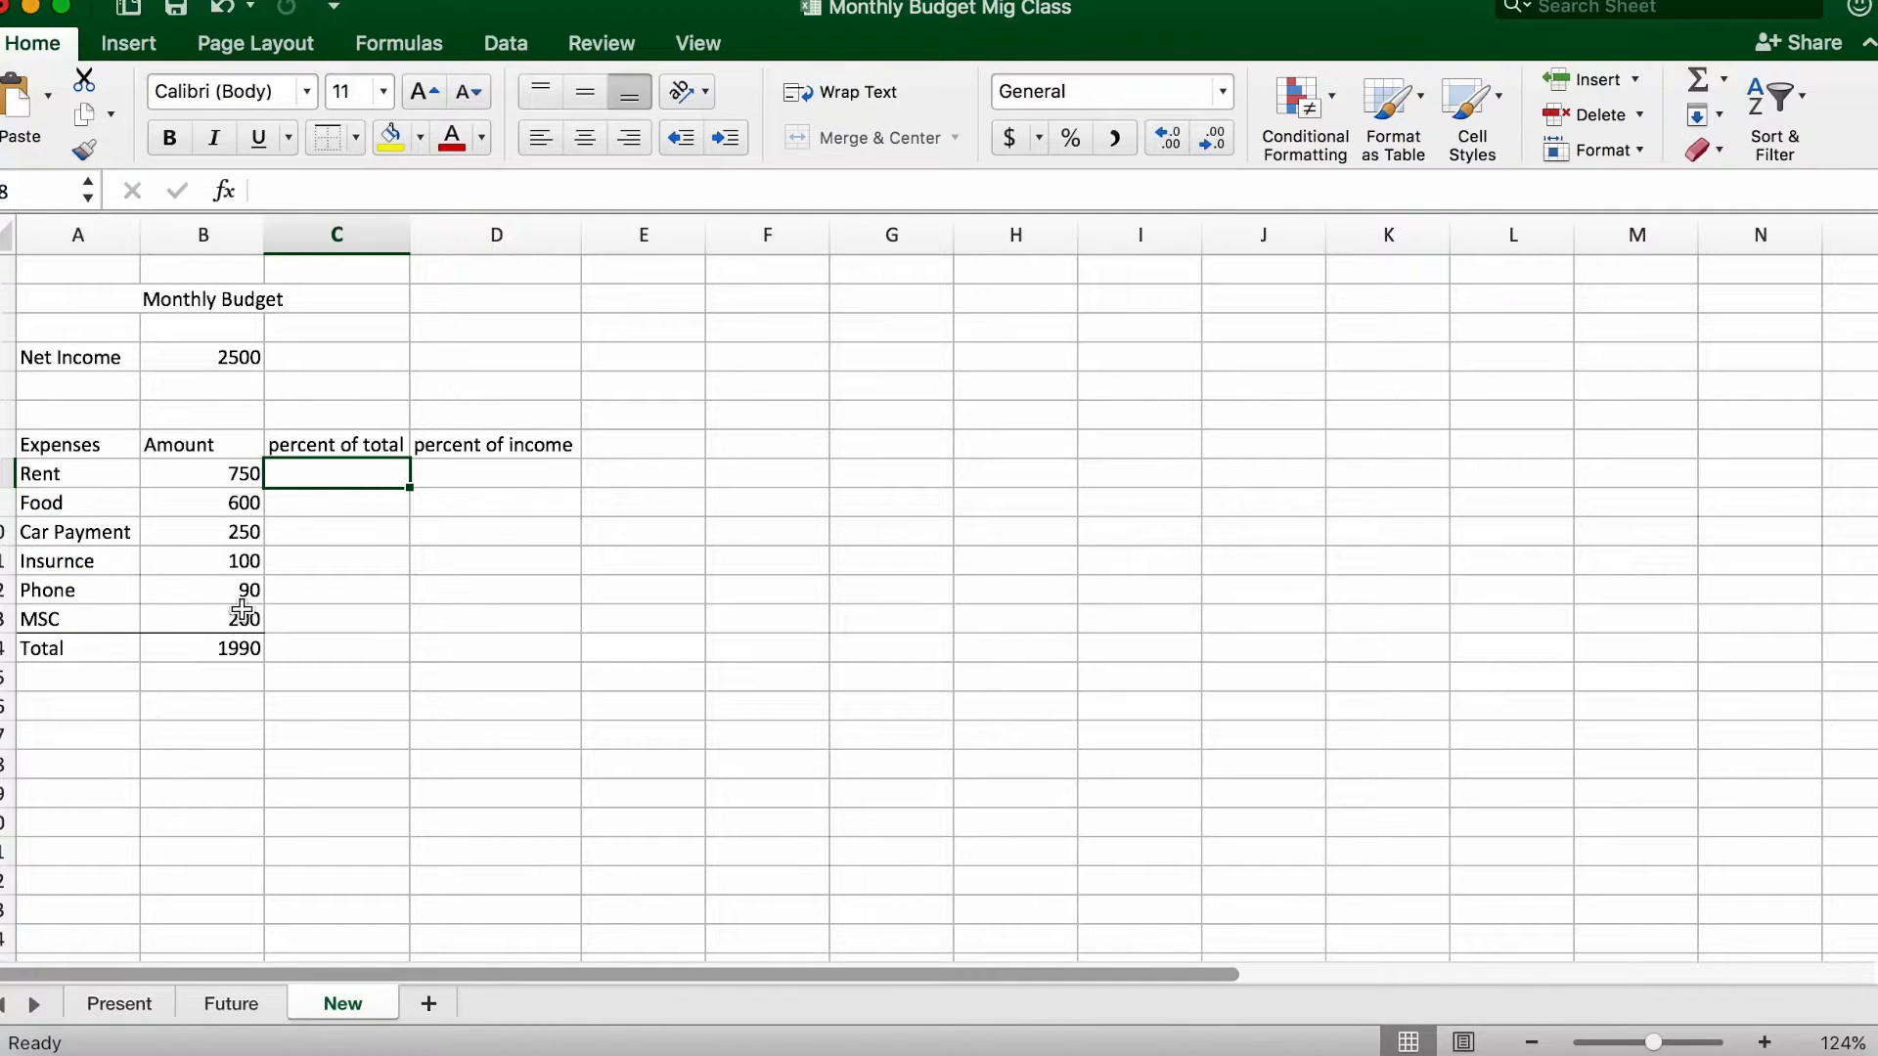
pyautogui.click(247, 468)
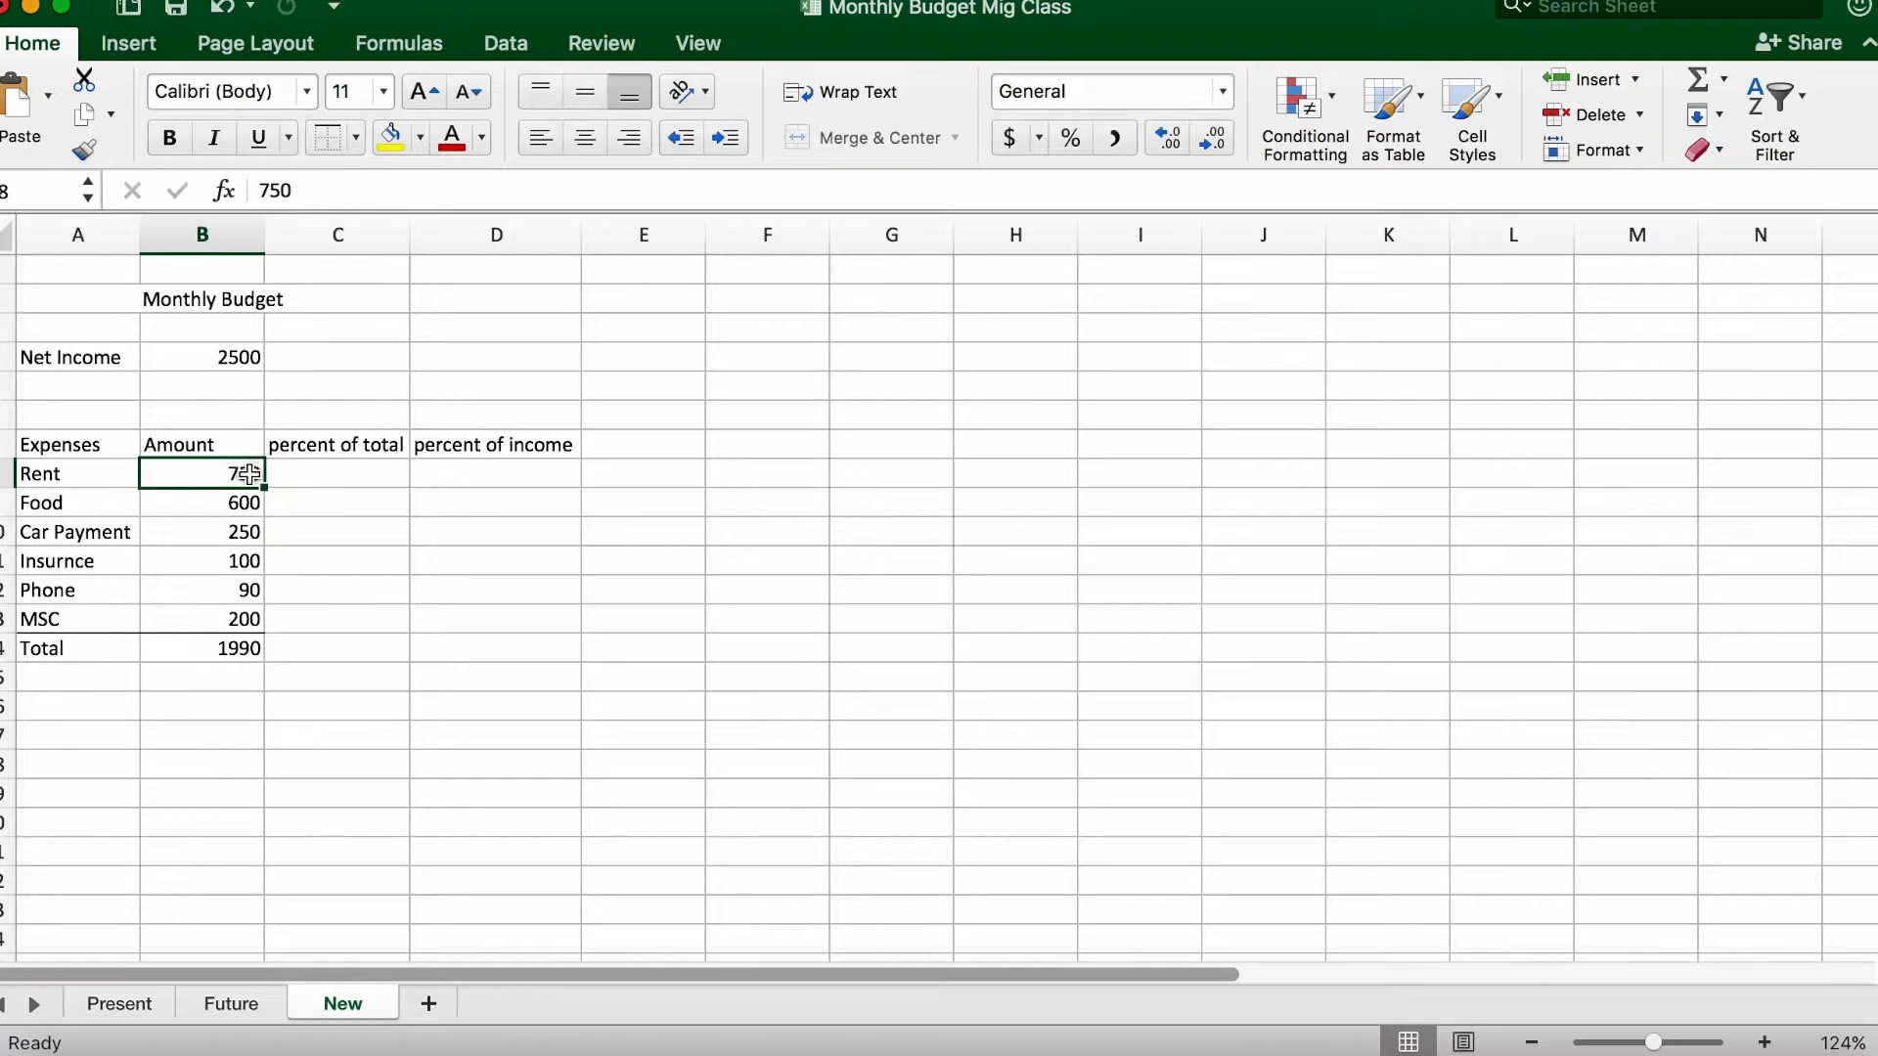
pyautogui.click(337, 480)
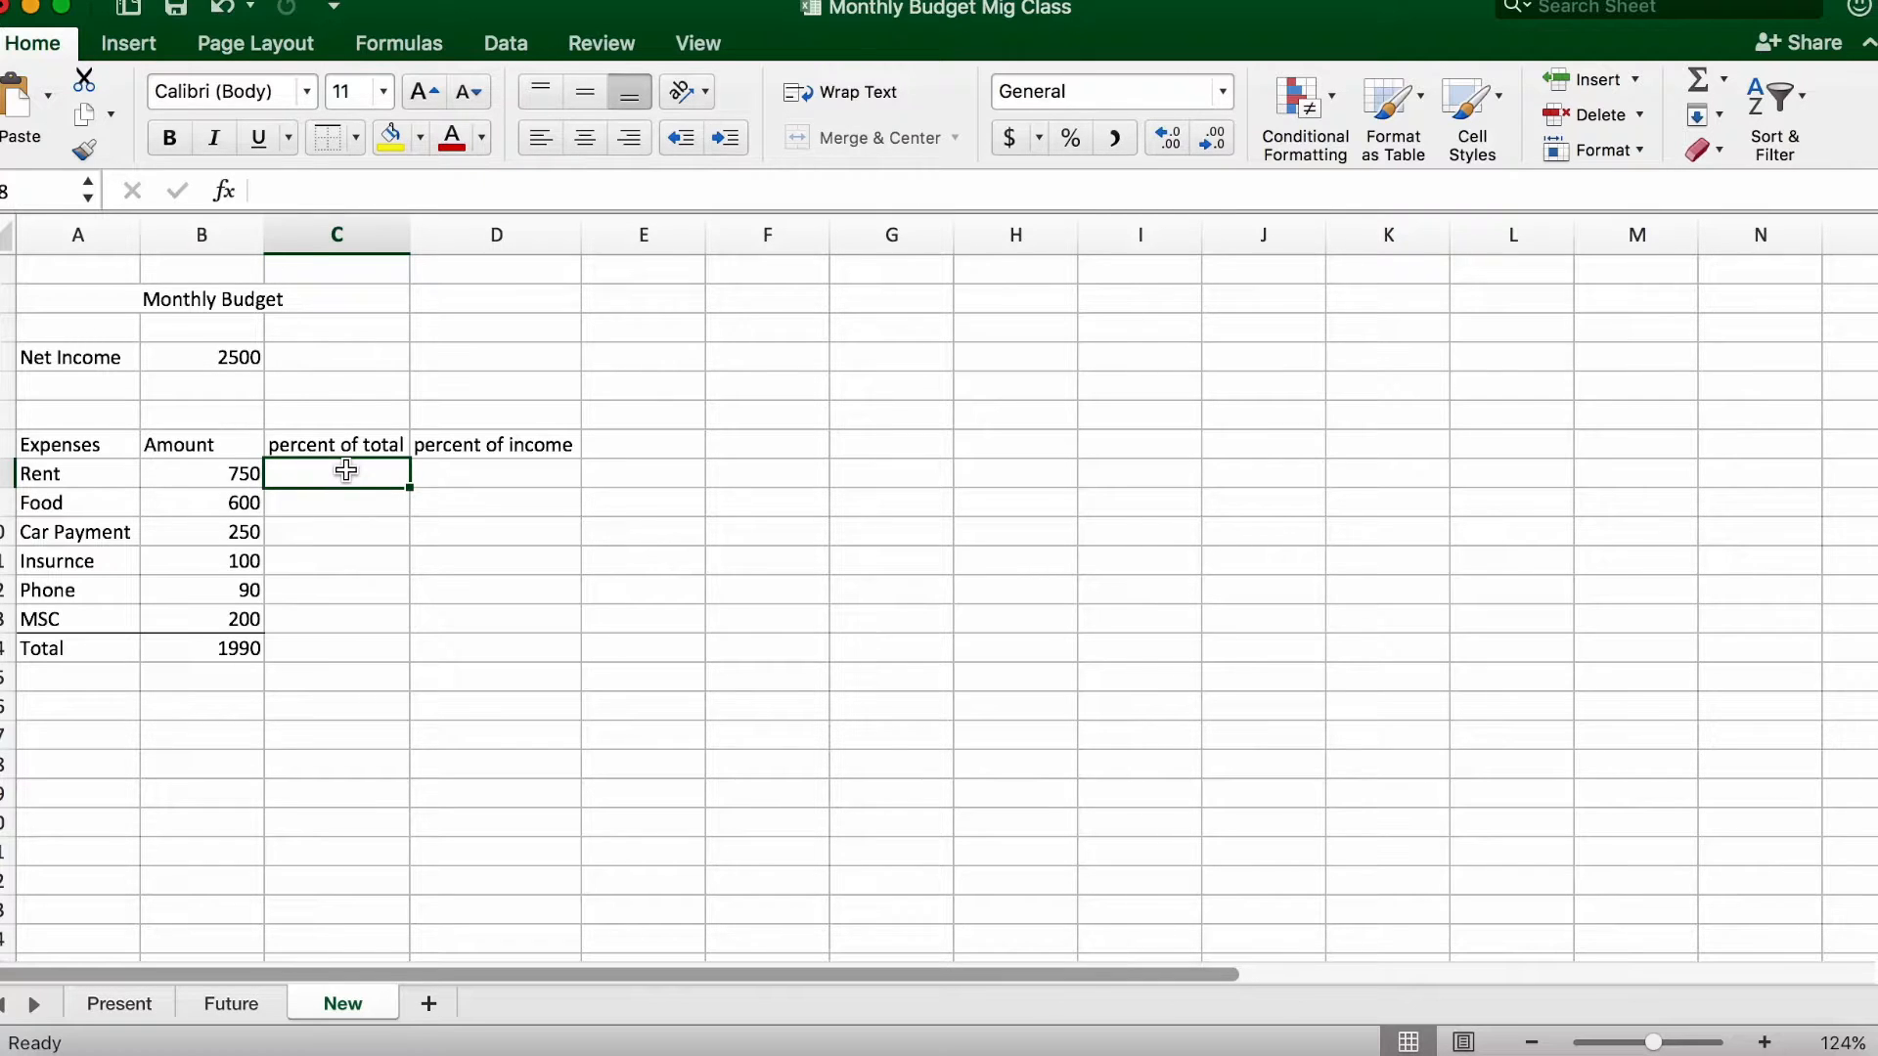
pyautogui.write('=')
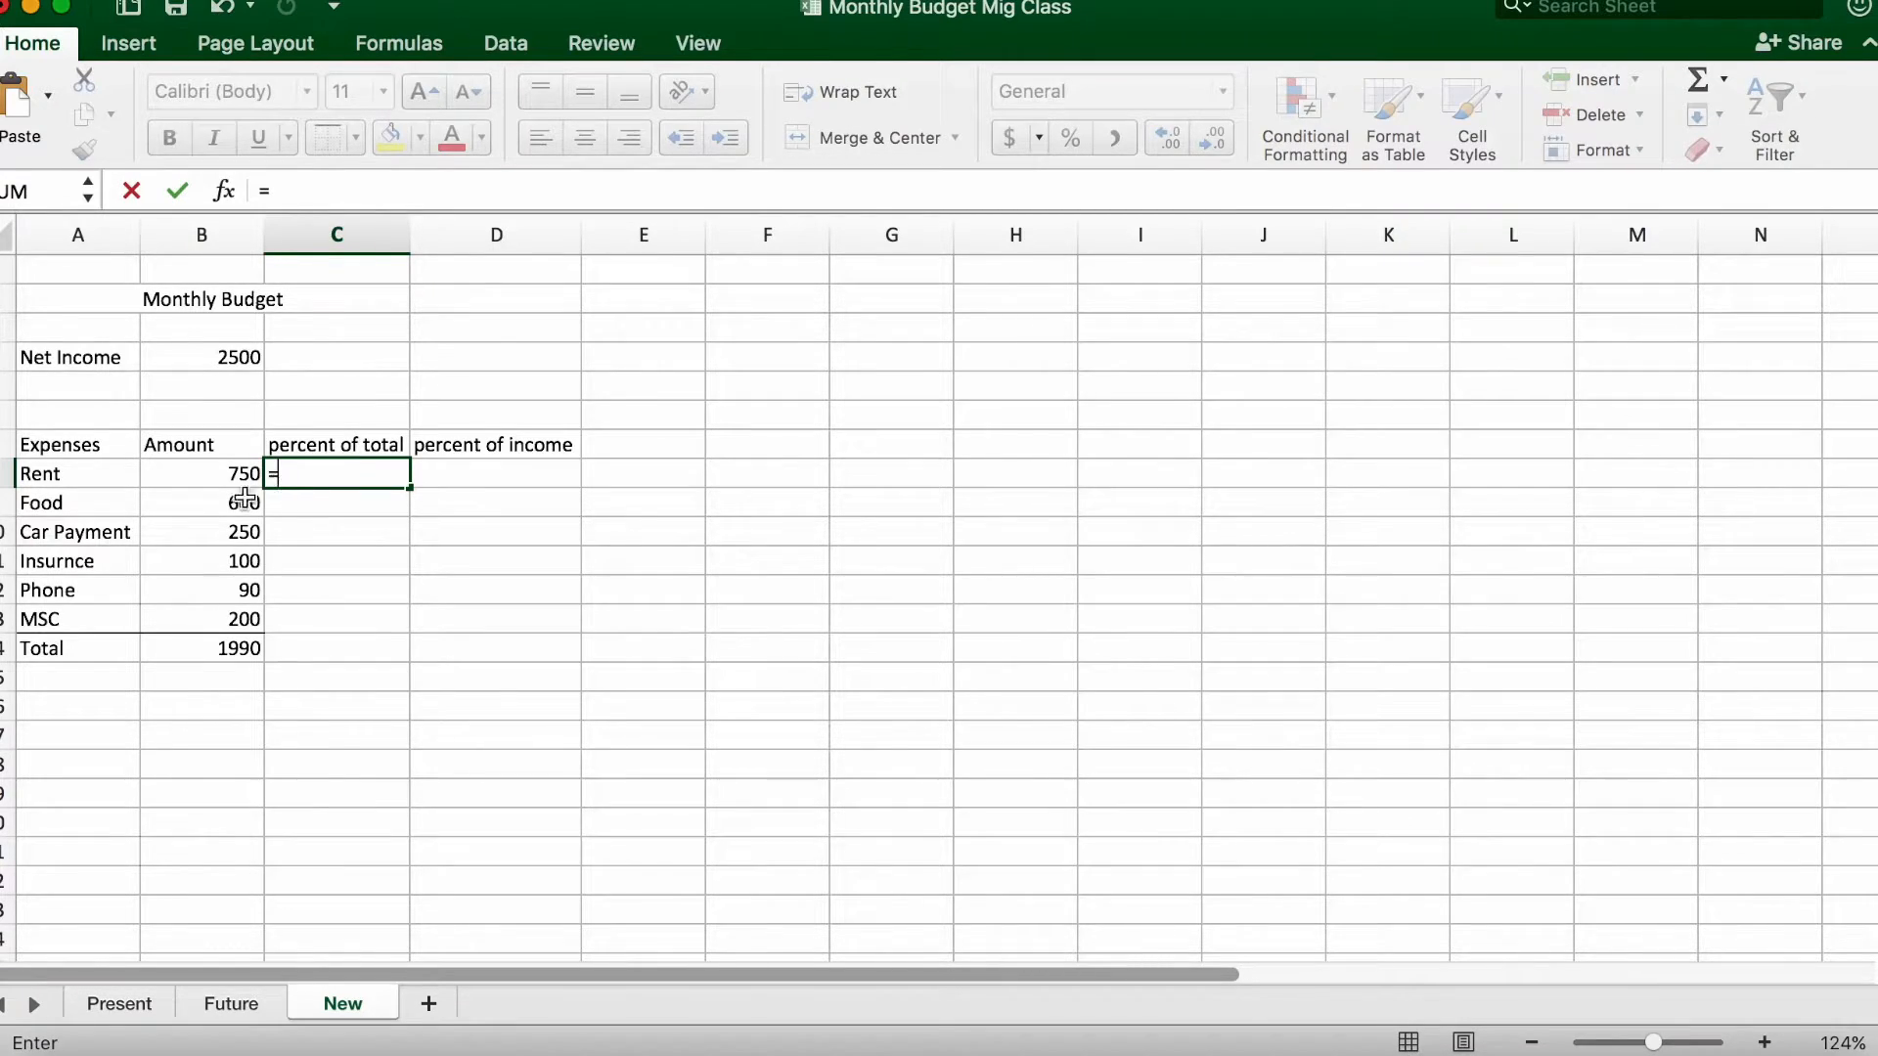
pyautogui.click(220, 478)
pyautogui.write('/')
pyautogui.click(223, 651)
pyautogui.press('Return')
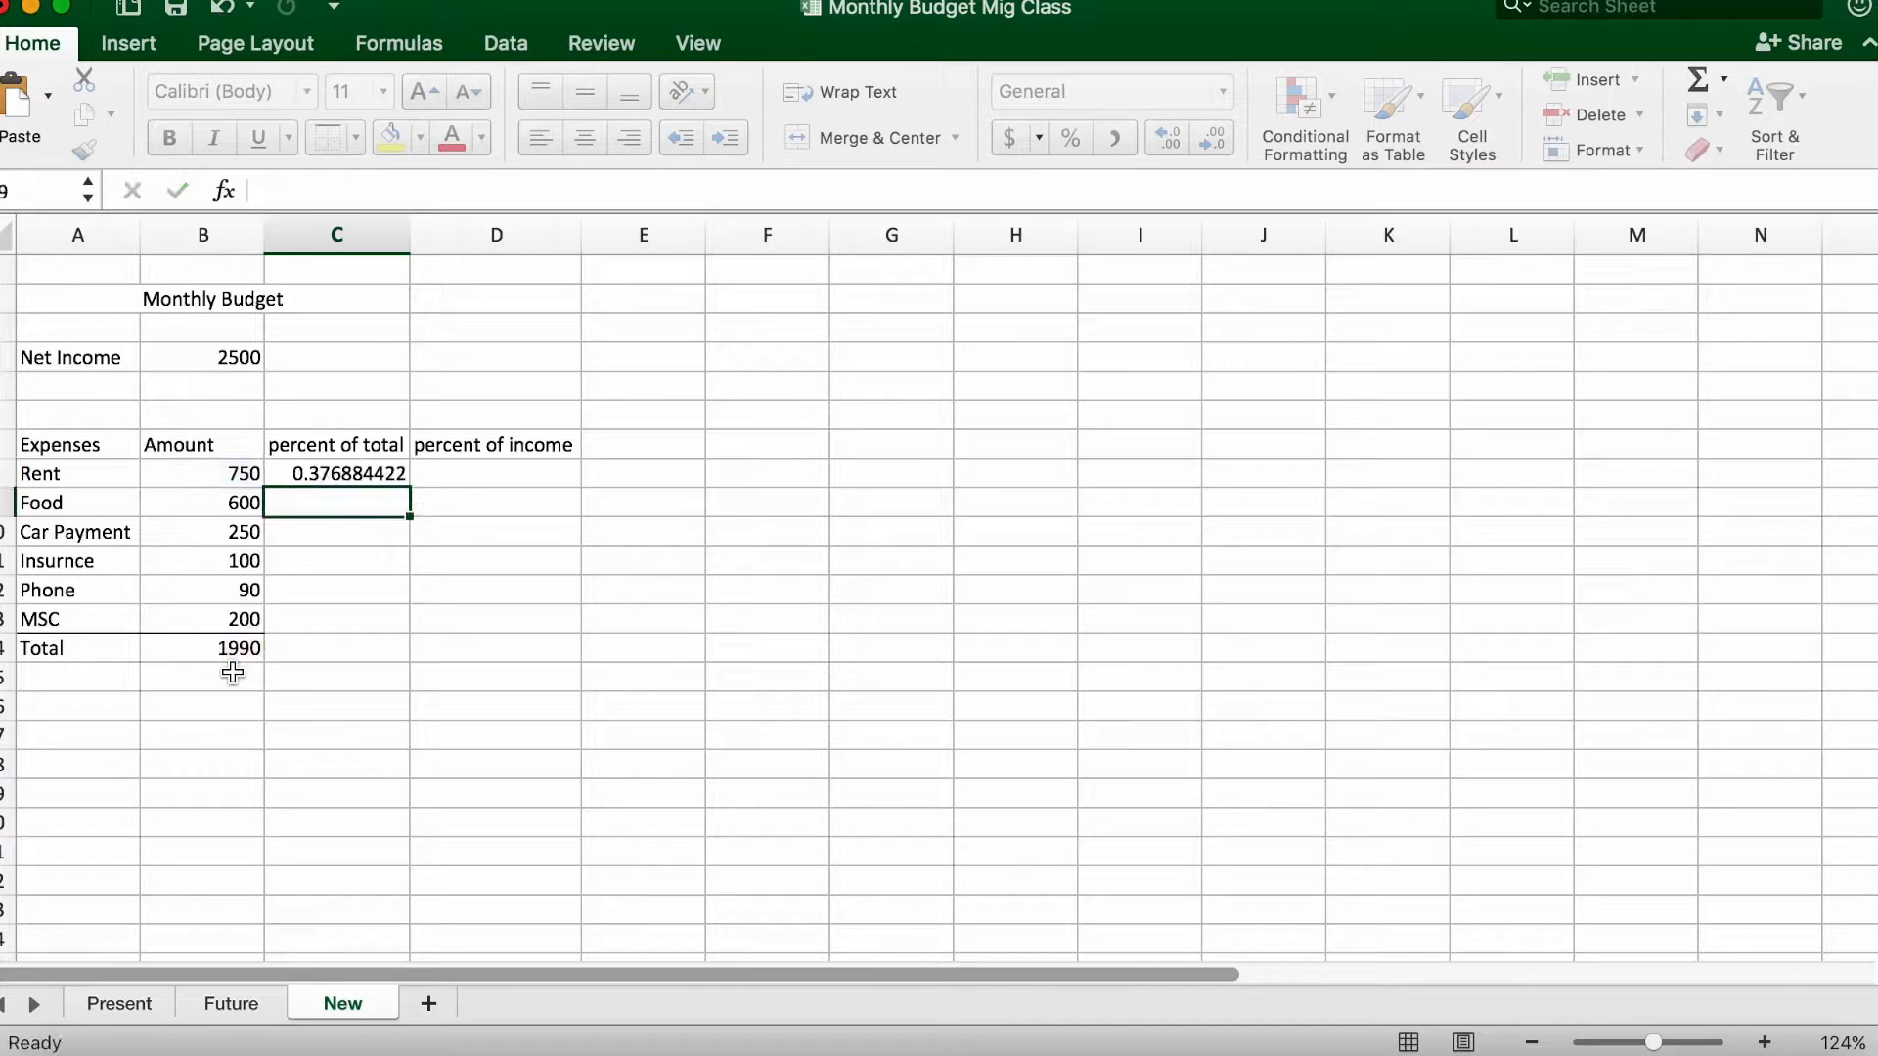
pyautogui.click(335, 470)
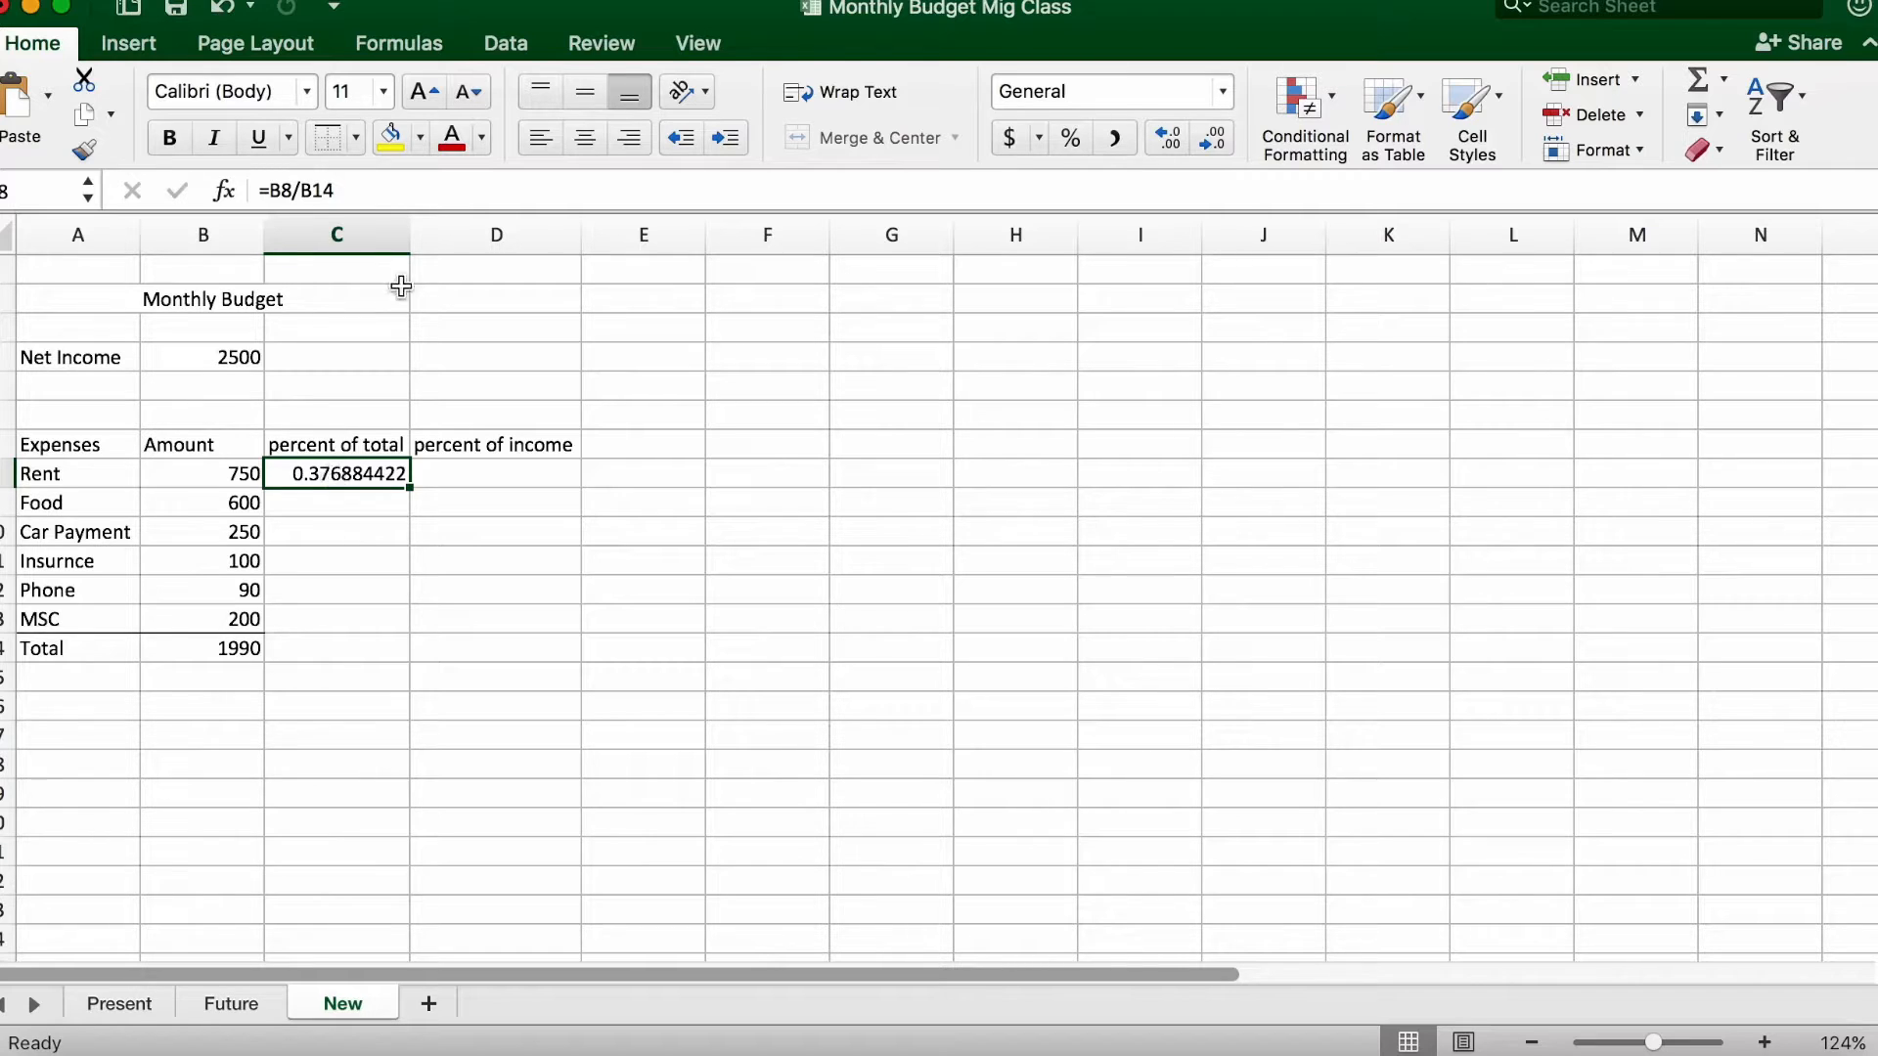
# Format all of column C as Percentage with 1 decimal place.
pyautogui.click(338, 235)
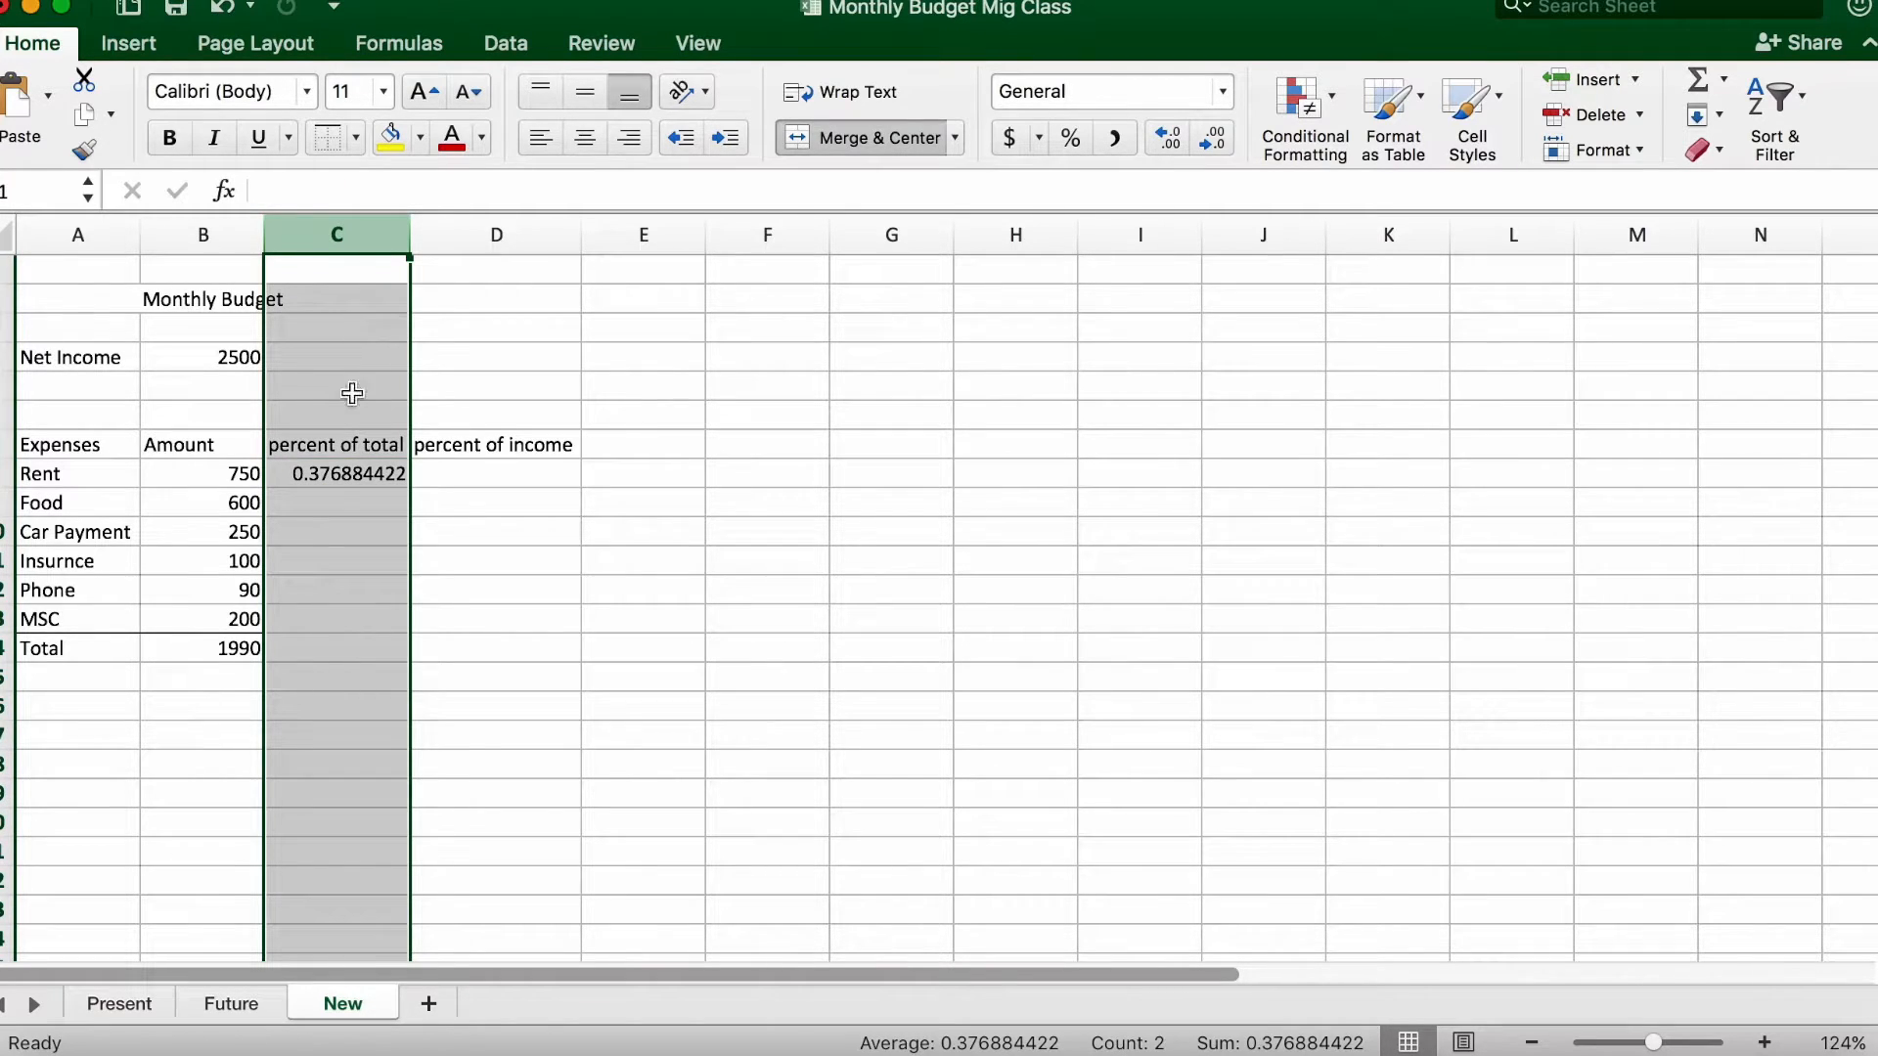
pyautogui.rightClick(330, 577)
pyautogui.click(368, 232)
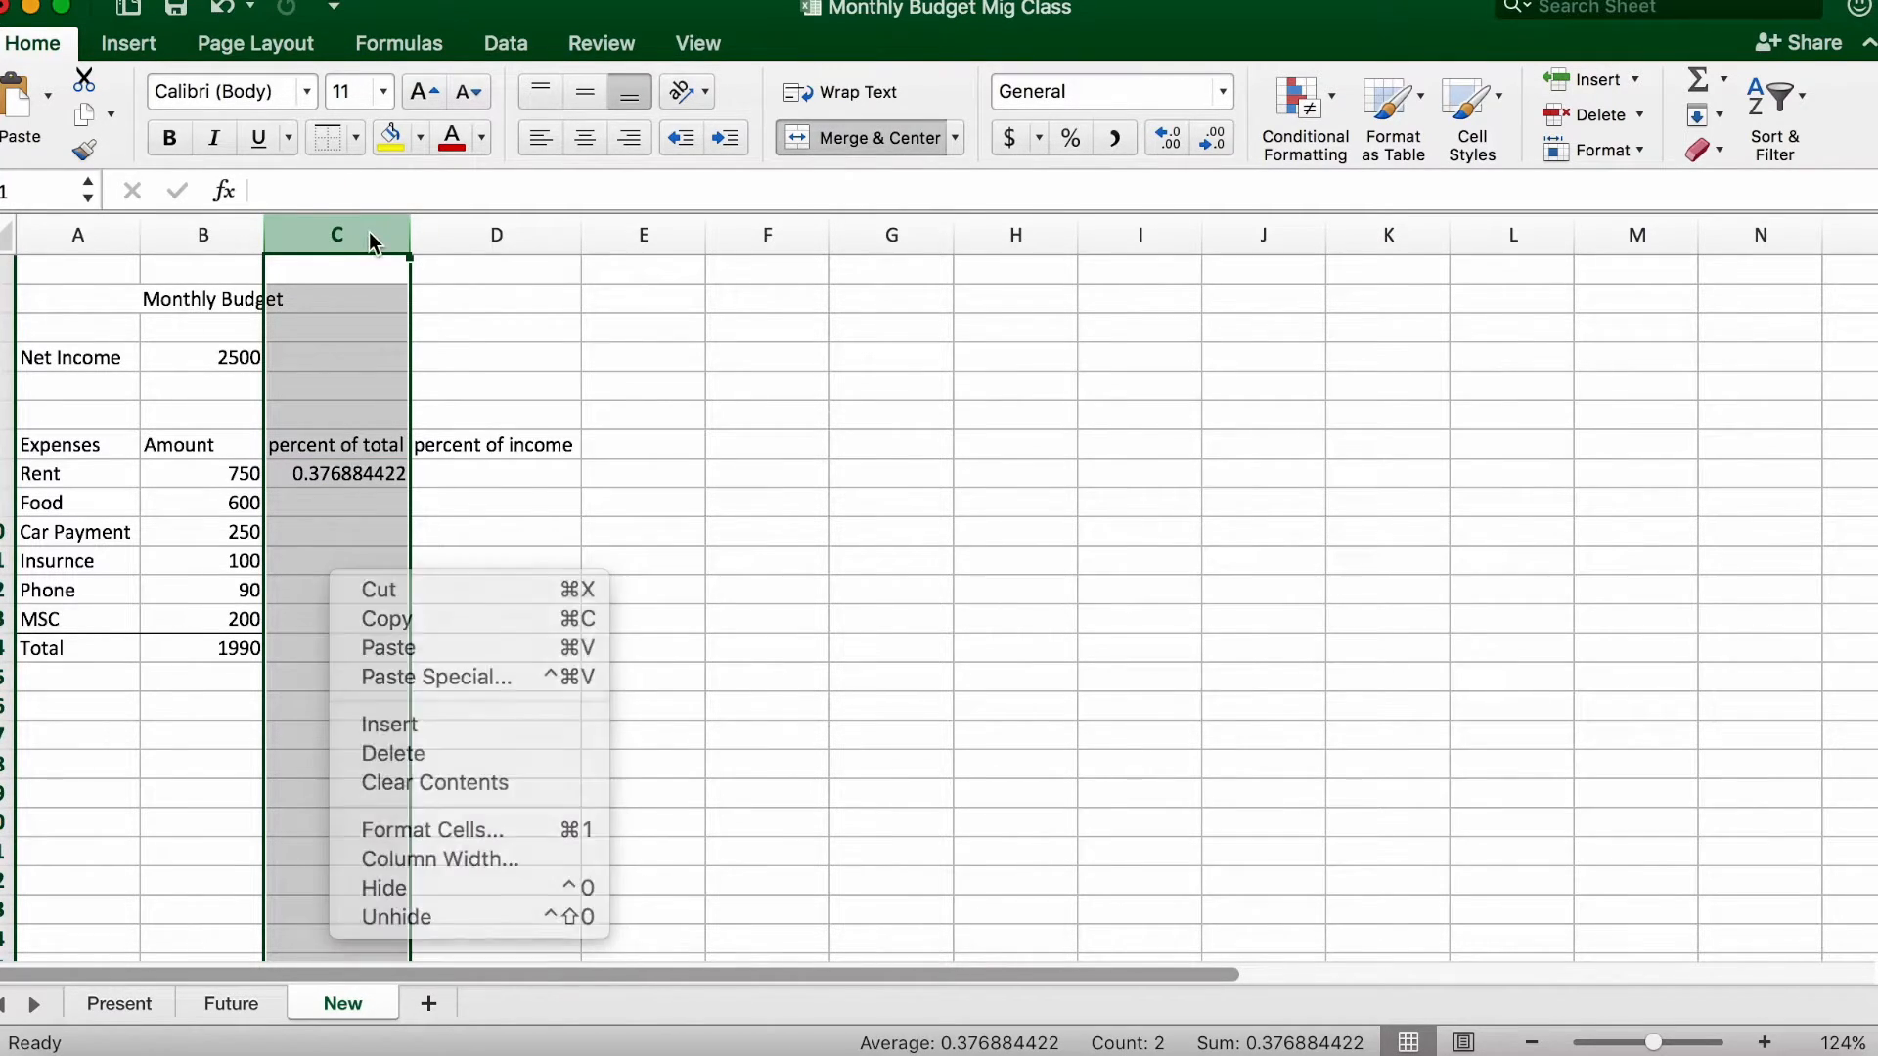
pyautogui.rightClick(346, 540)
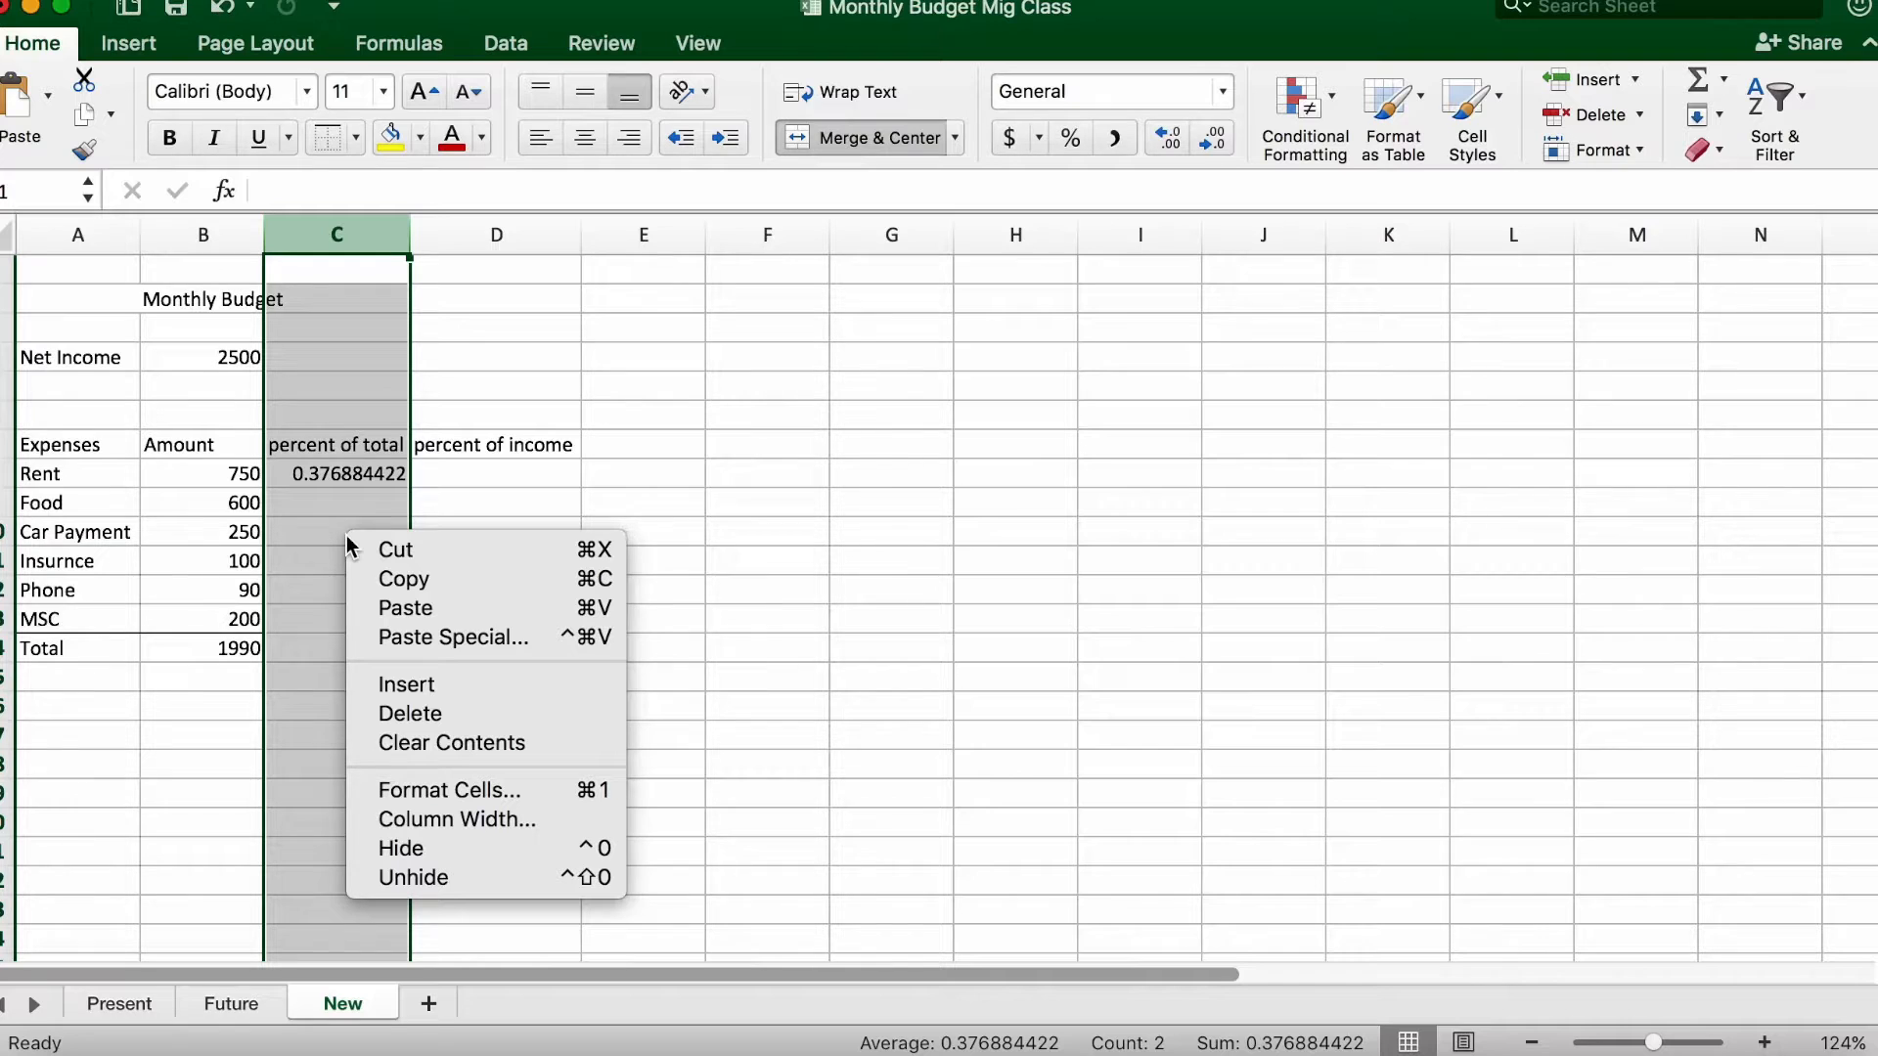
pyautogui.click(501, 792)
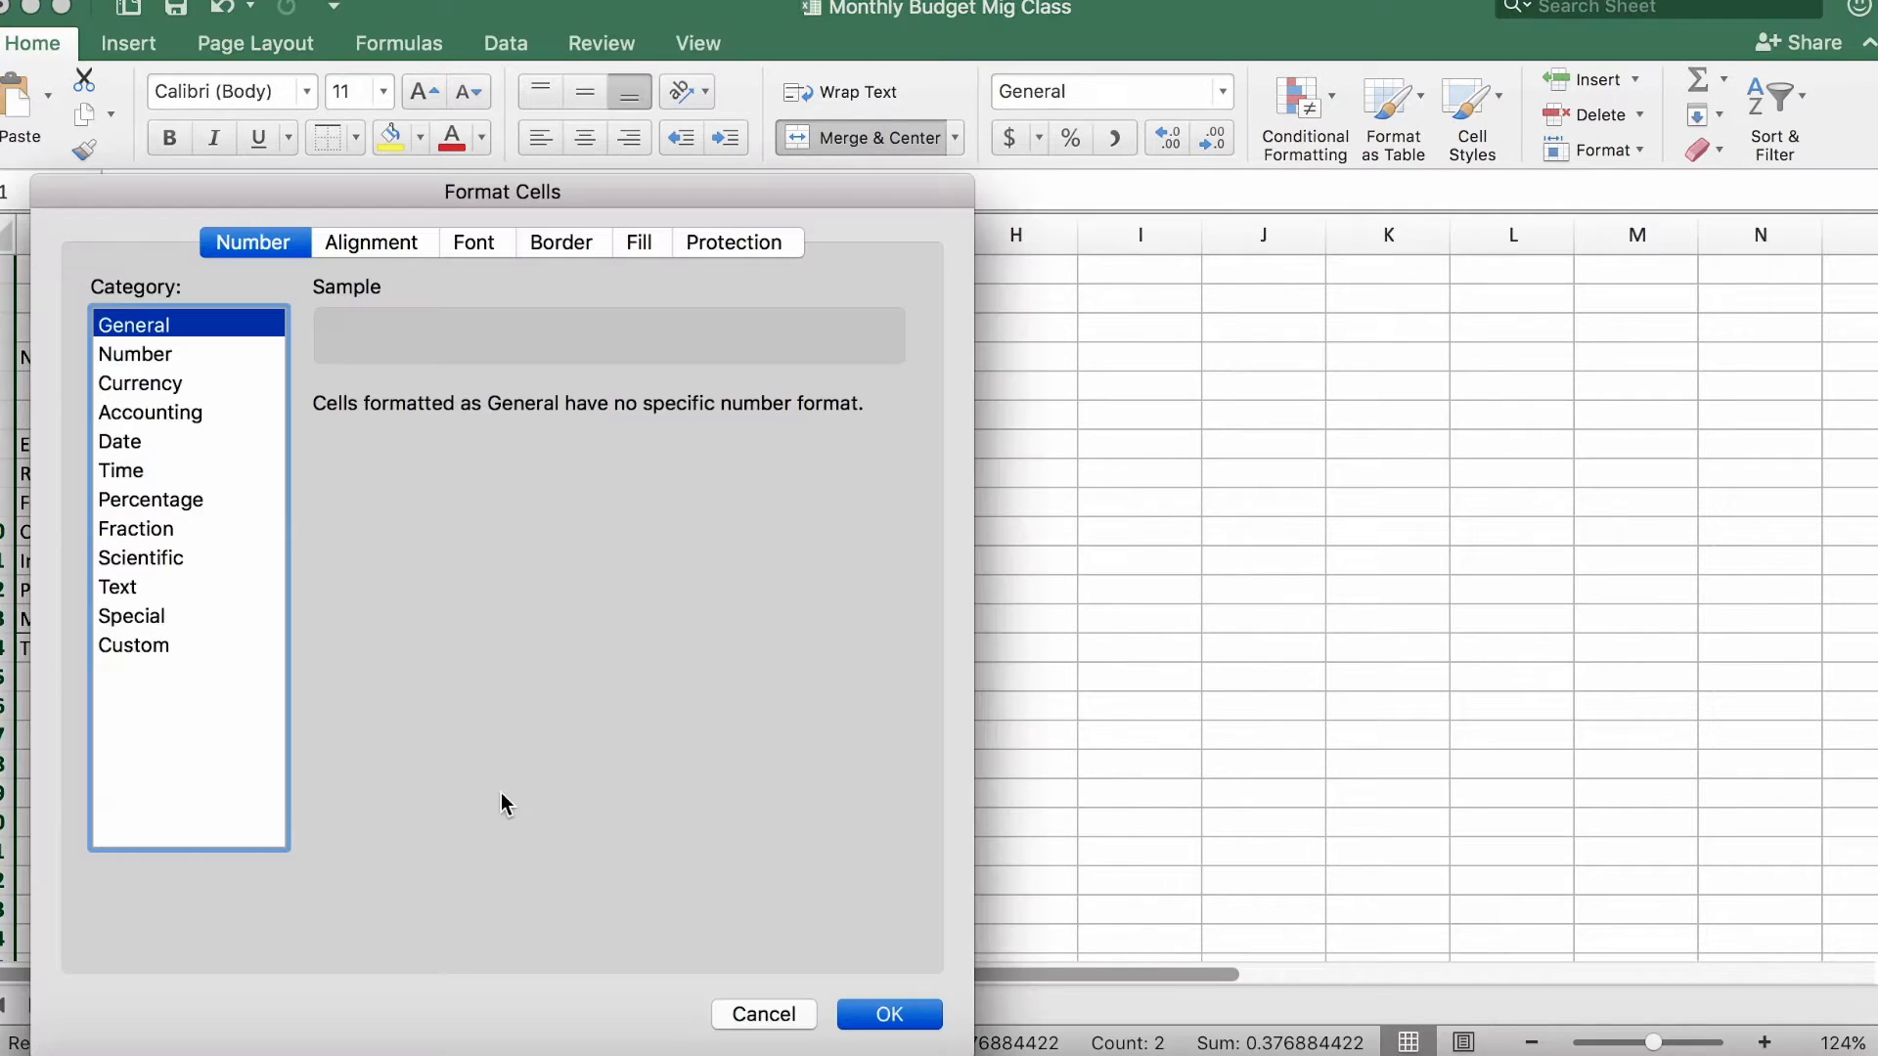
pyautogui.click(192, 501)
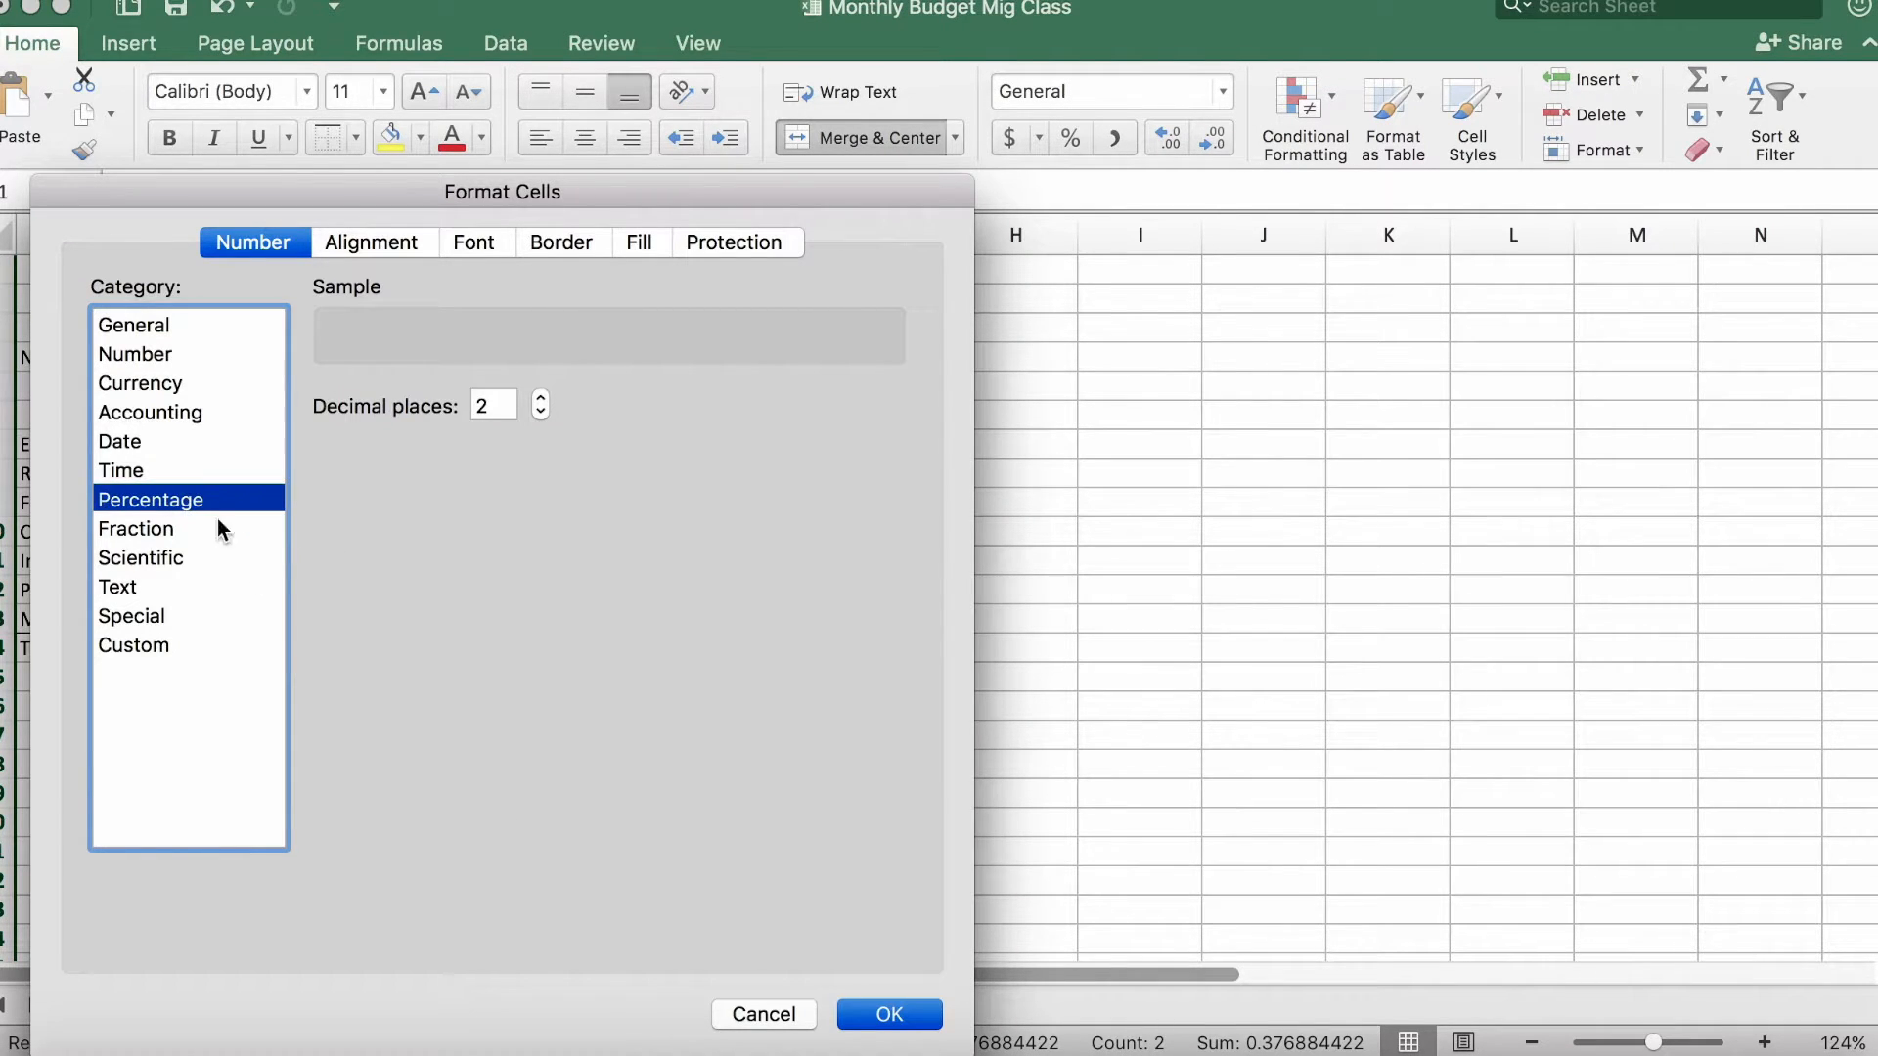
pyautogui.click(540, 410)
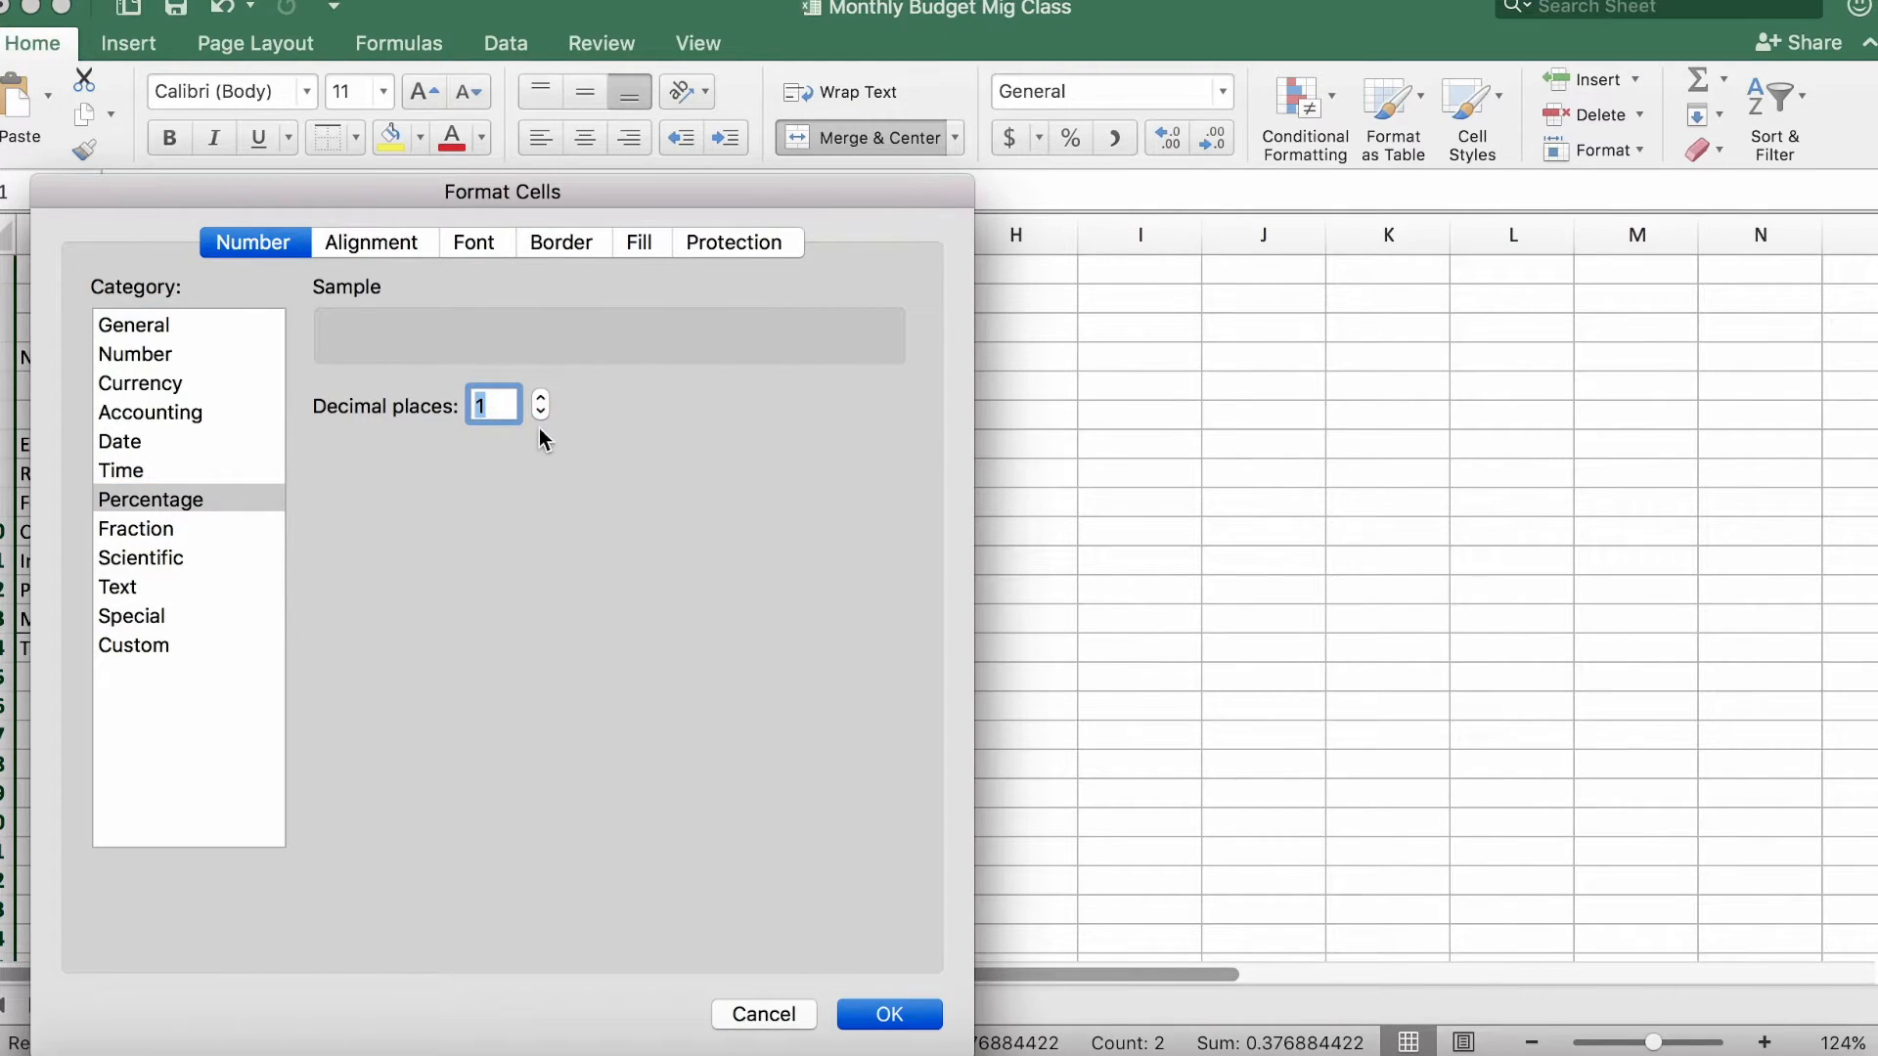
pyautogui.click(875, 1017)
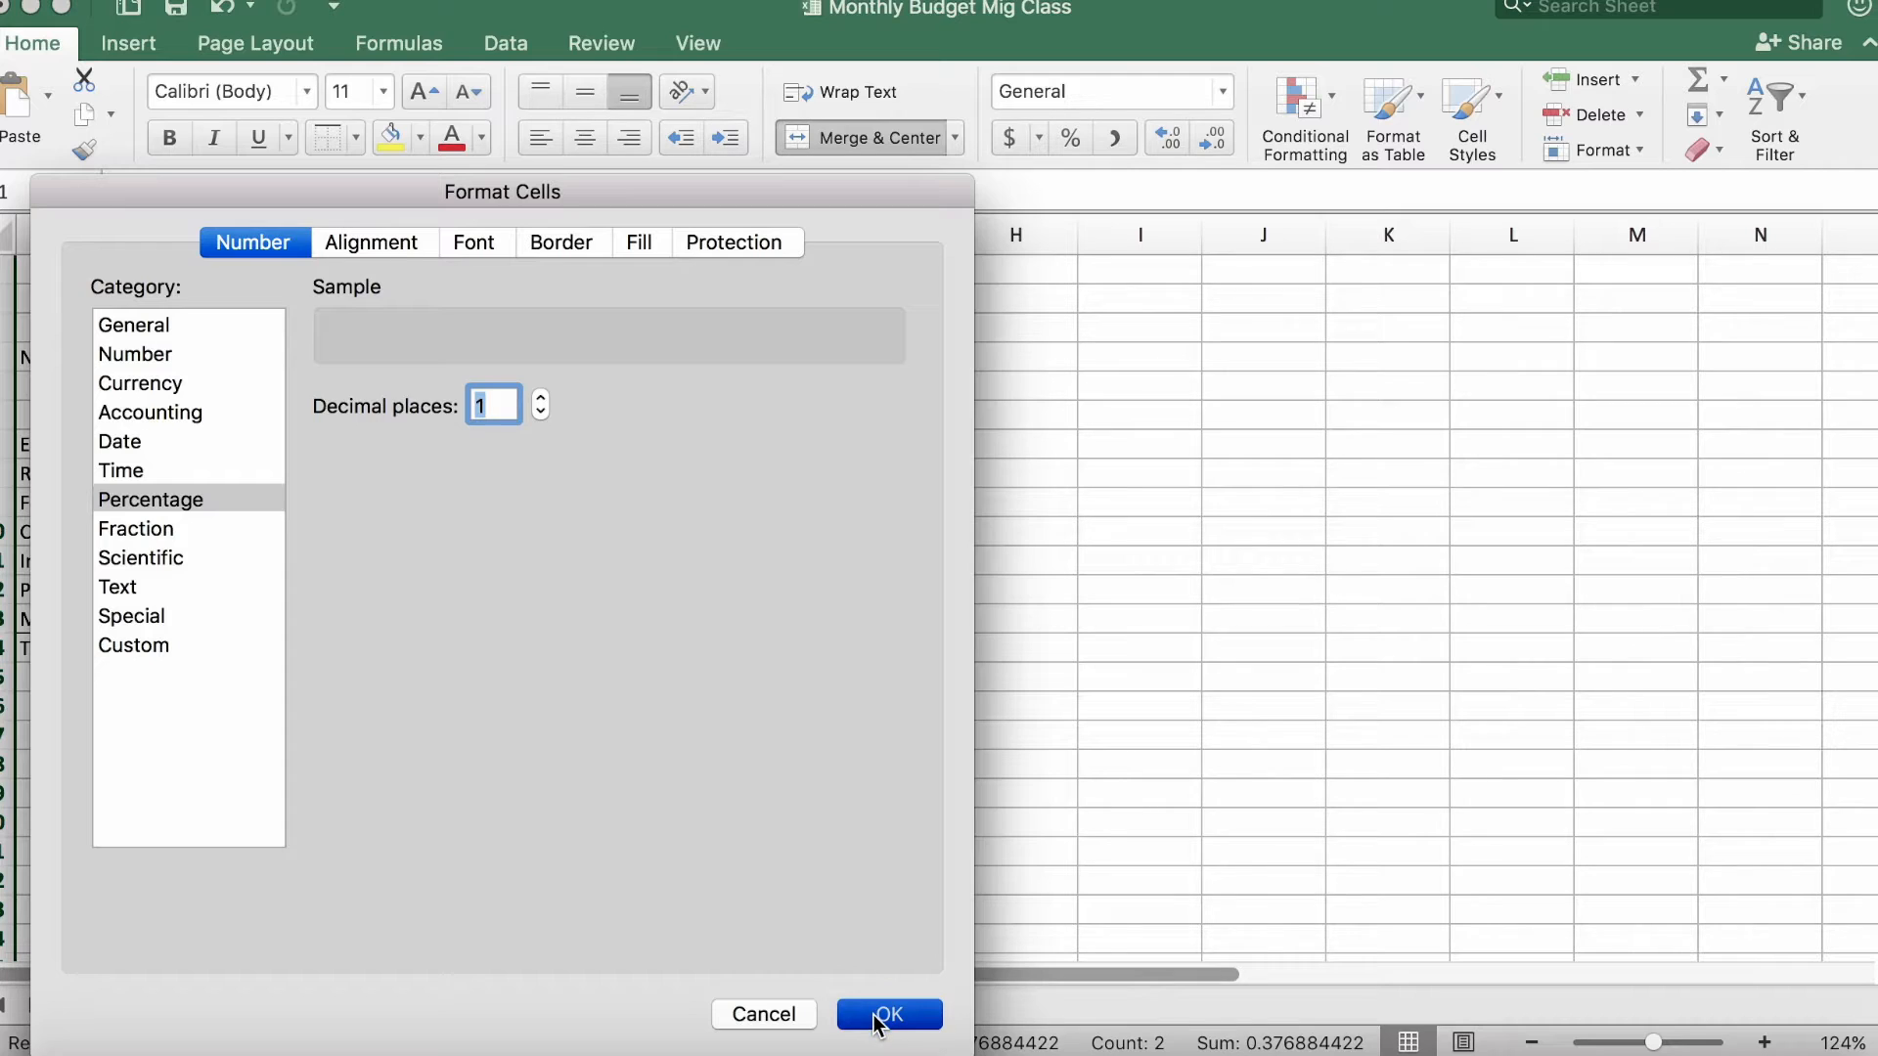
# Calculate Food's percent of the expense total in C9.
pyautogui.click(350, 545)
pyautogui.click(348, 504)
pyautogui.click(371, 474)
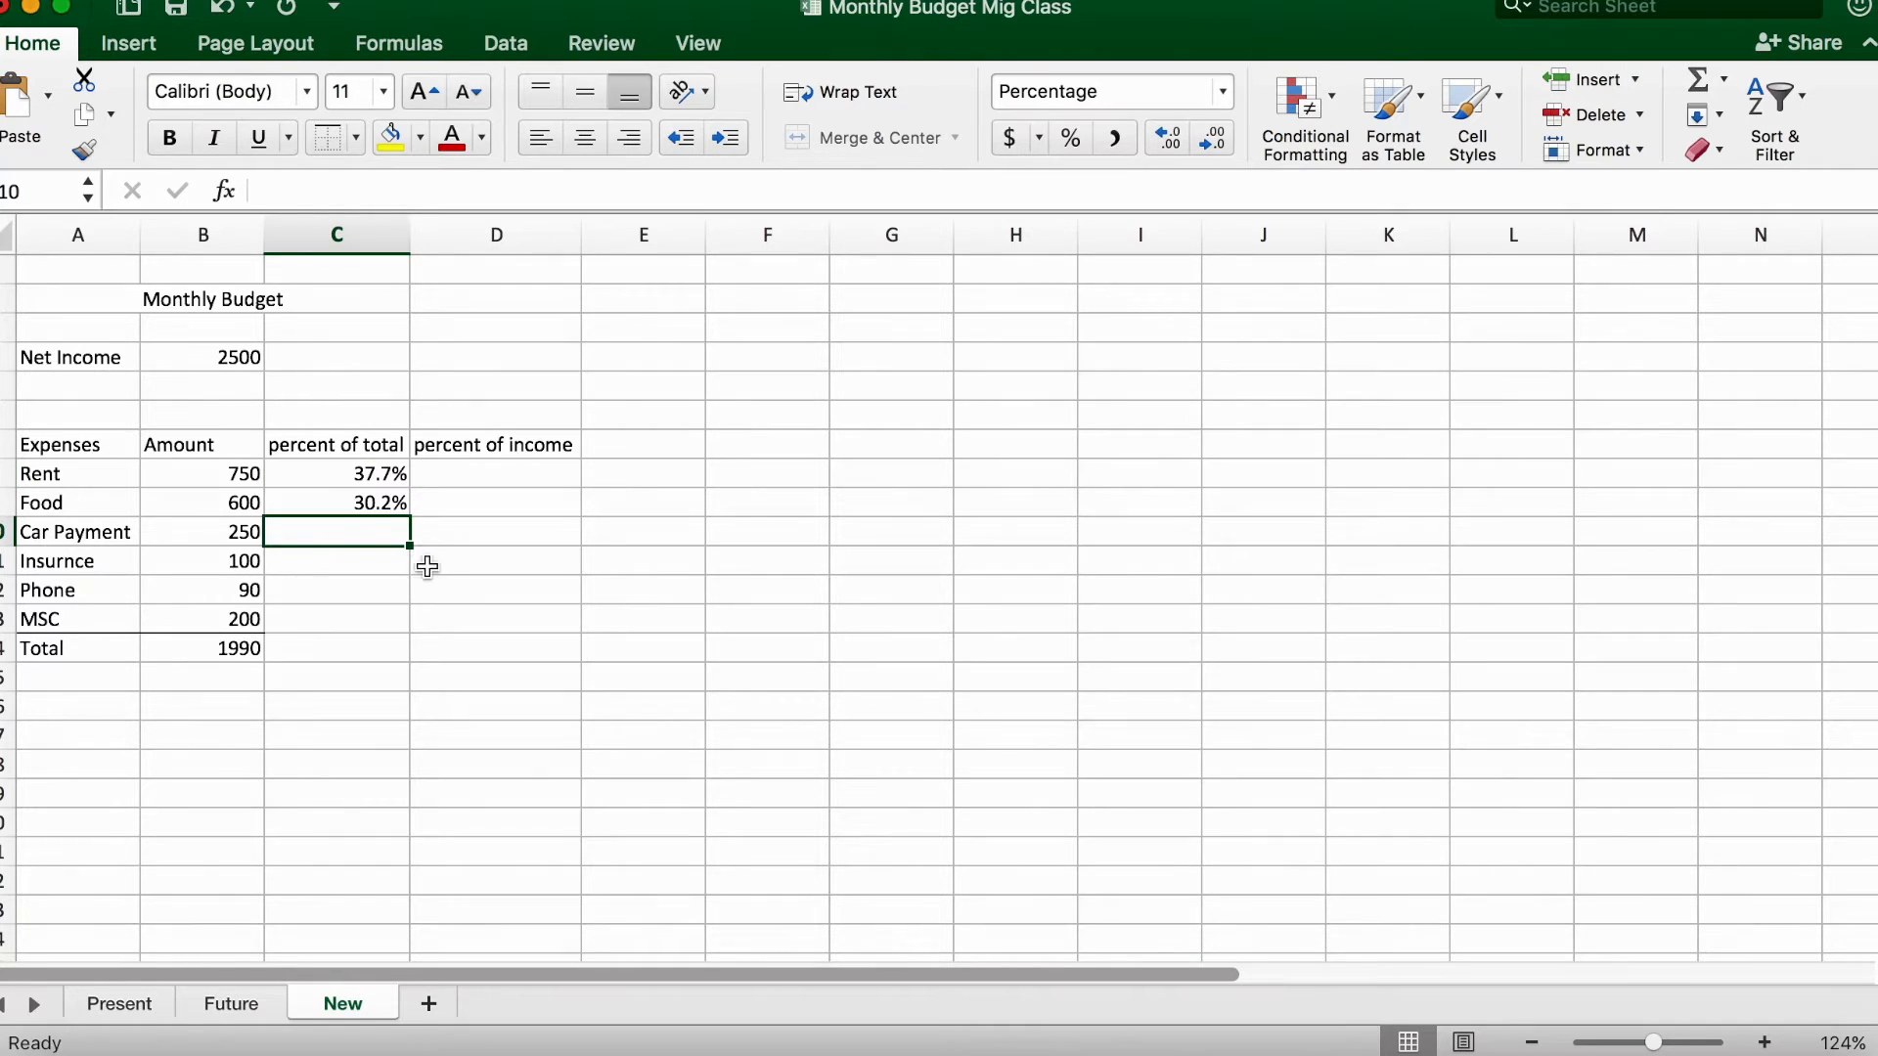
pyautogui.click(444, 492)
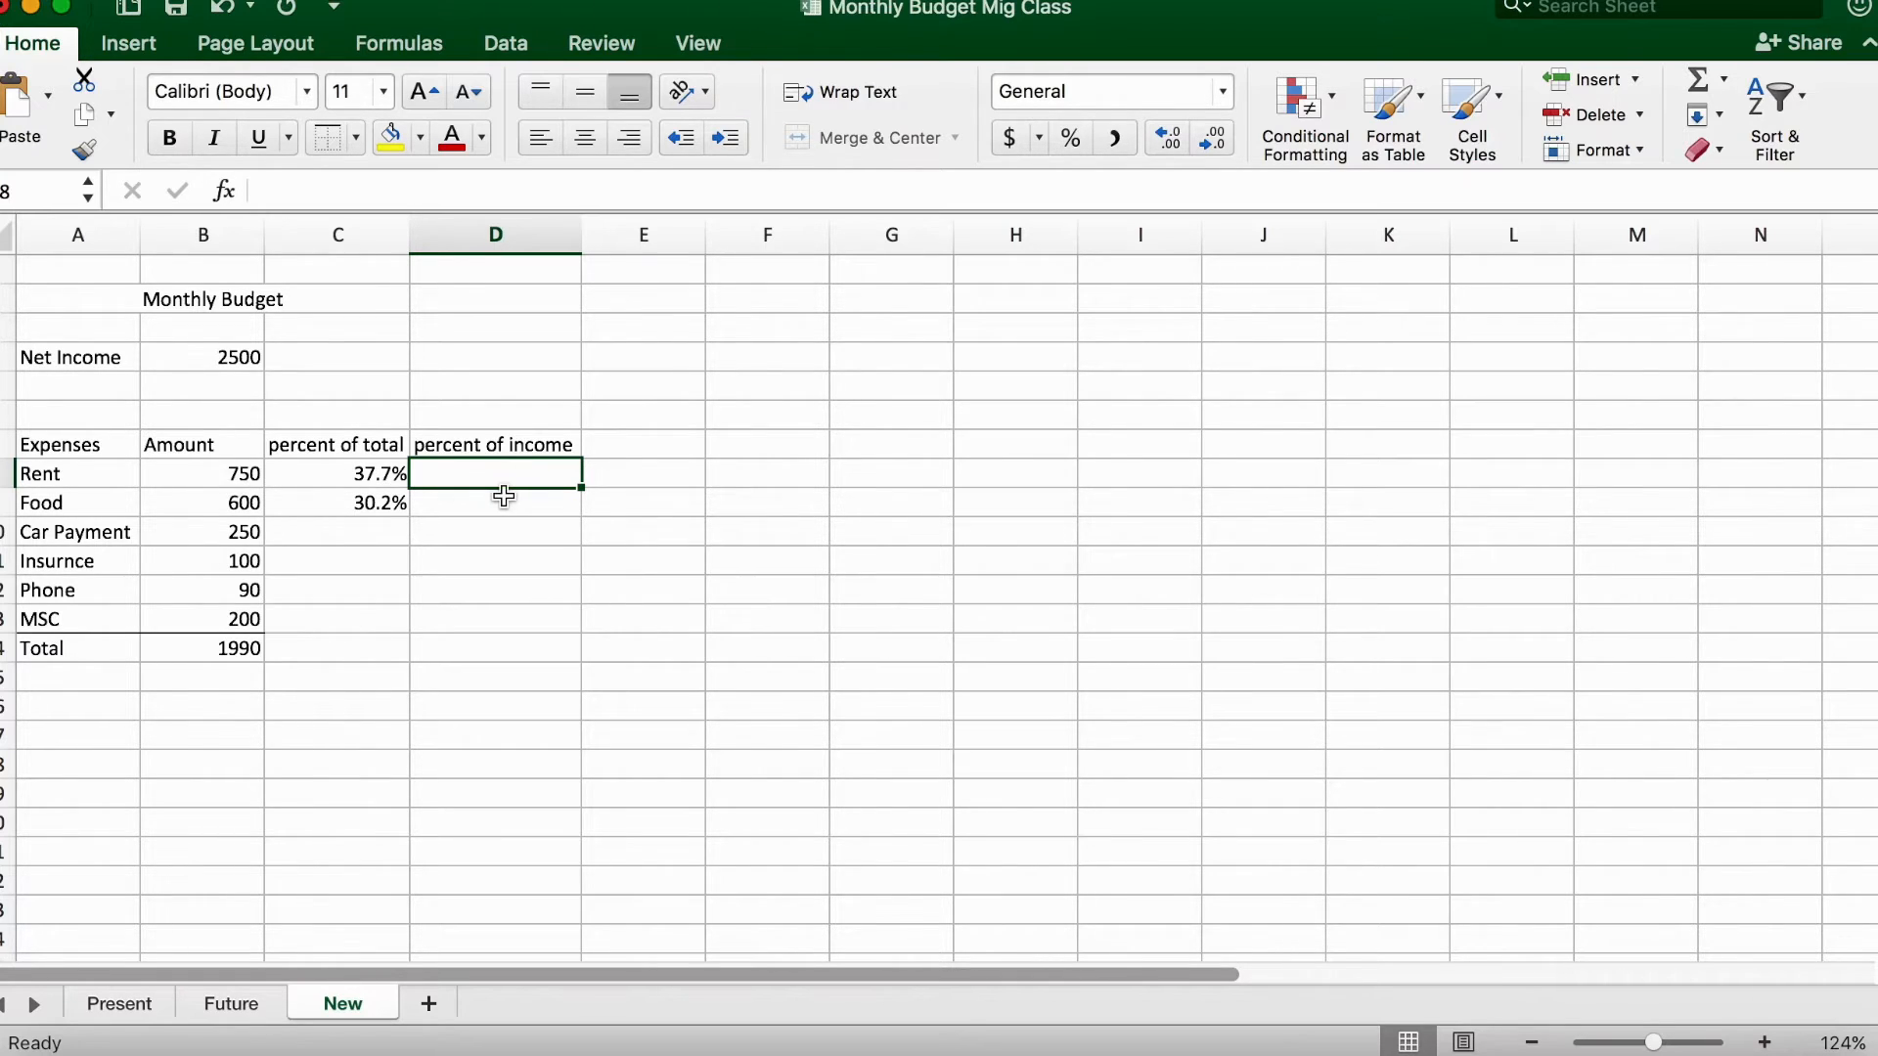
pyautogui.write('=')
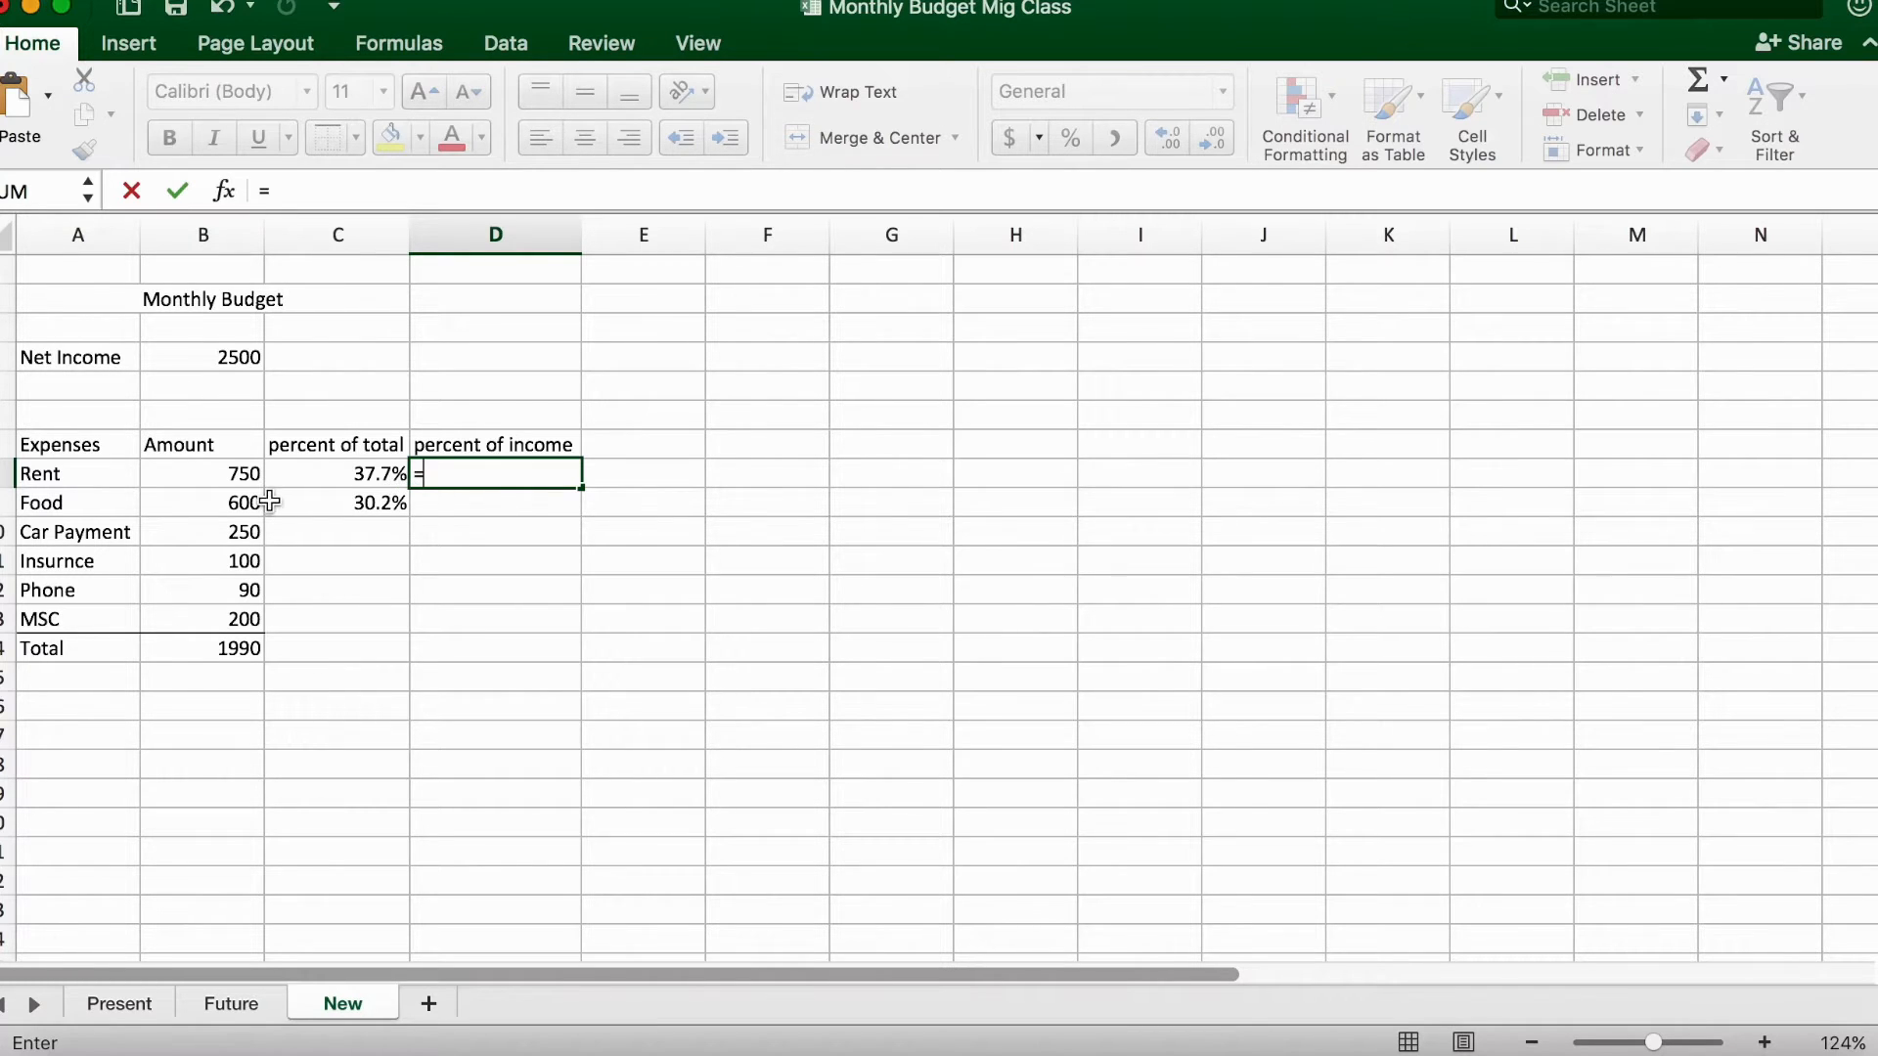
pyautogui.click(362, 473)
pyautogui.click(502, 478)
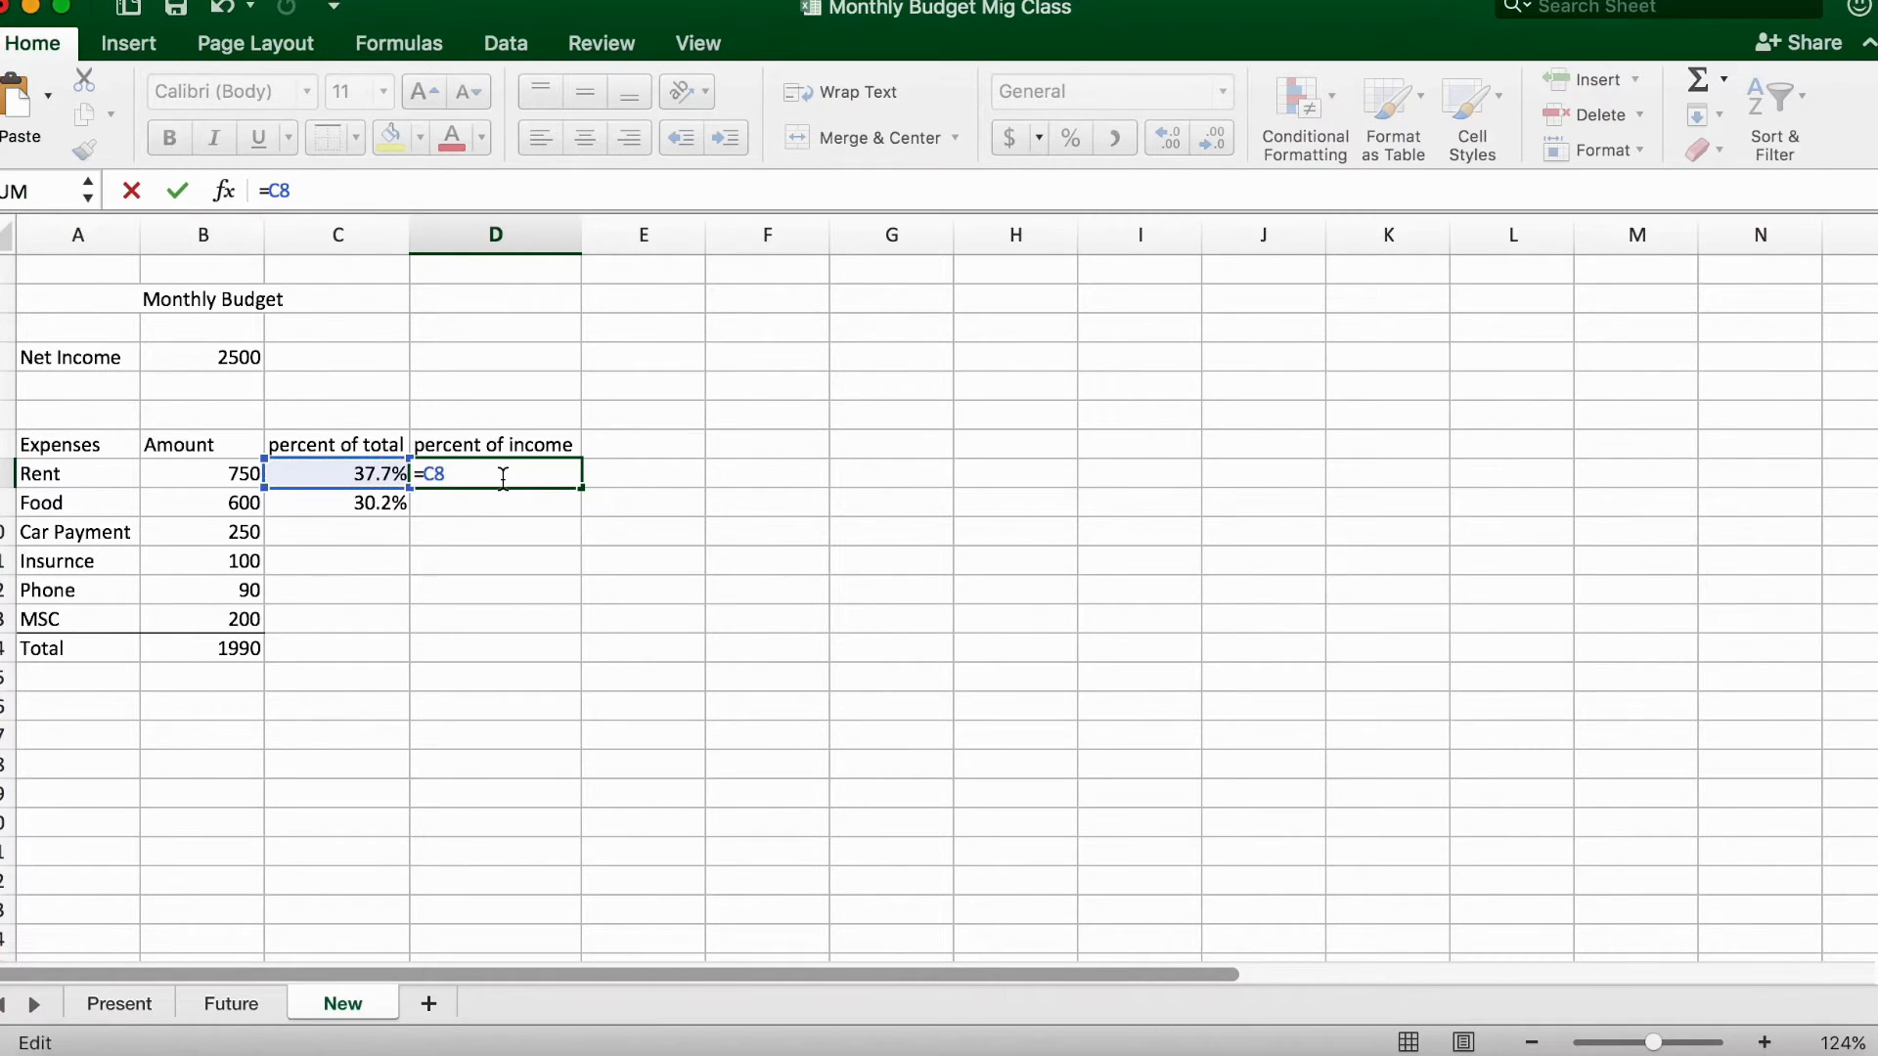
pyautogui.press('BackSpace')
pyautogui.press('BackSpace')
pyautogui.press('BackSpace')
pyautogui.press('Escape')
# Check the formula in C8, and calculate Rent's percent of income in D8 with the formula =B8/B4.
pyautogui.click(382, 474)
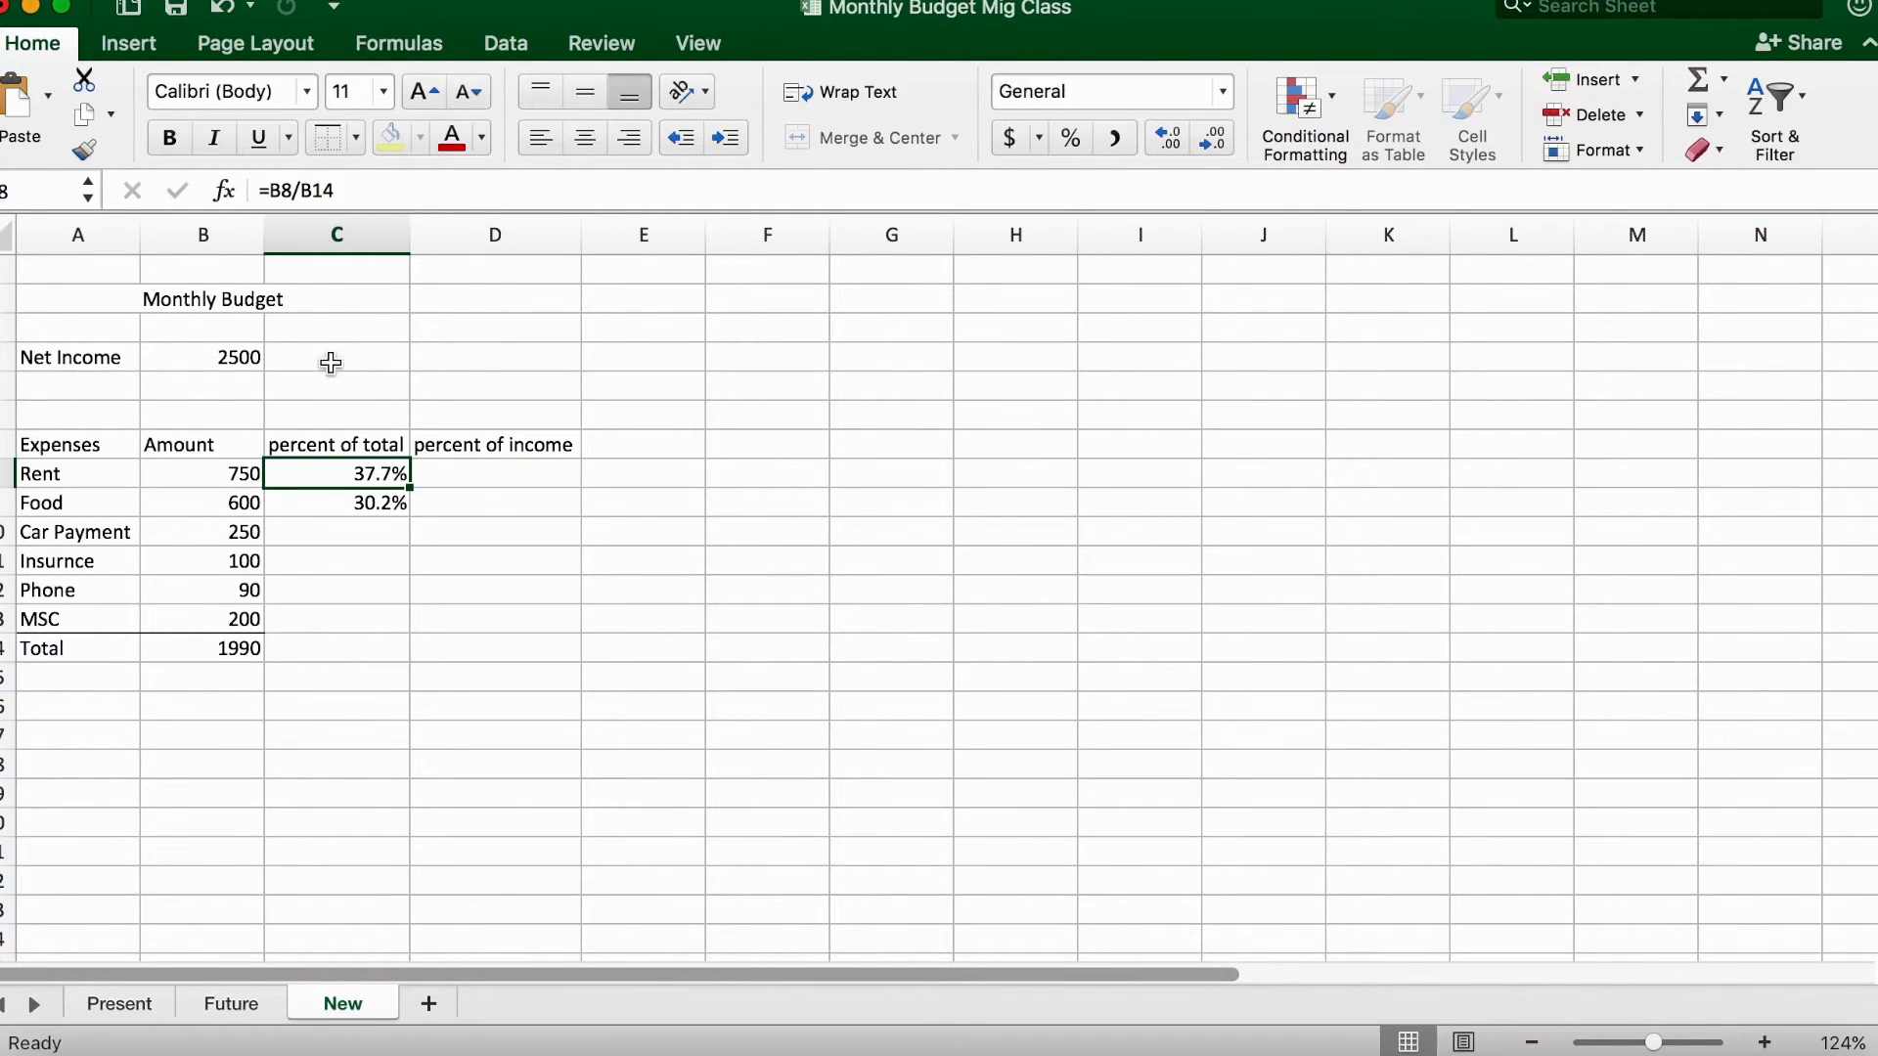
pyautogui.click(292, 190)
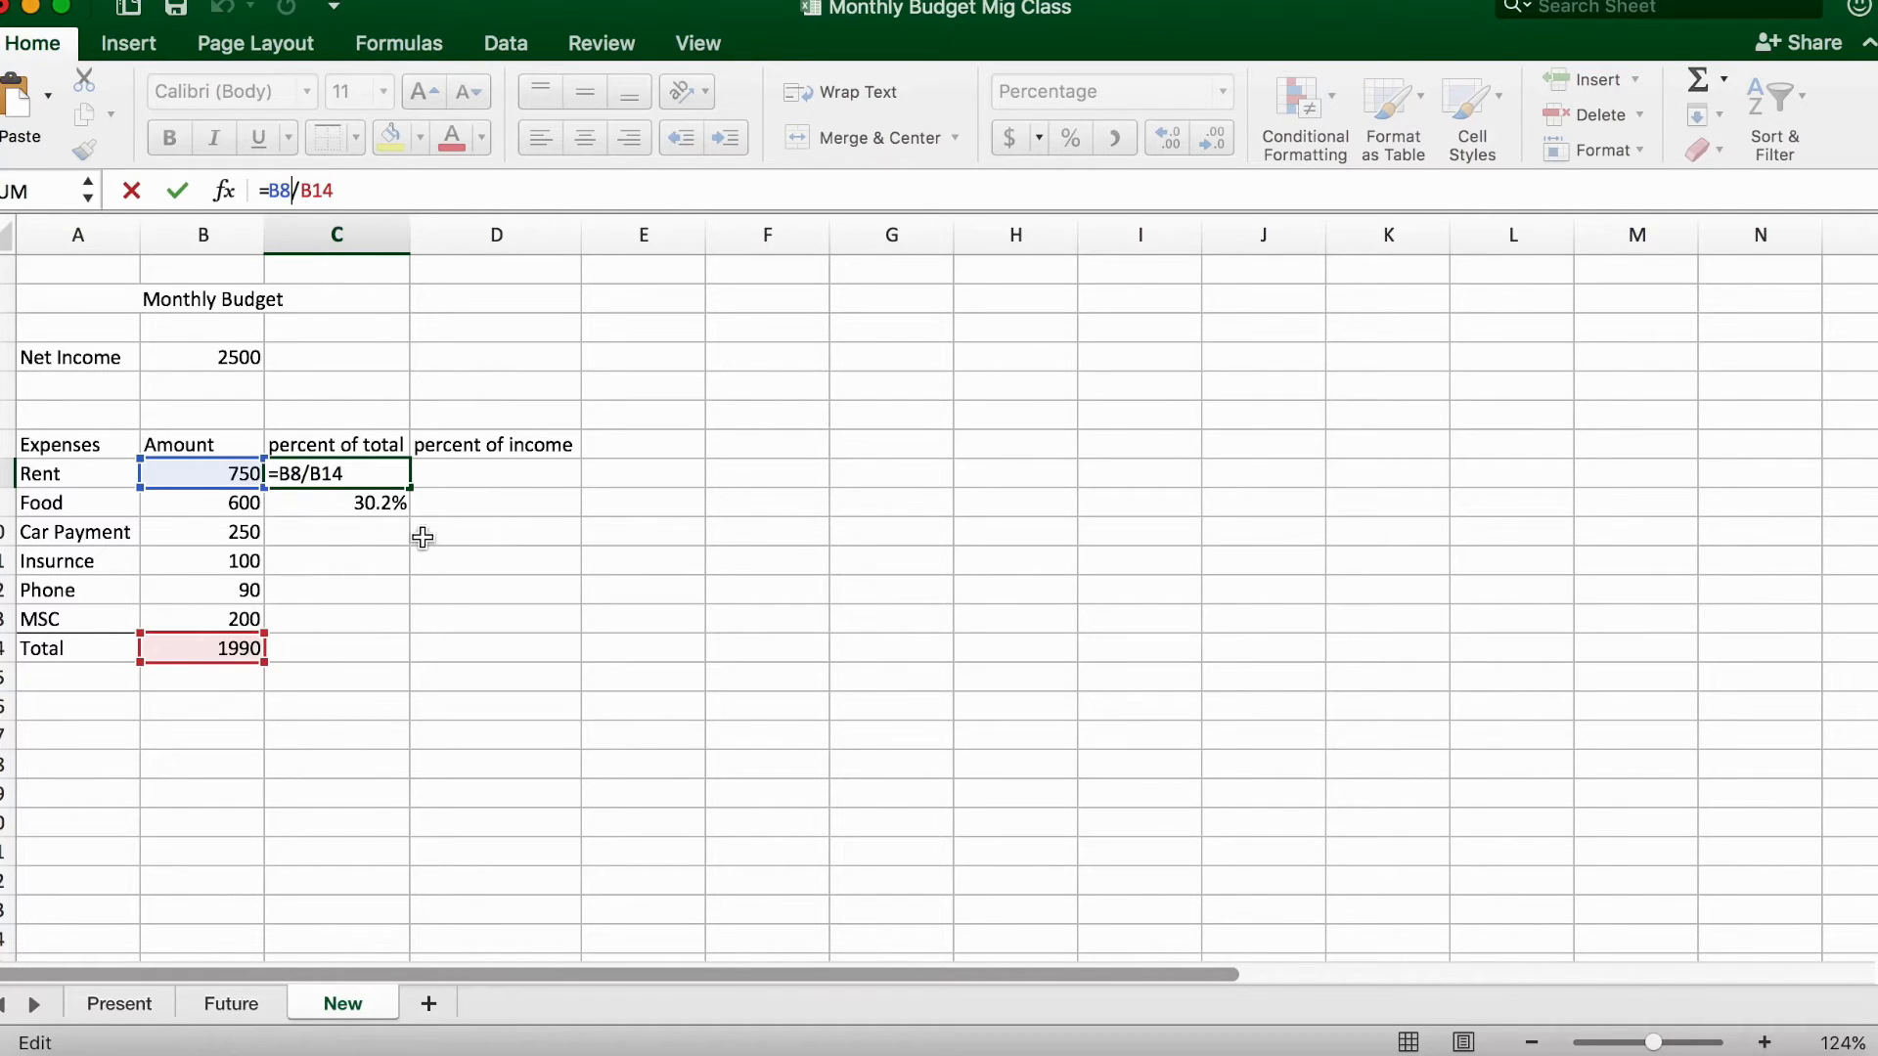
pyautogui.click(486, 470)
pyautogui.write('=')
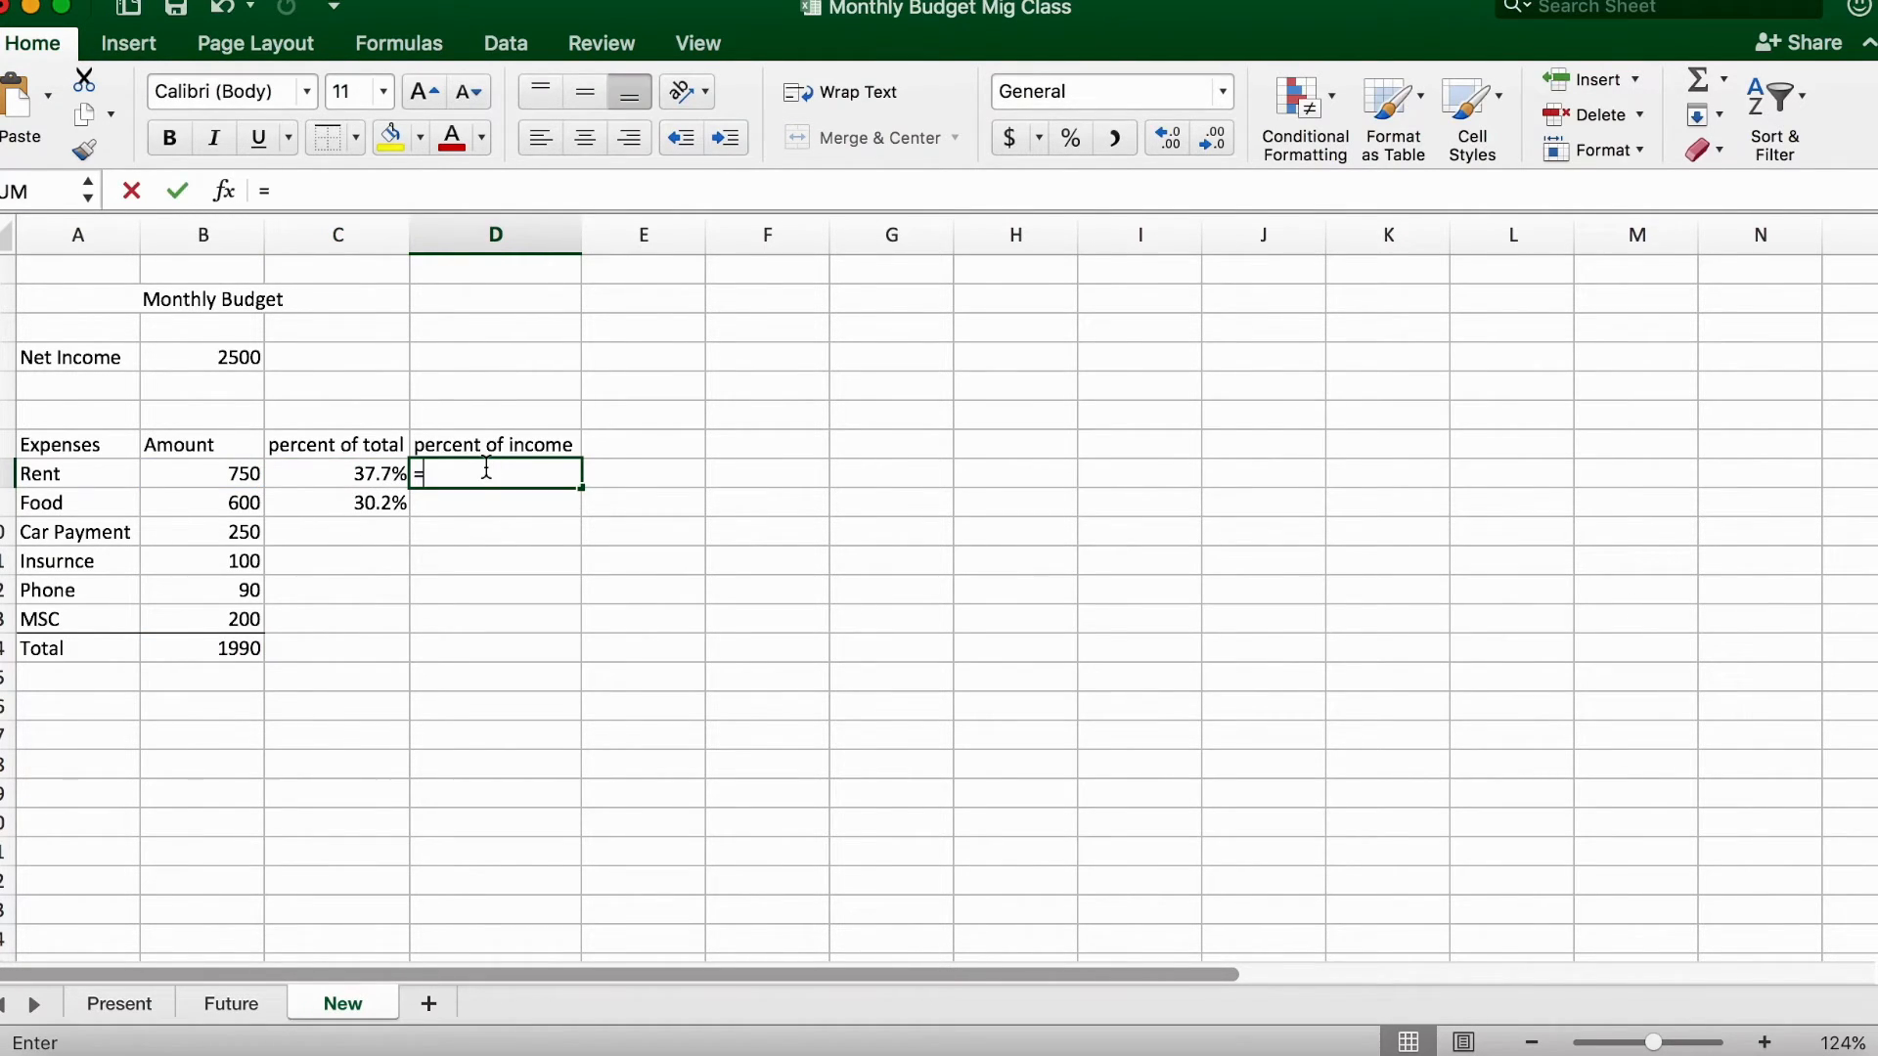
pyautogui.click(200, 475)
pyautogui.write('/')
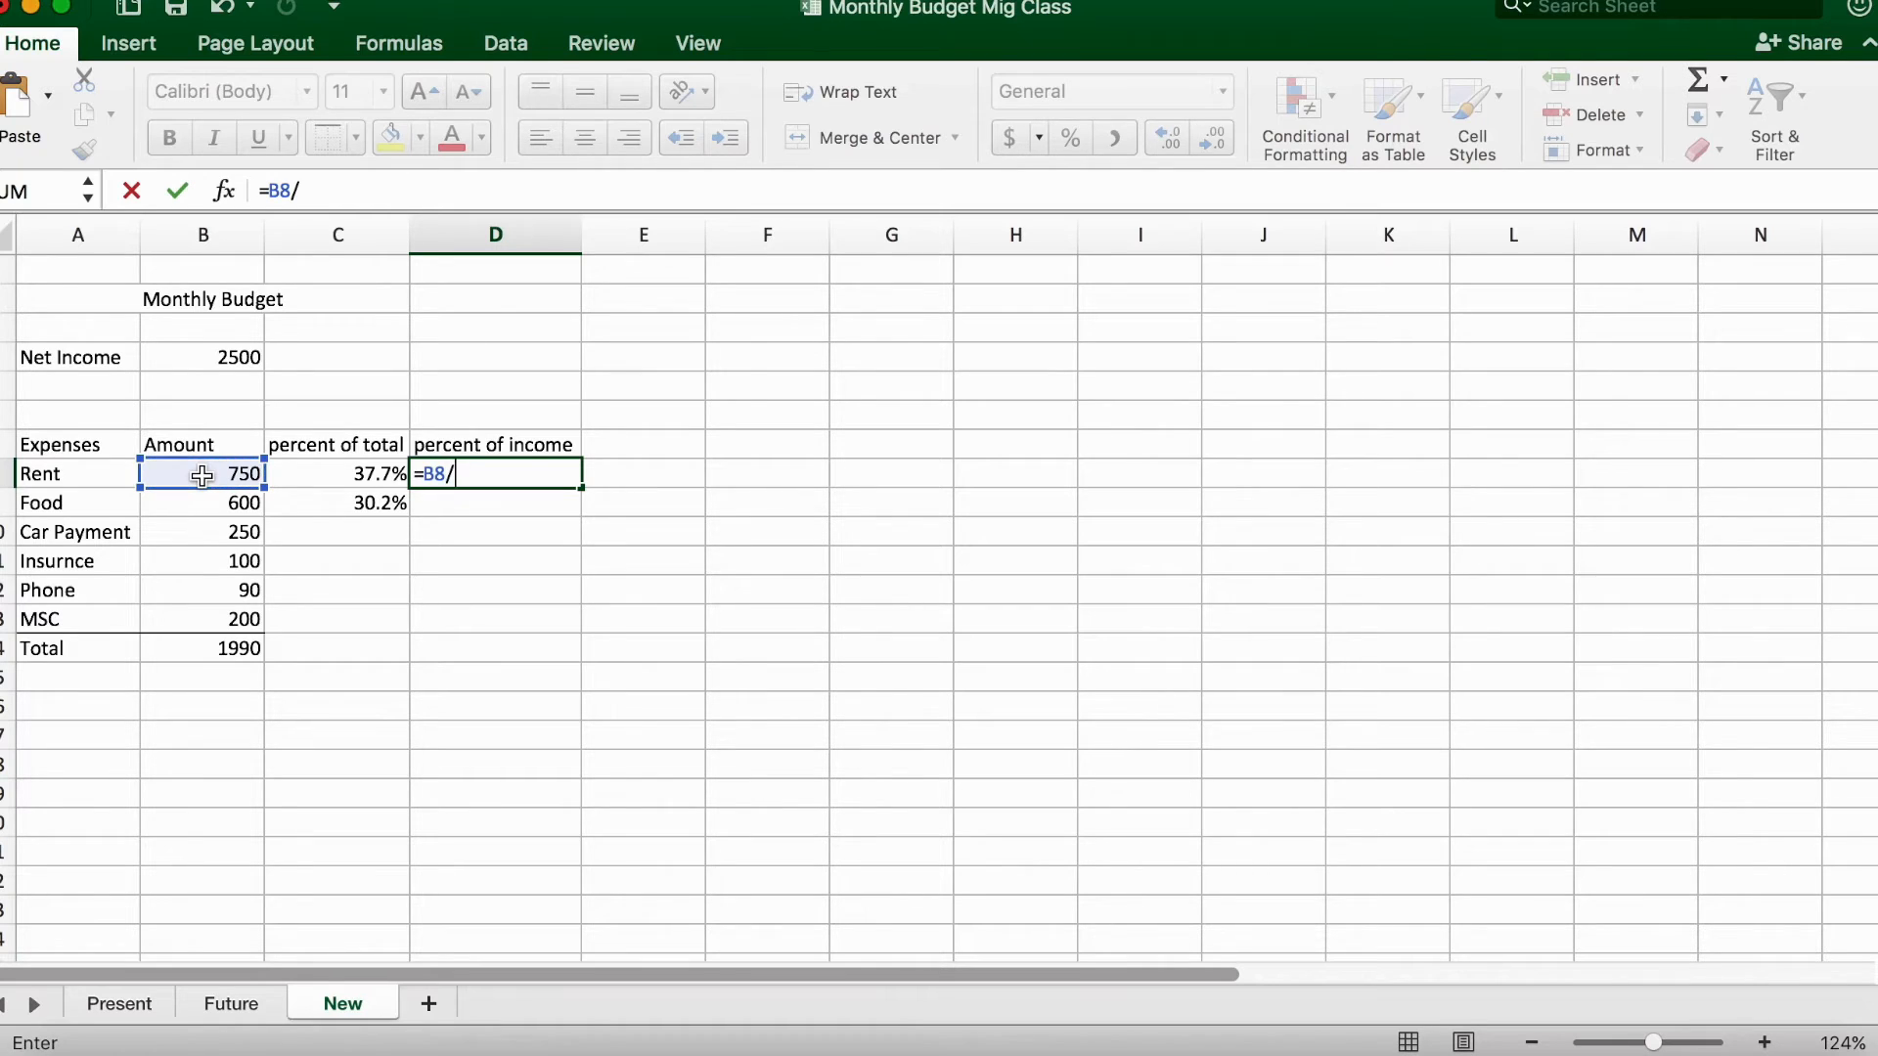
pyautogui.click(252, 359)
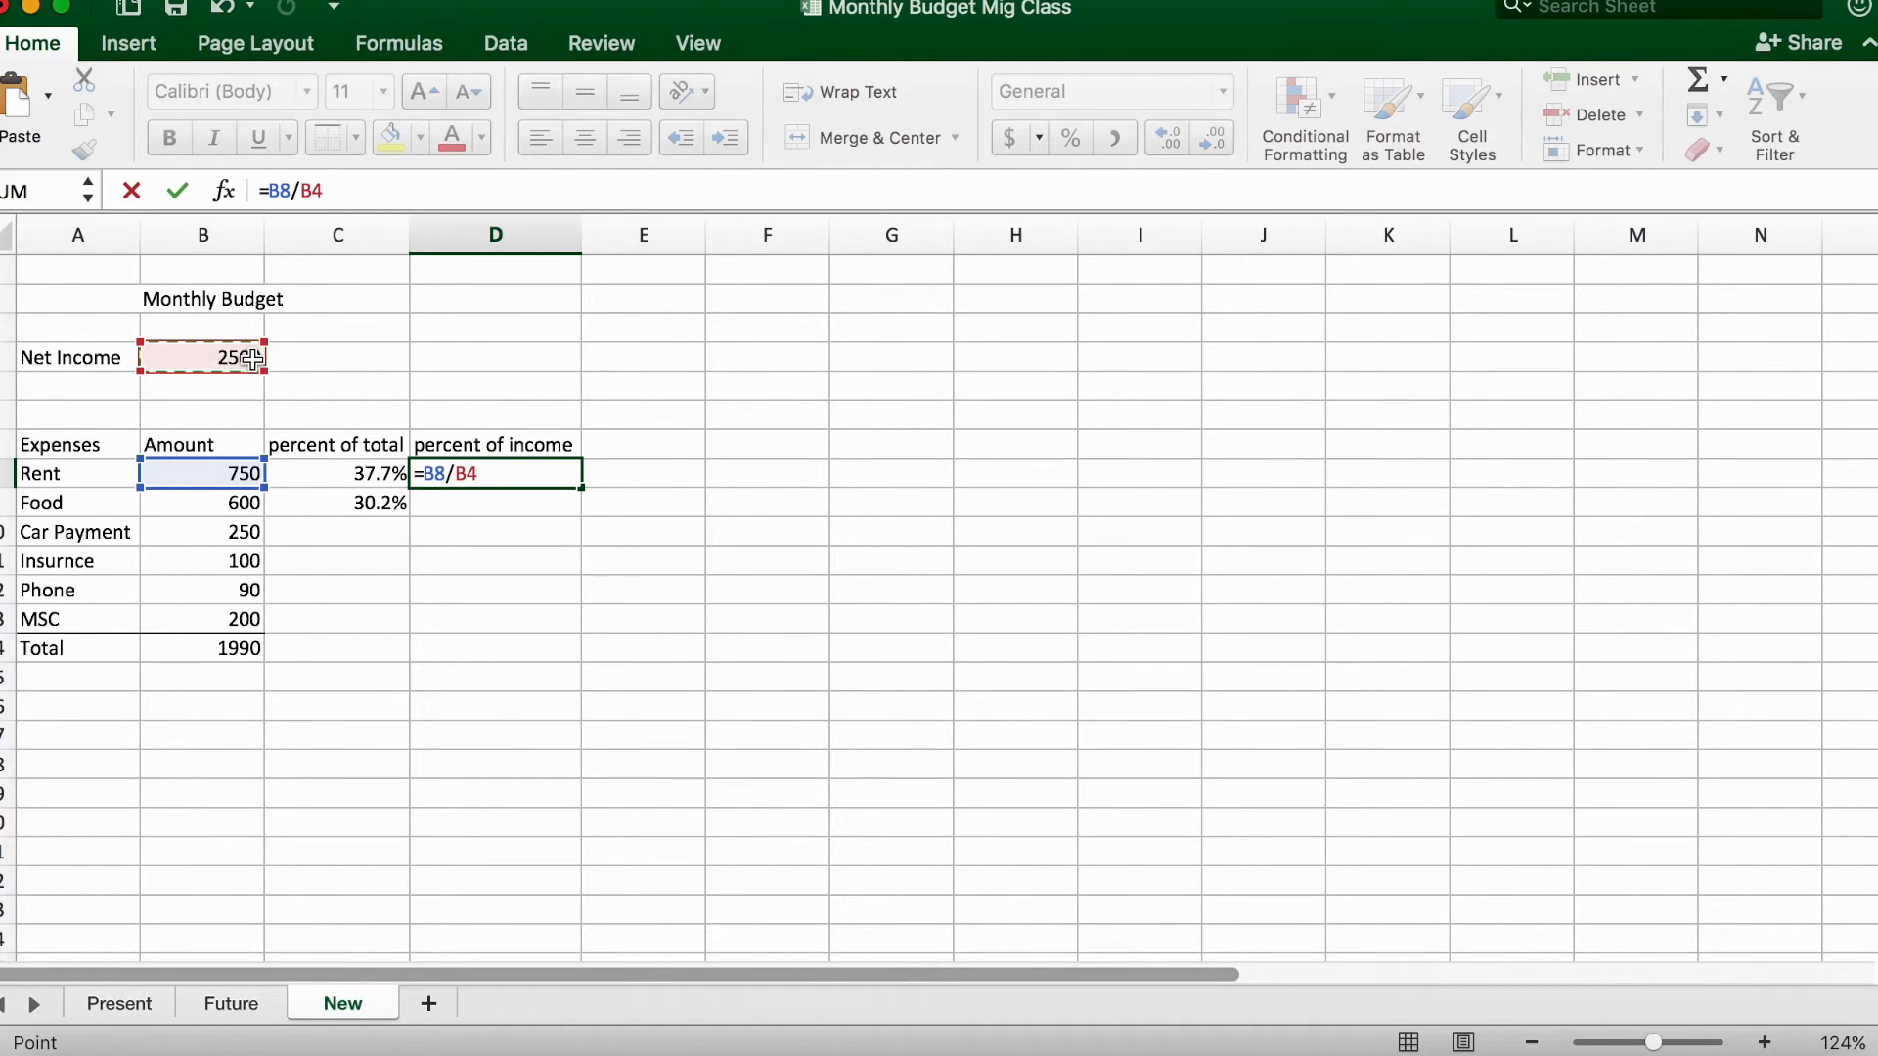
pyautogui.press('Return')
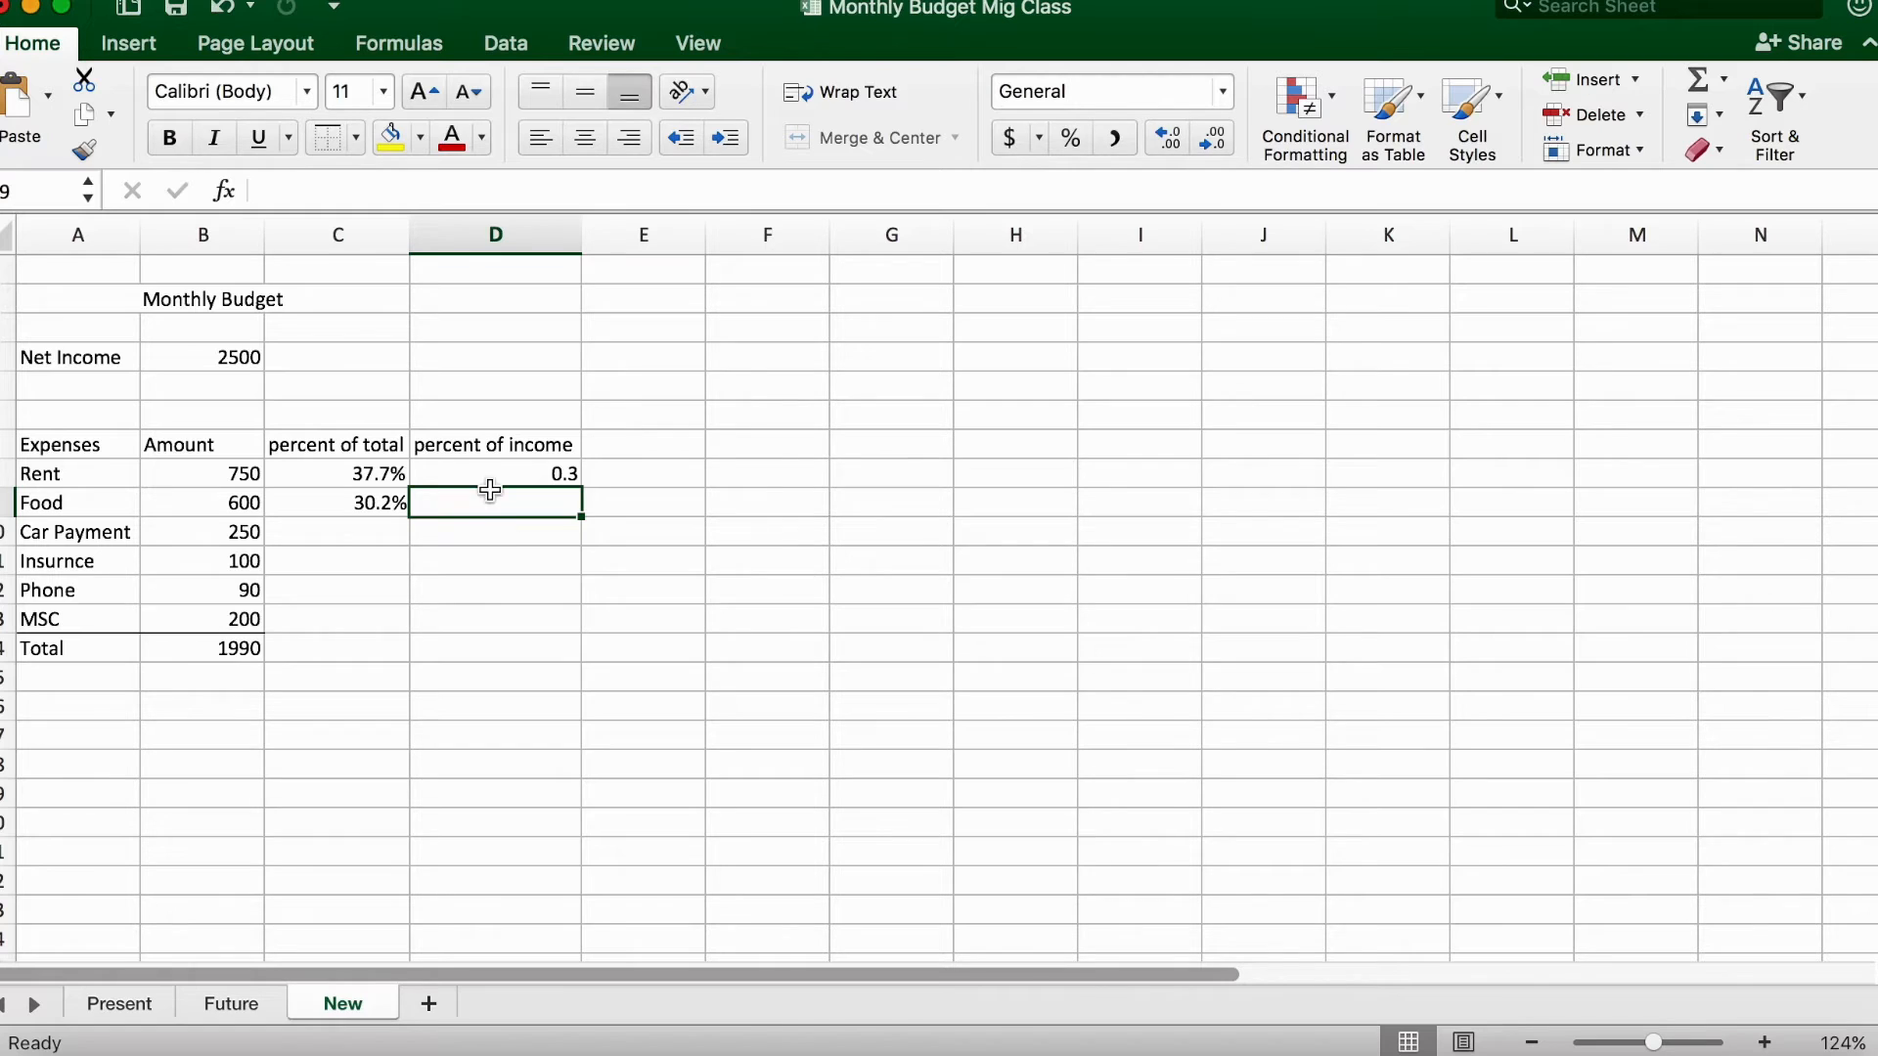
pyautogui.click(491, 489)
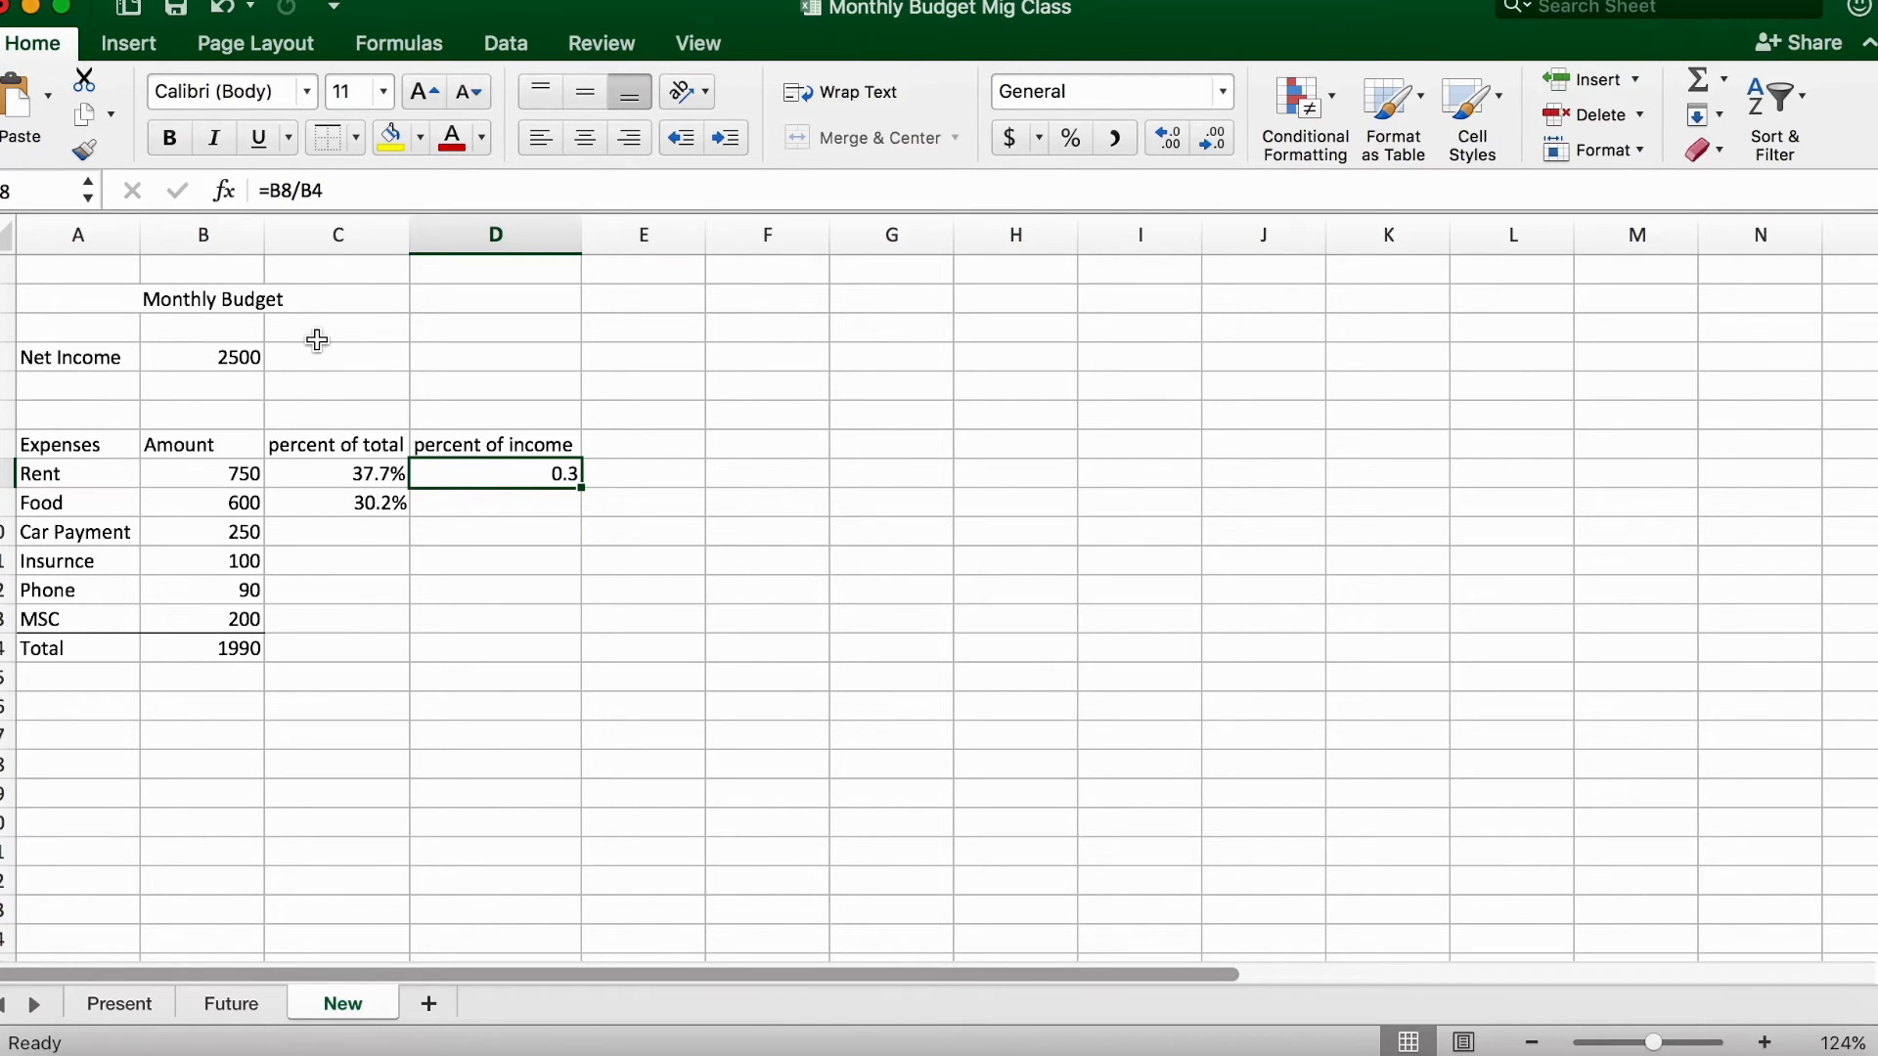
# Format all of column D as Percentage with 1 decimal place.
pyautogui.click(517, 238)
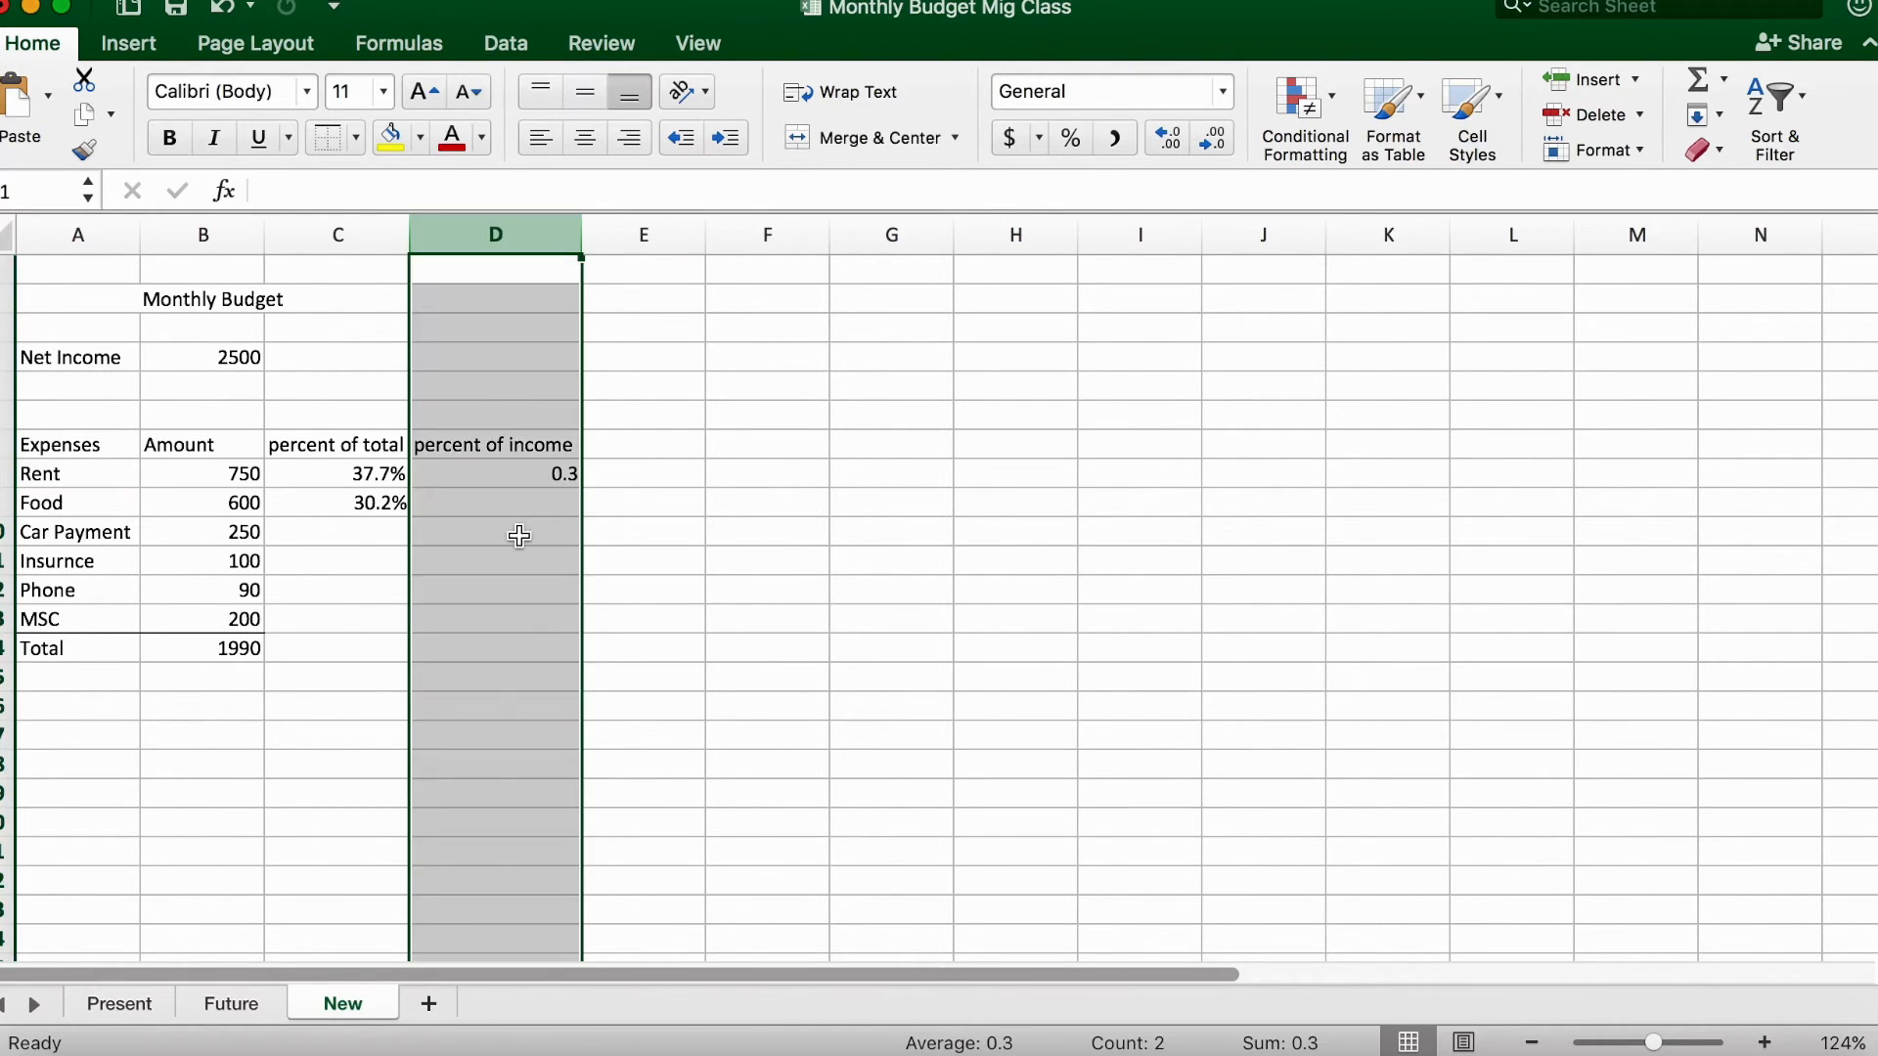
pyautogui.rightClick(520, 538)
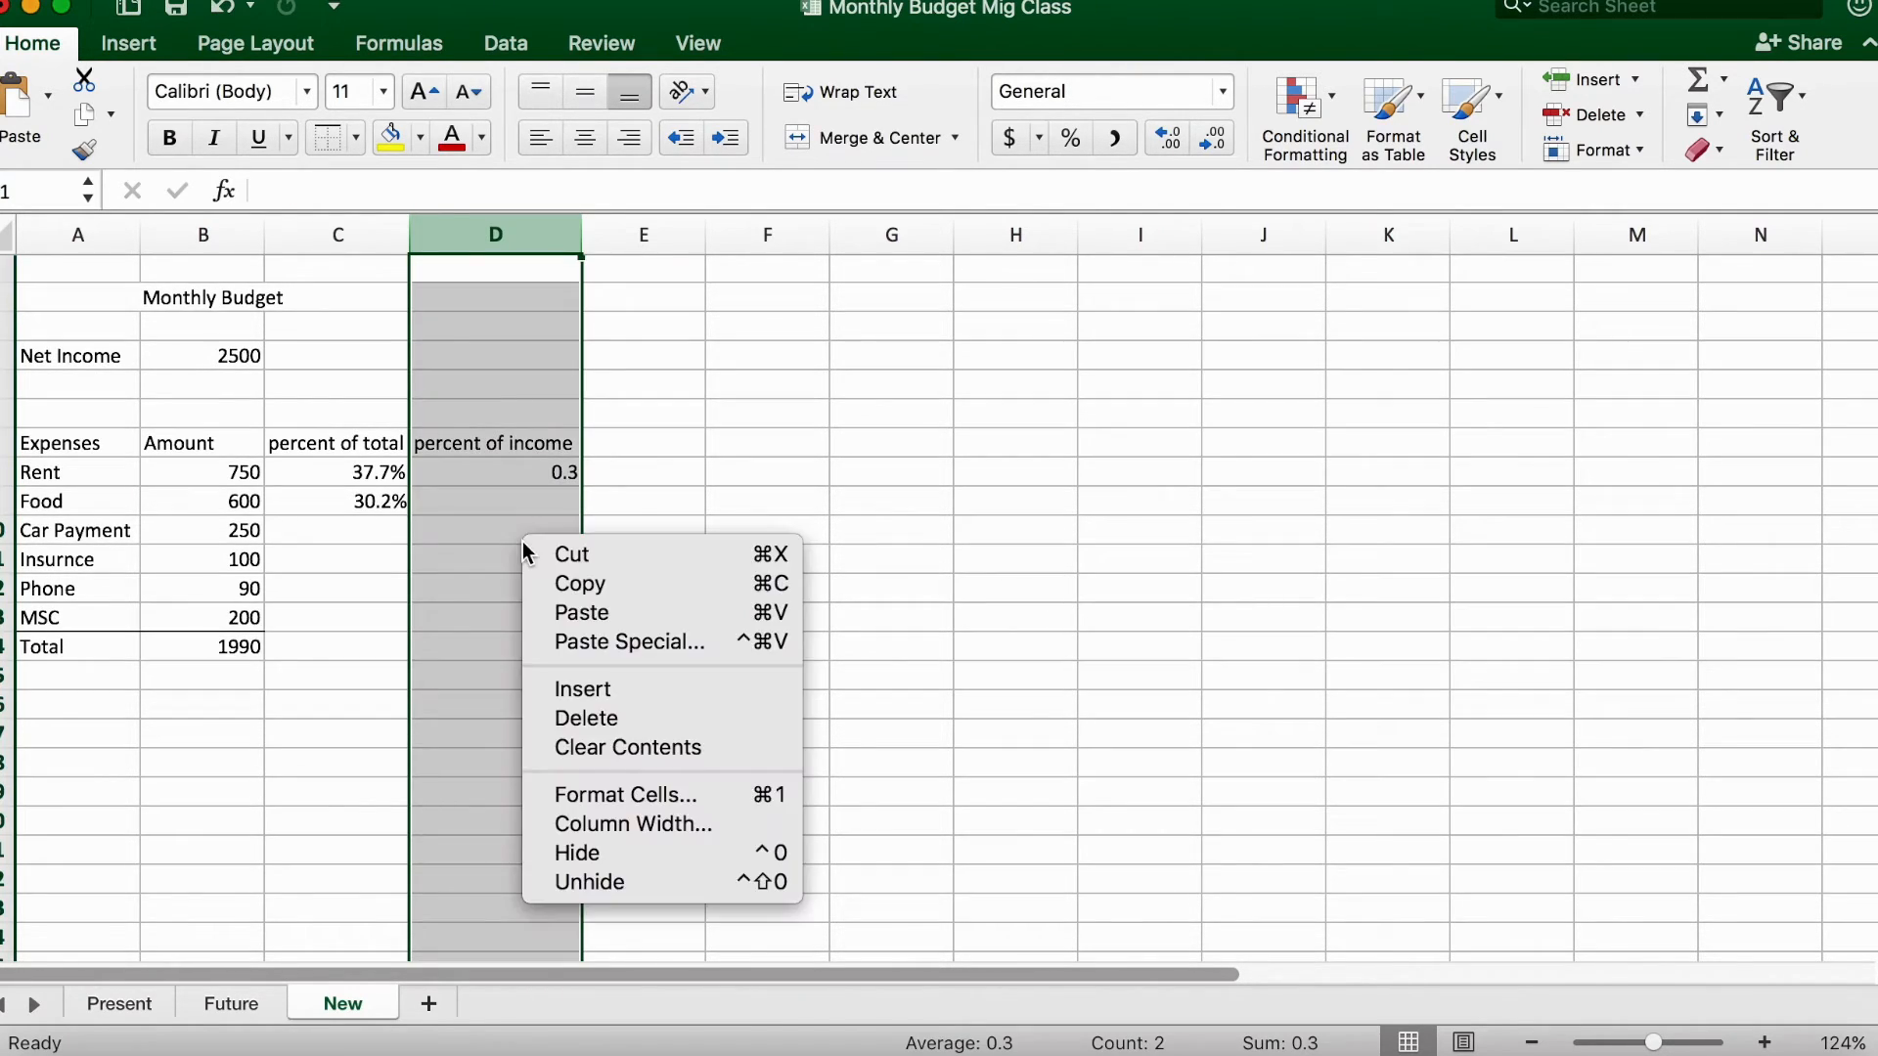
pyautogui.click(673, 794)
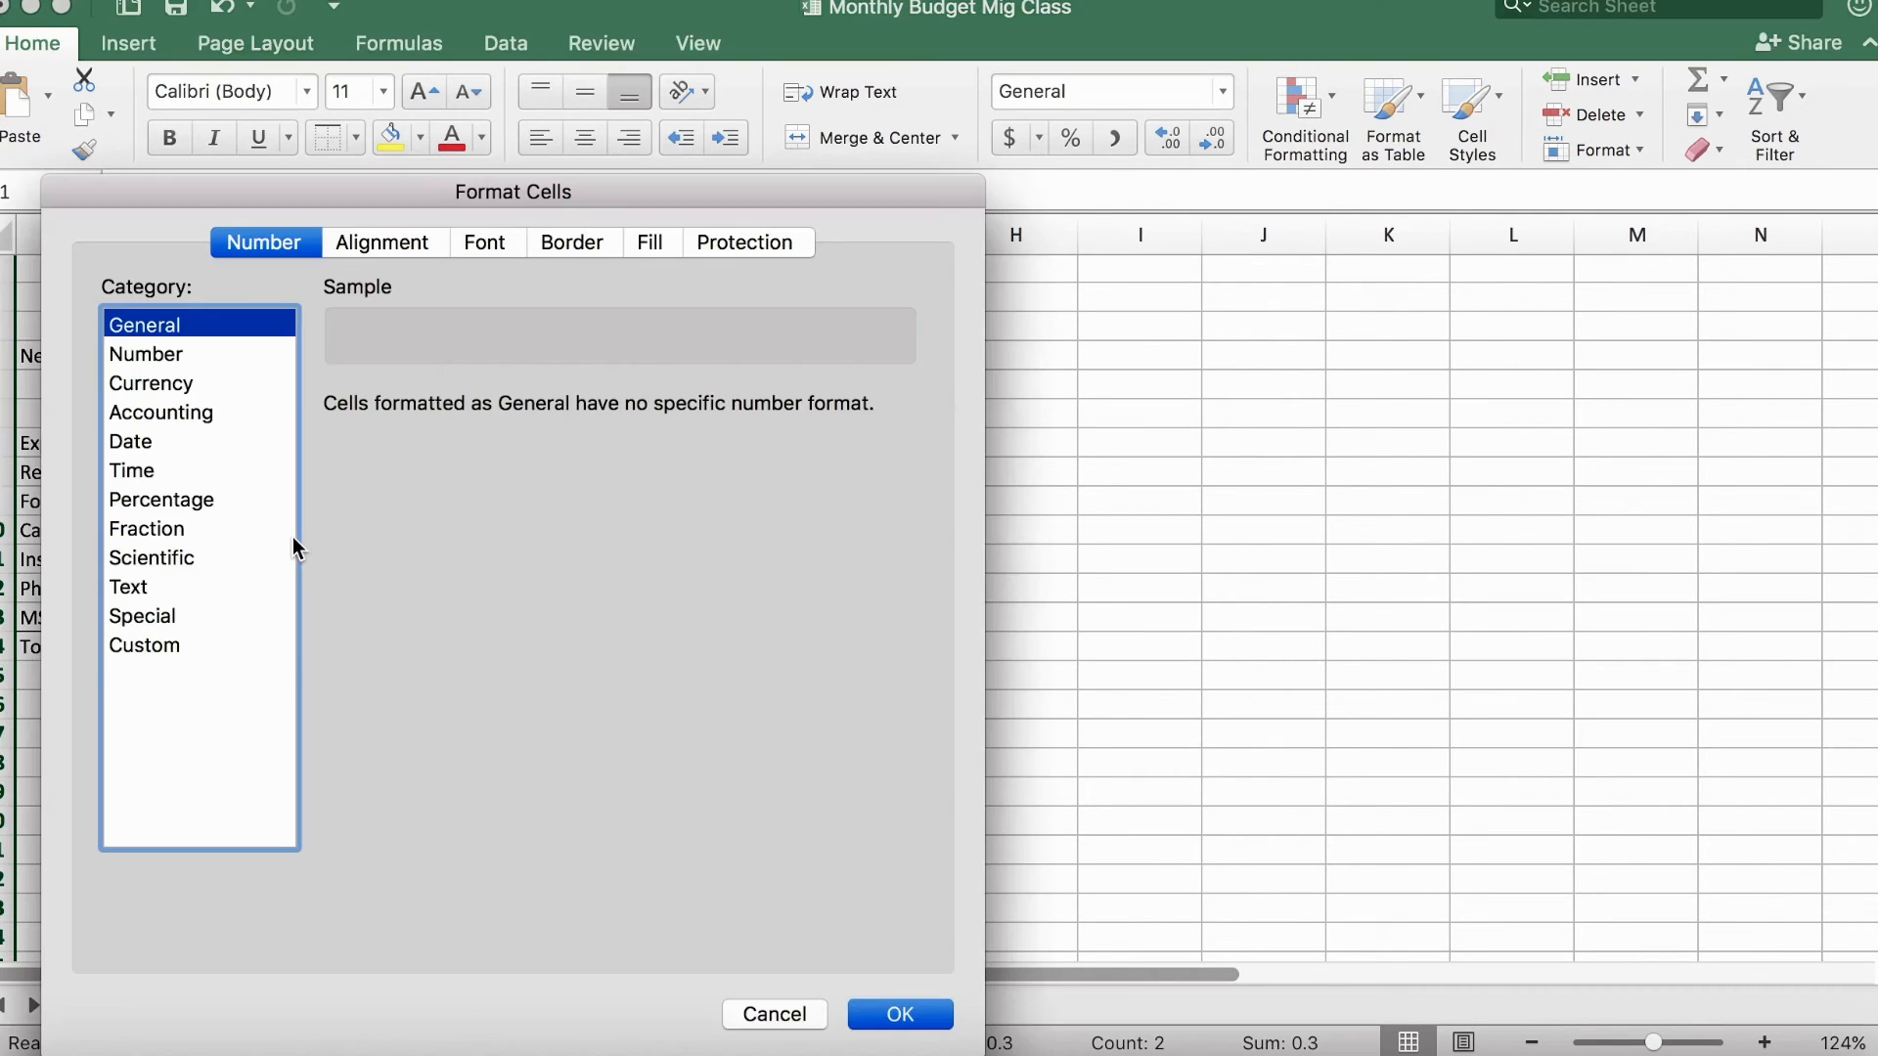
pyautogui.click(182, 502)
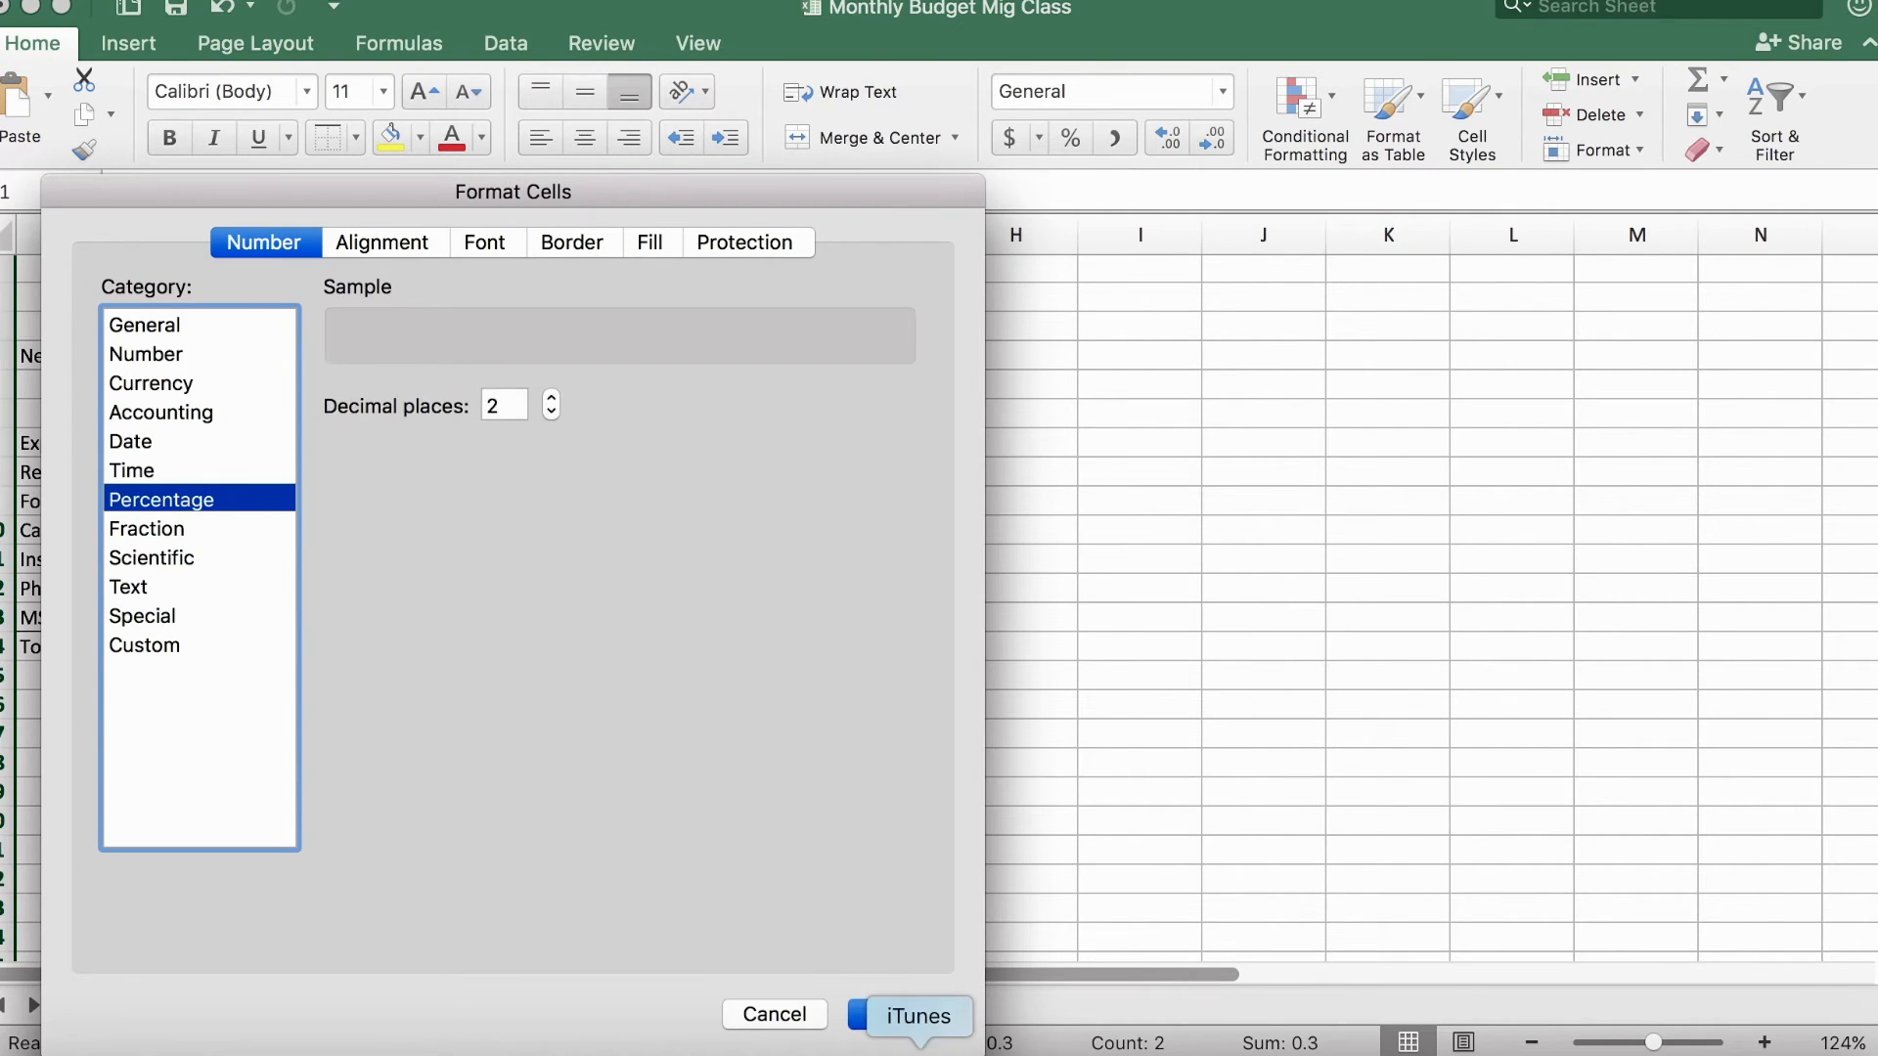
pyautogui.click(551, 412)
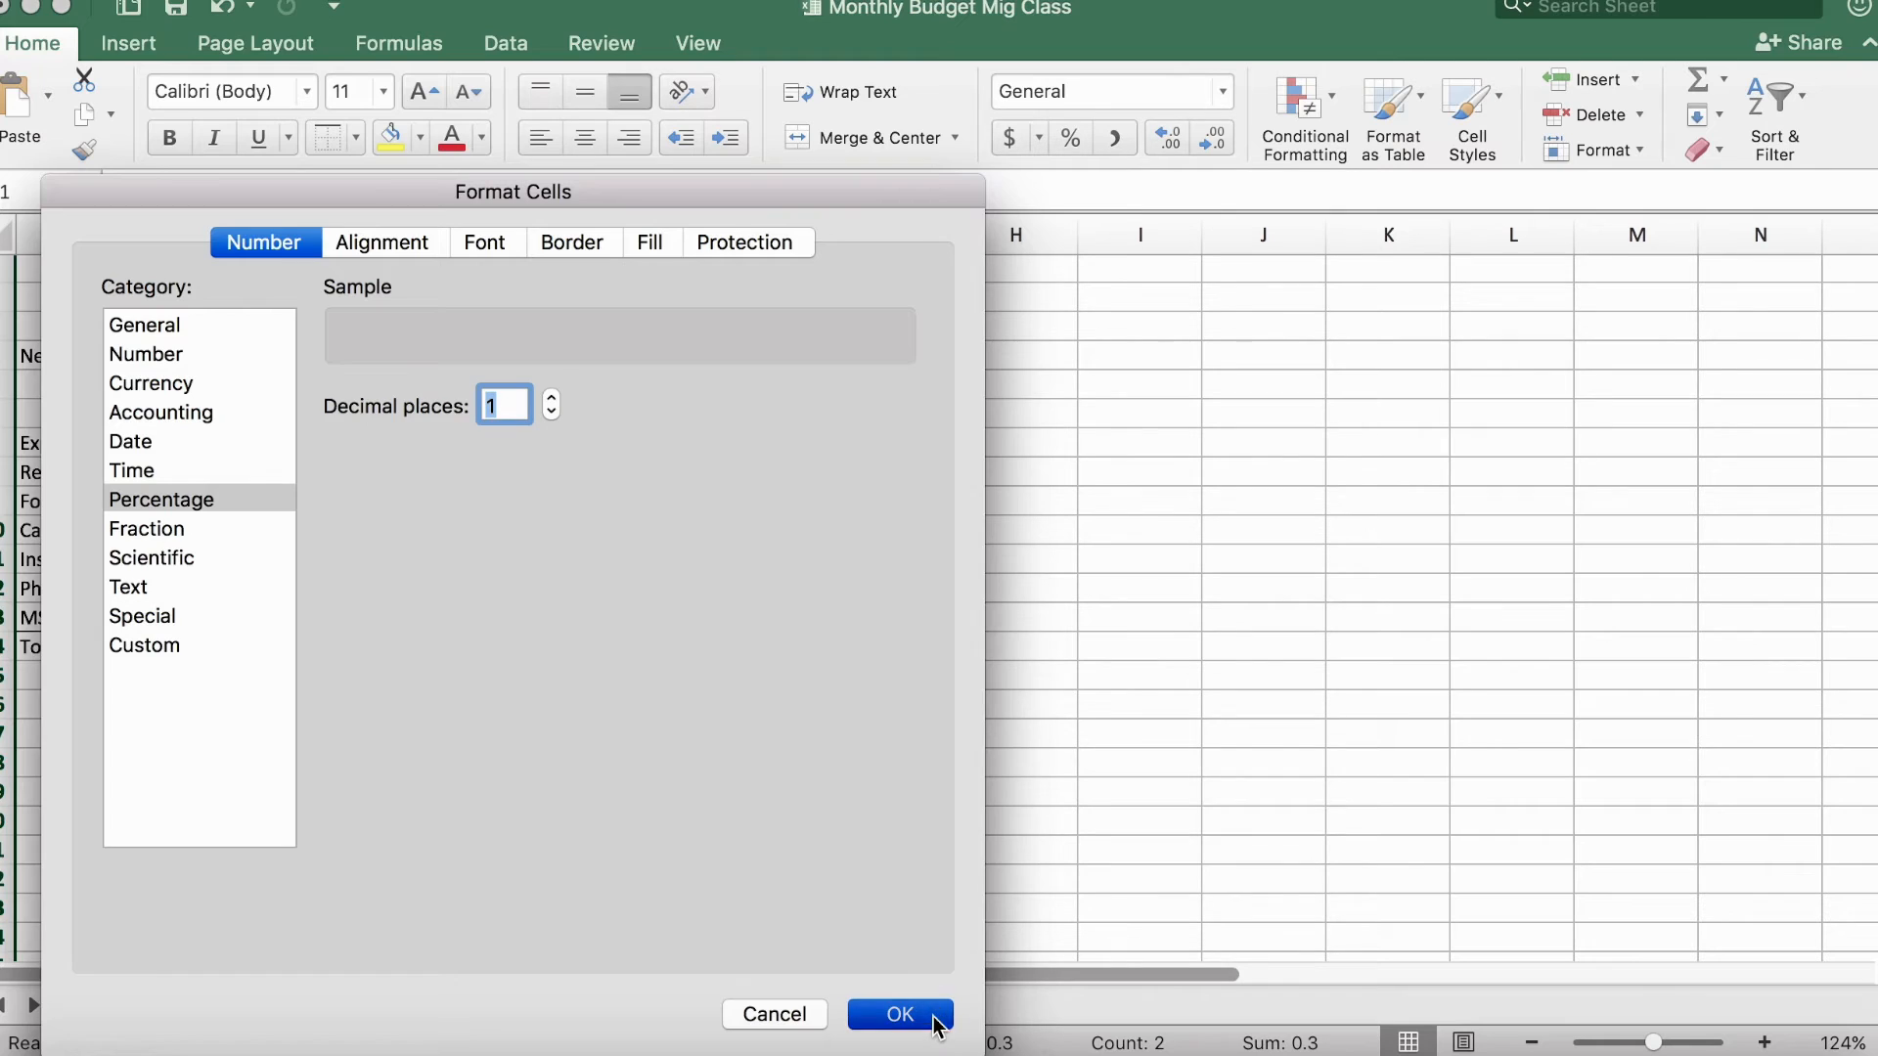
pyautogui.click(900, 1014)
pyautogui.click(516, 555)
pyautogui.click(523, 495)
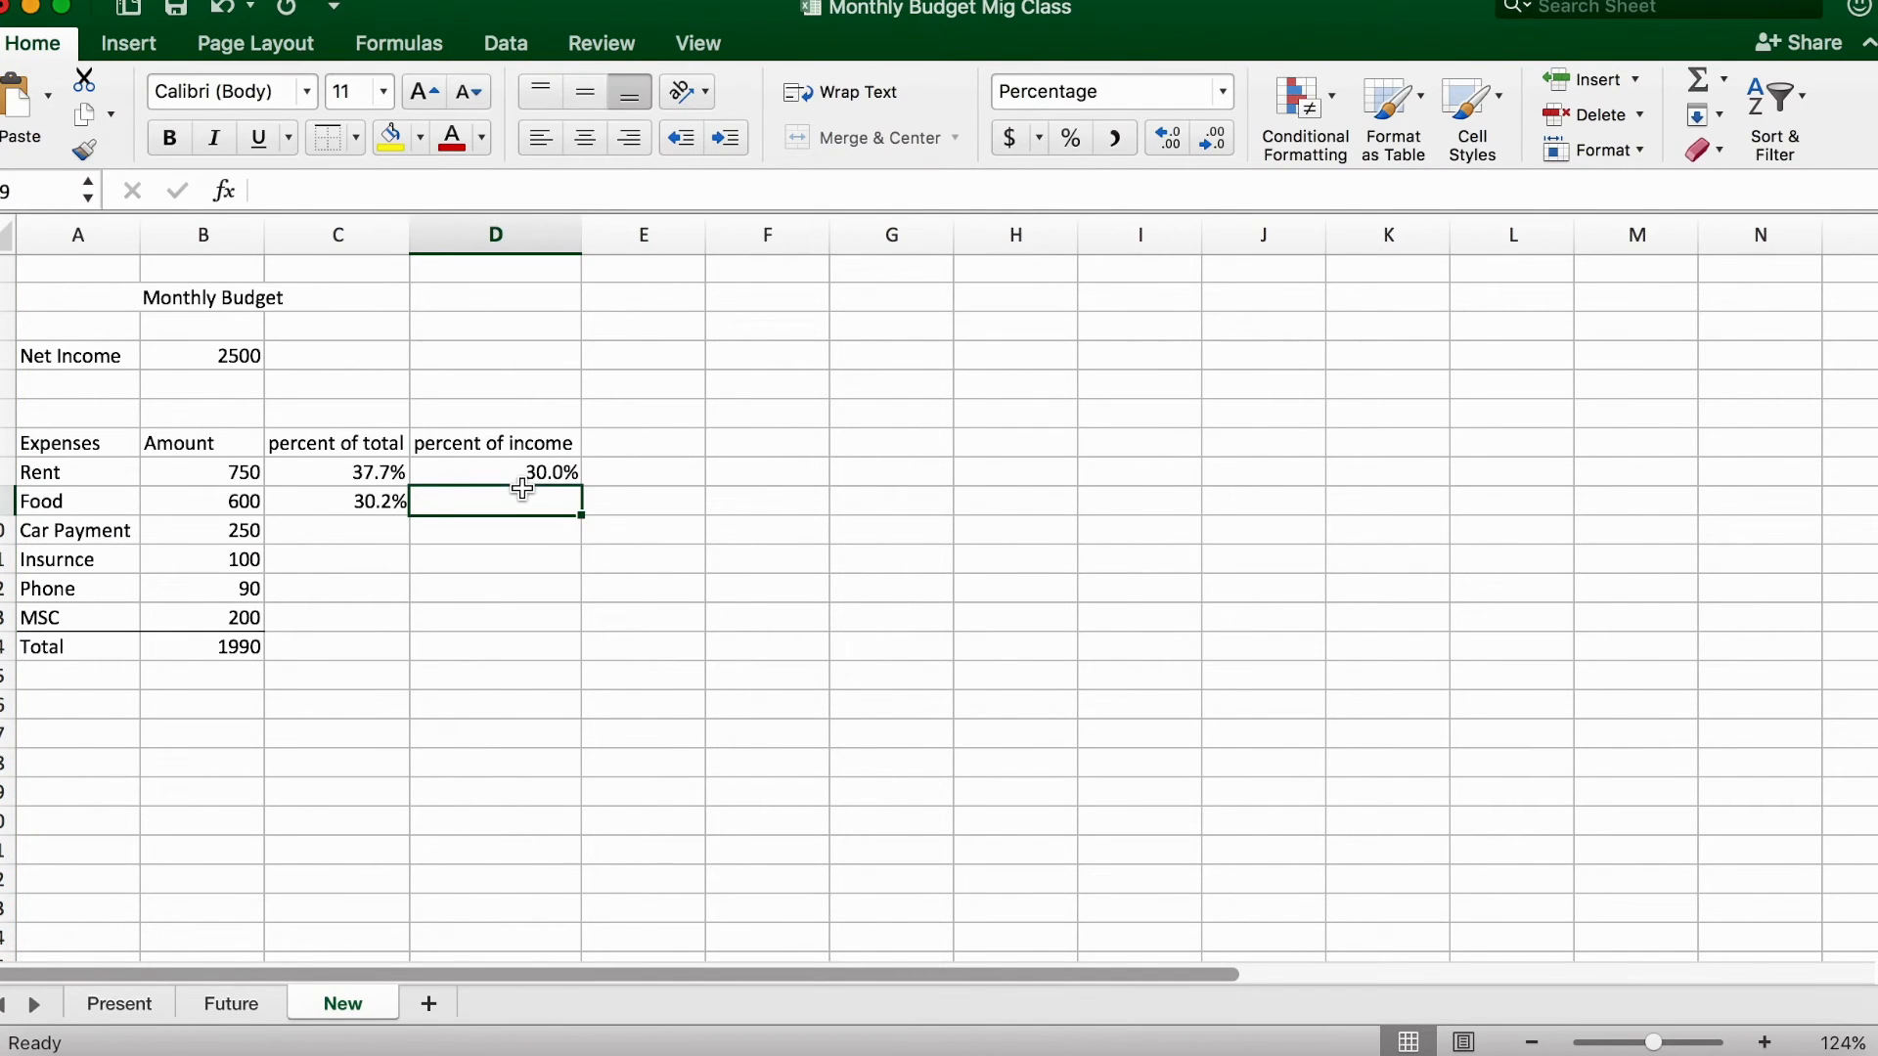
# Review the formulas and referenced cells for Rent's percent of income in D8, the expense total in B14, and Rent's percent of total in C8.
pyautogui.click(523, 482)
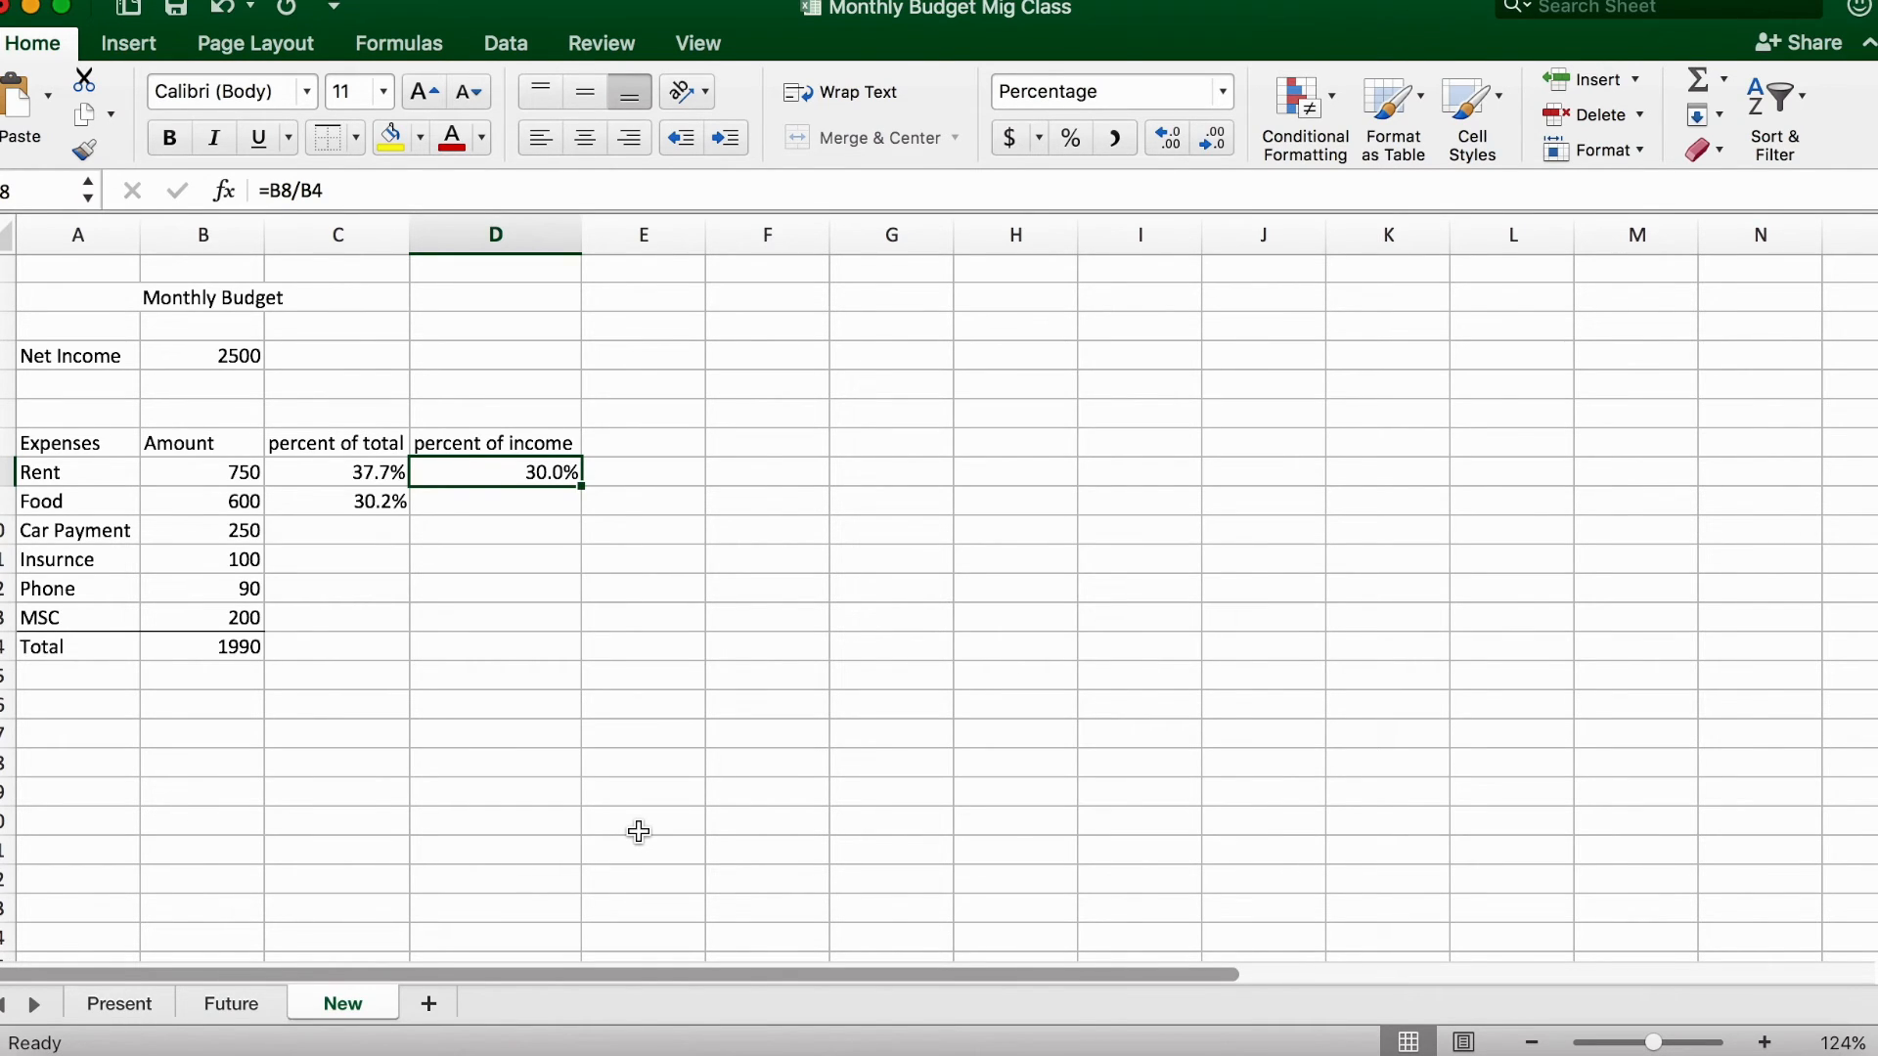
pyautogui.click(249, 646)
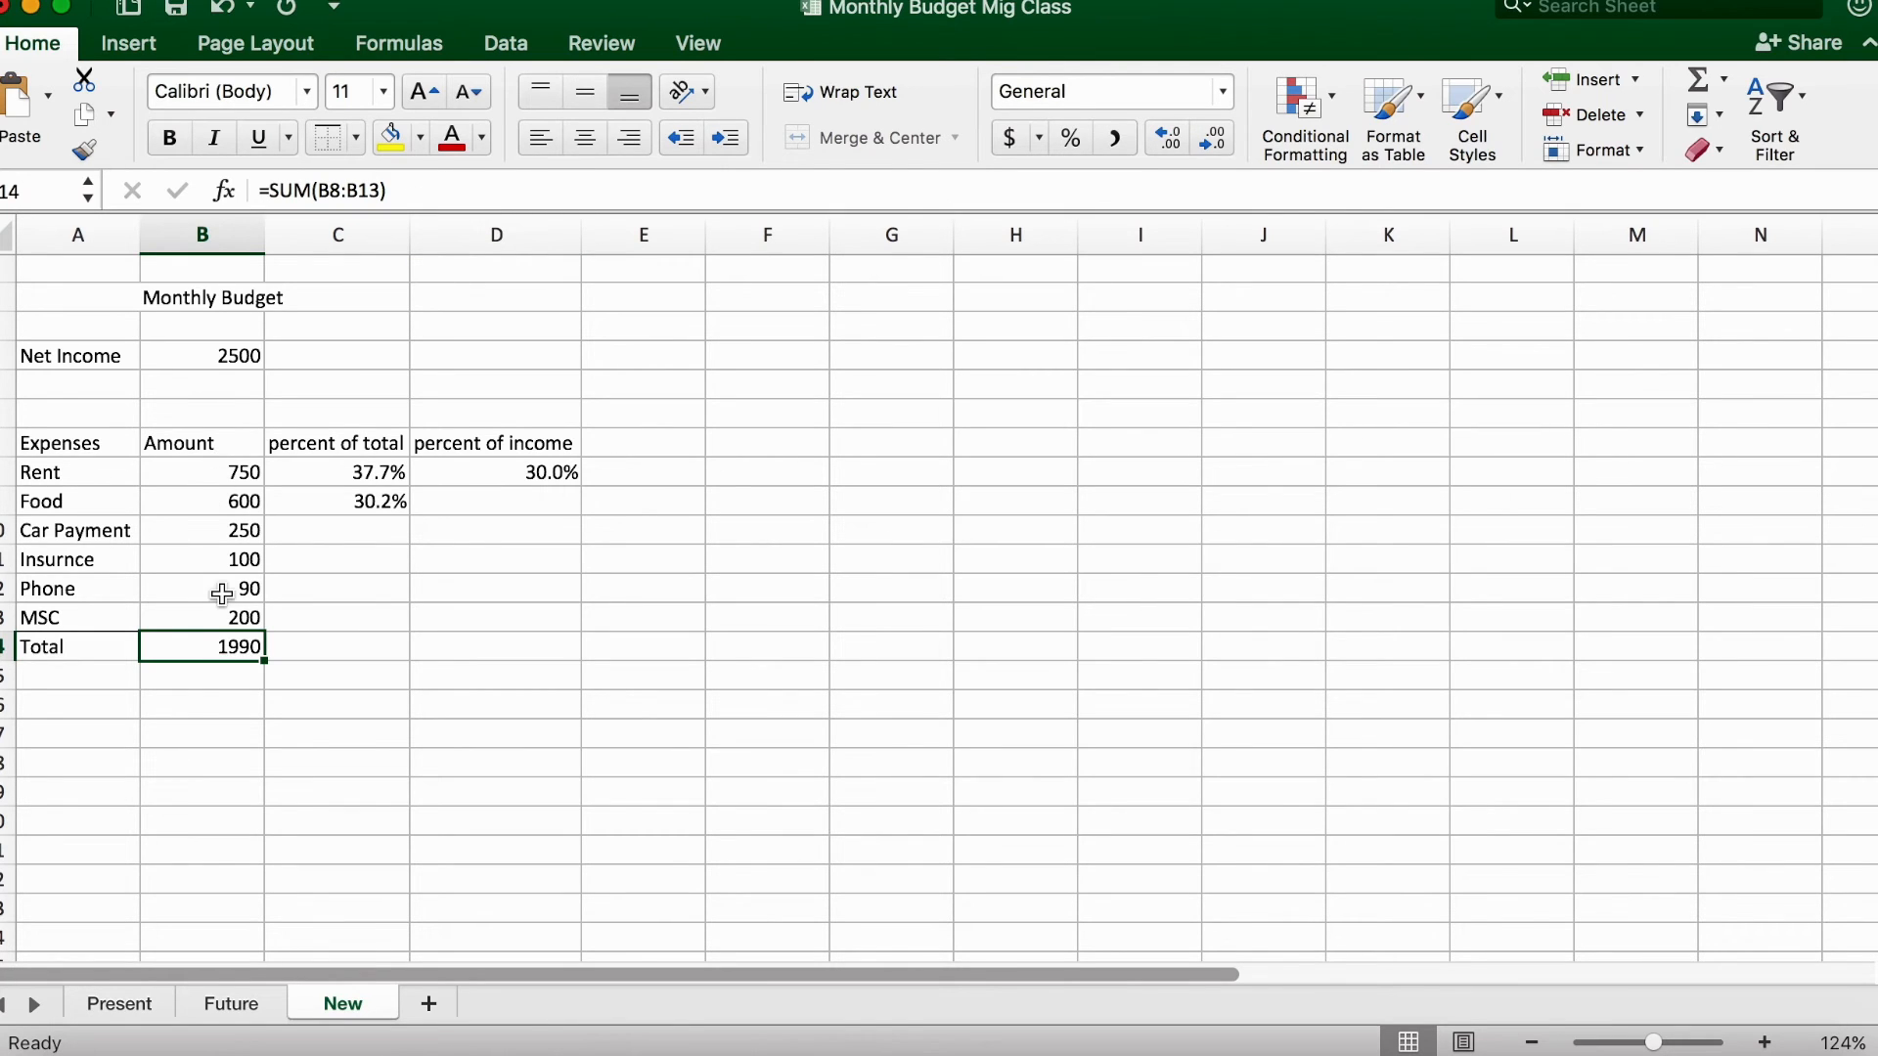
pyautogui.click(413, 188)
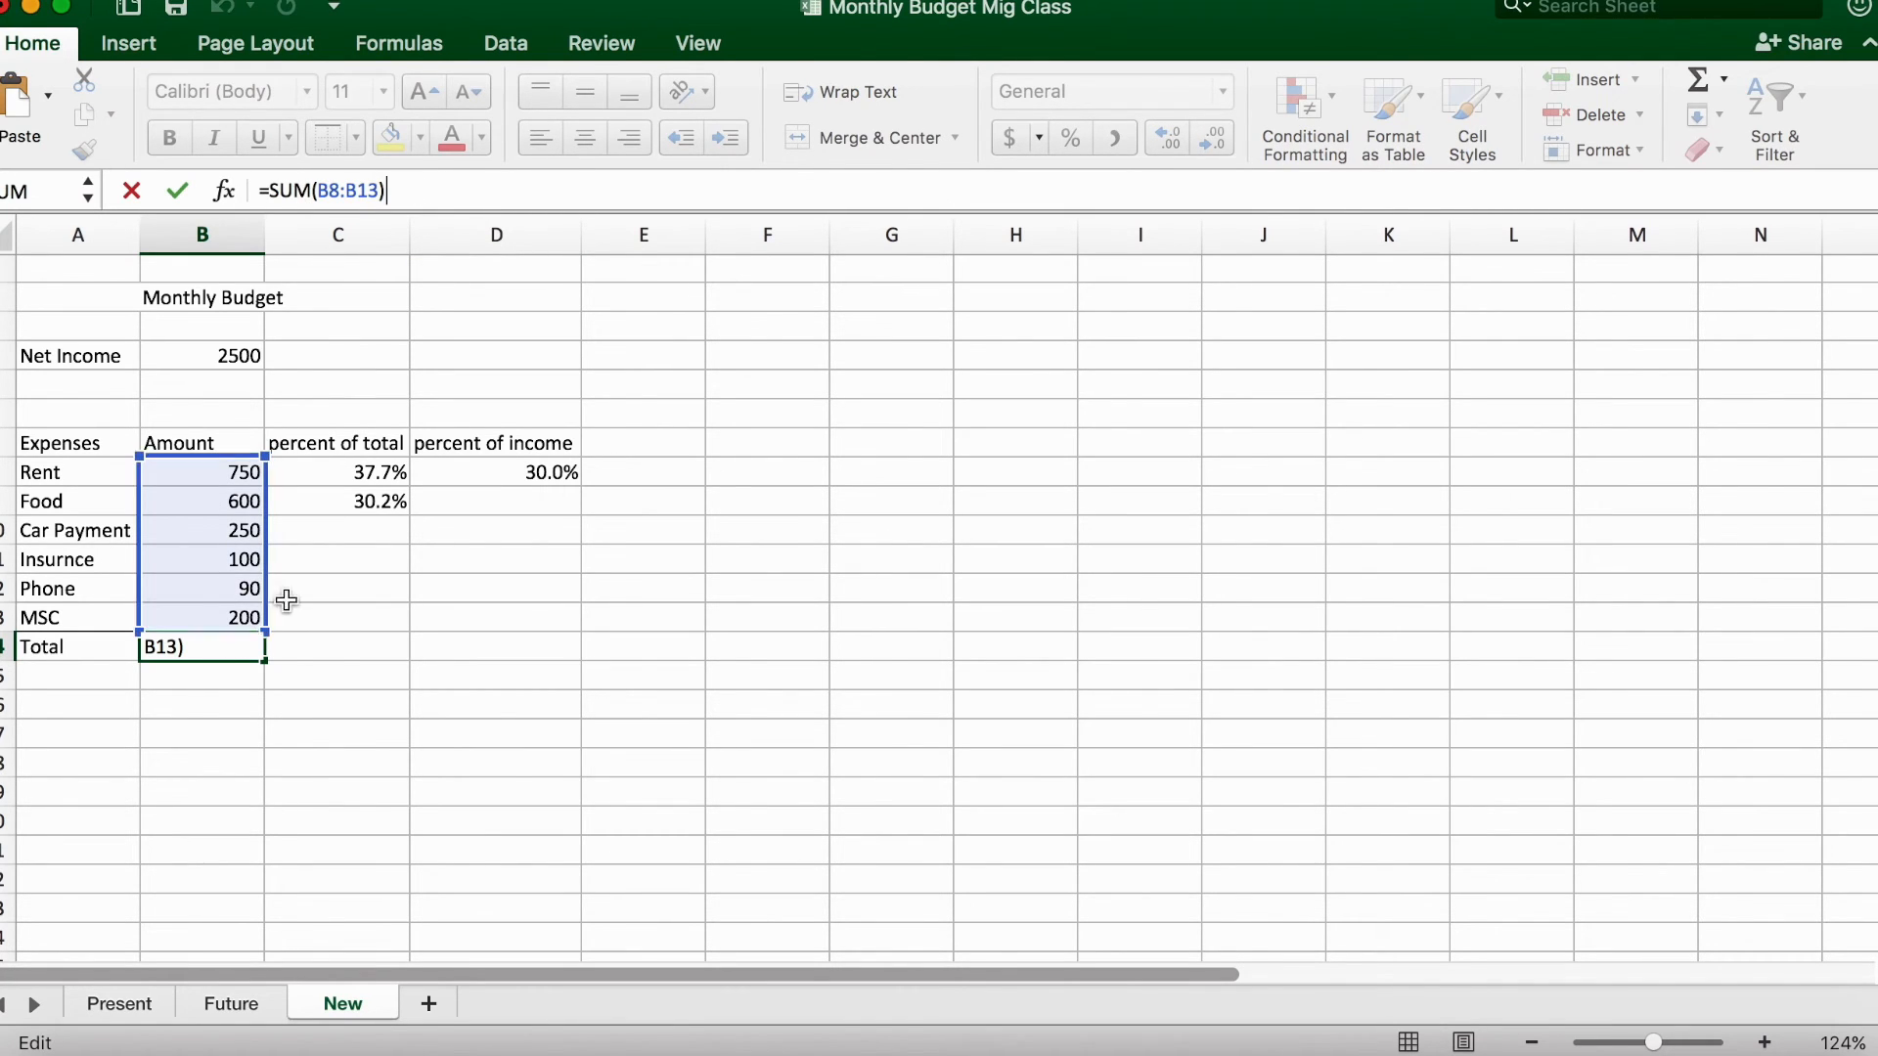
pyautogui.click(362, 475)
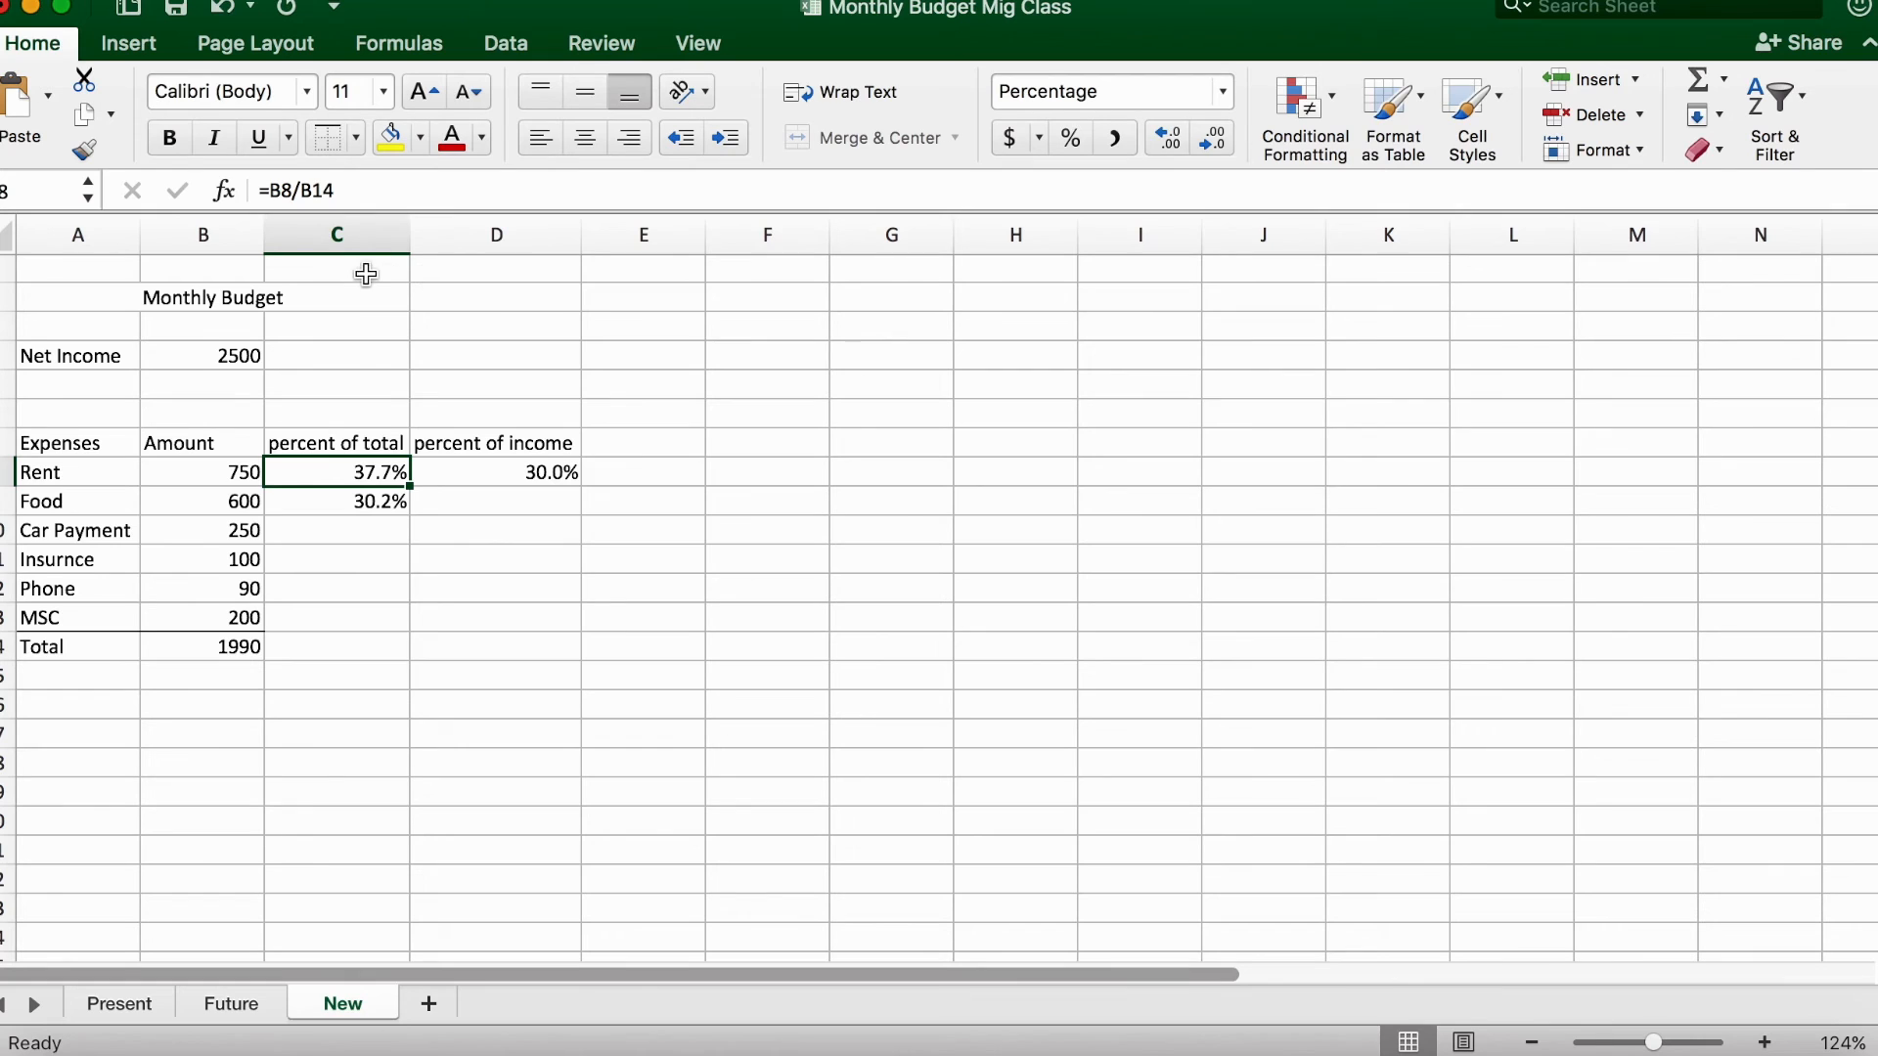
pyautogui.click(274, 188)
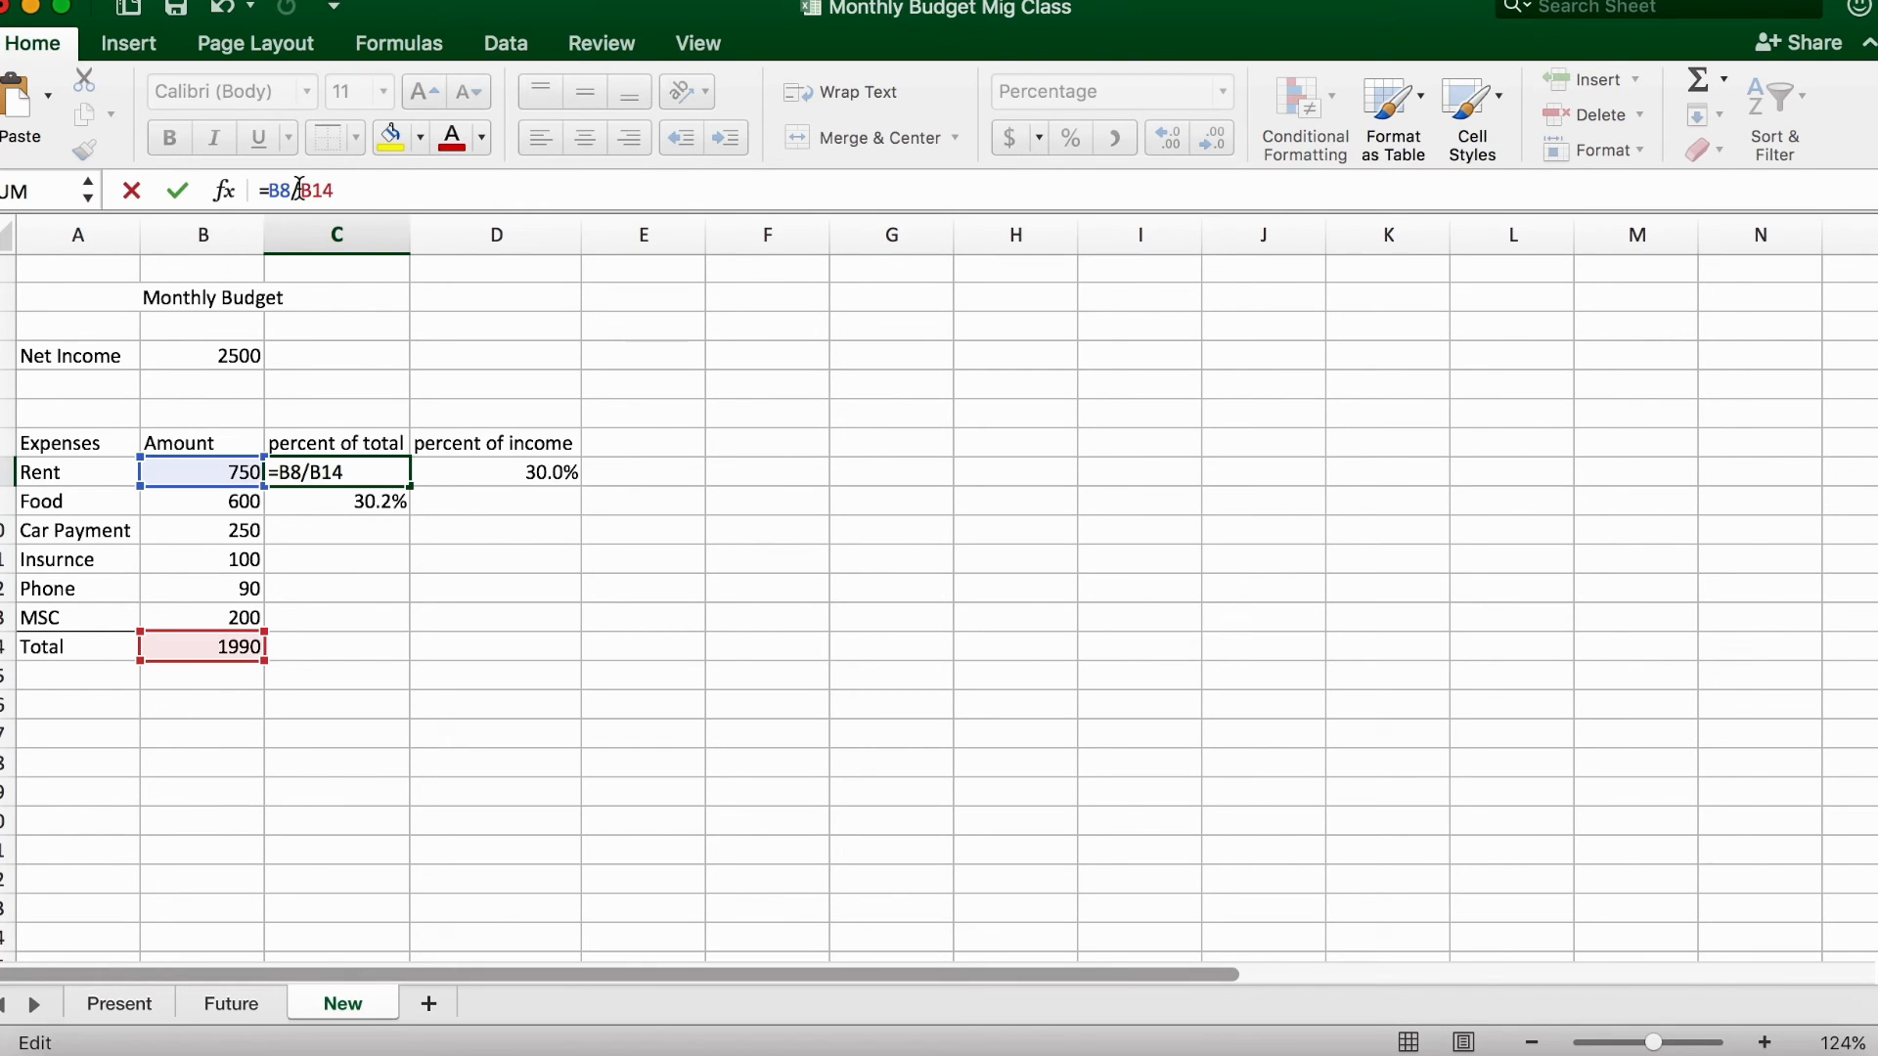
pyautogui.click(365, 591)
pyautogui.press('Escape')
pyautogui.click(270, 188)
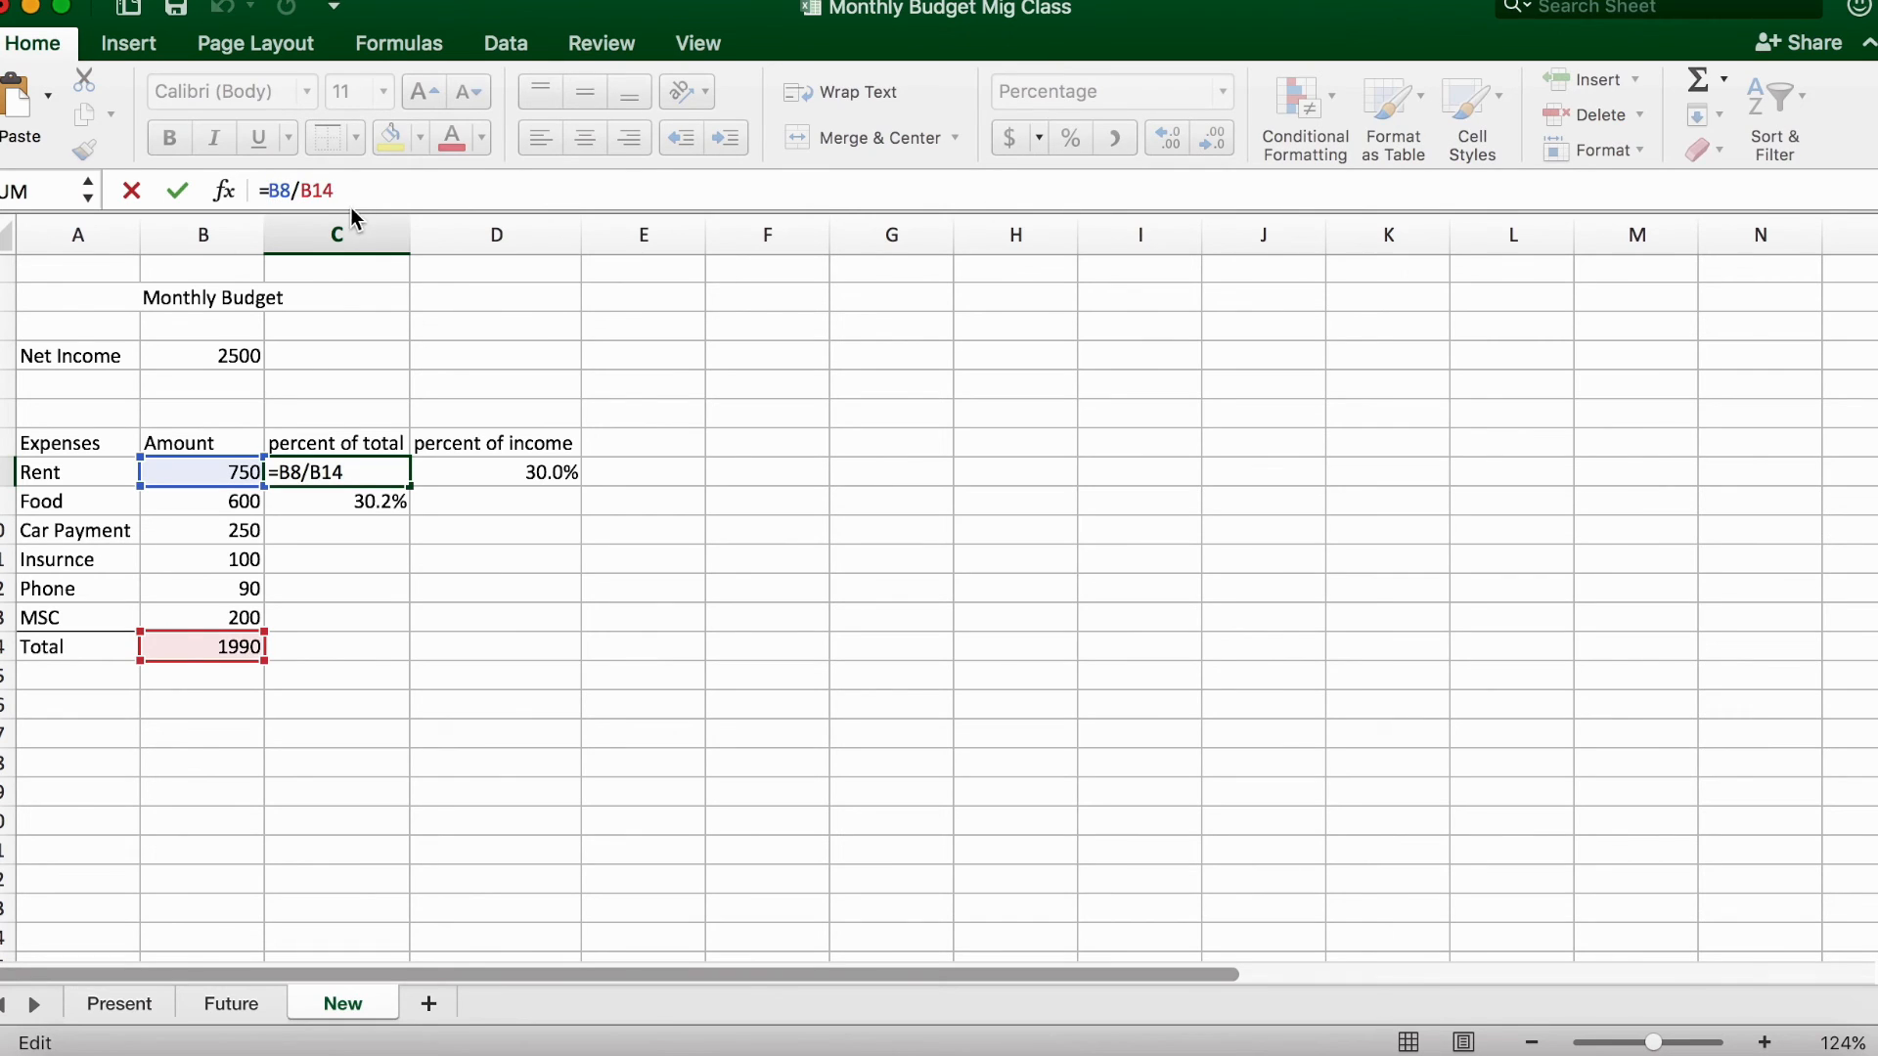